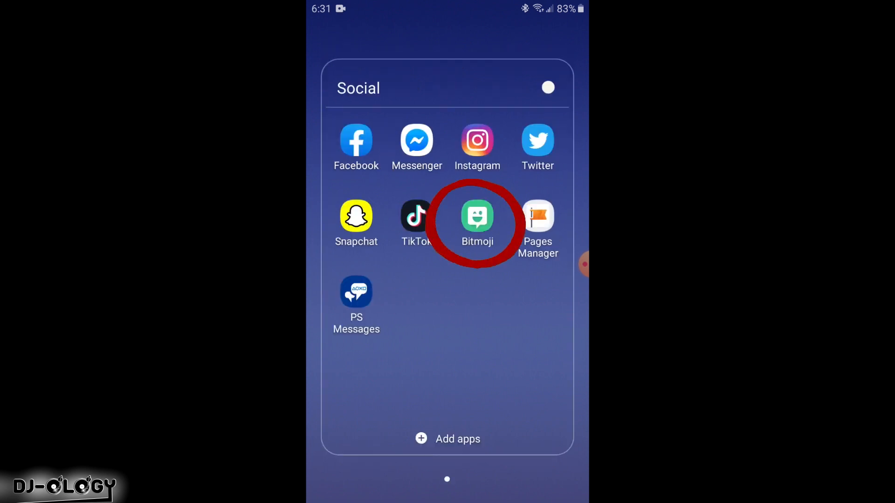
# - Open Bitmoji, search the stickers for "music" and look through the matching designs
pyautogui.click(477, 216)
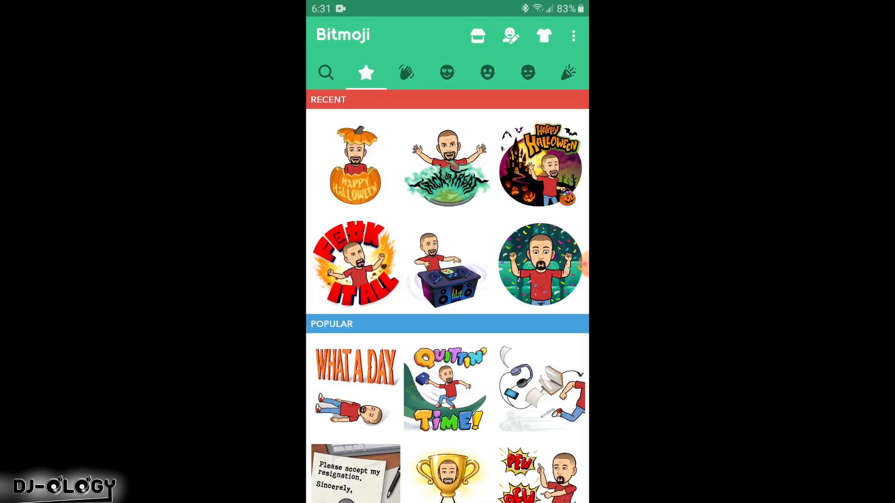
pyautogui.click(327, 71)
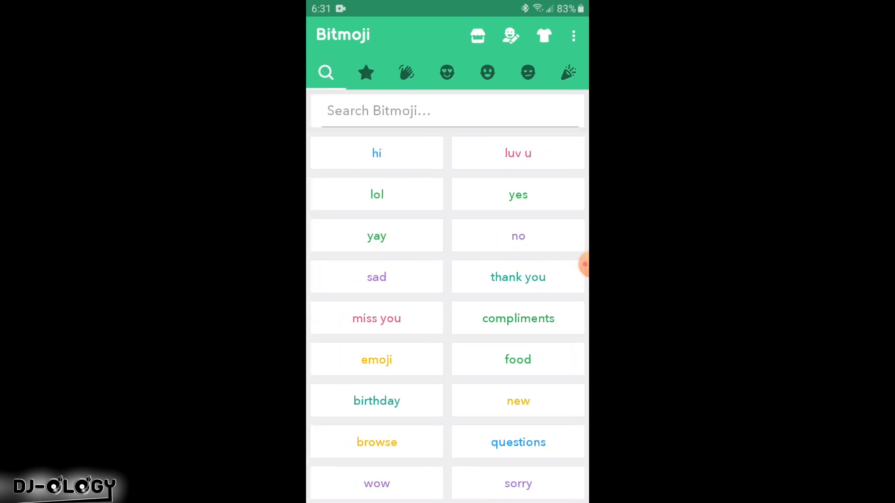
pyautogui.scroll(-2, 447, 280)
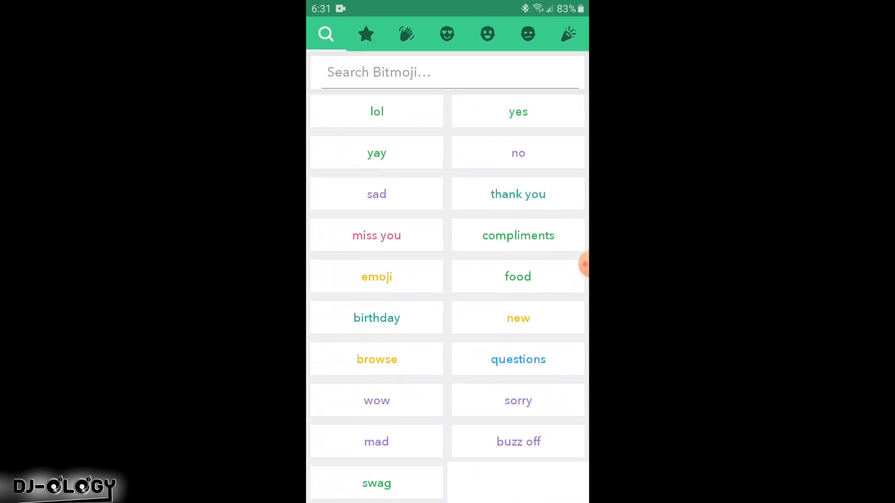
pyautogui.scroll(2, 448, 280)
pyautogui.click(447, 111)
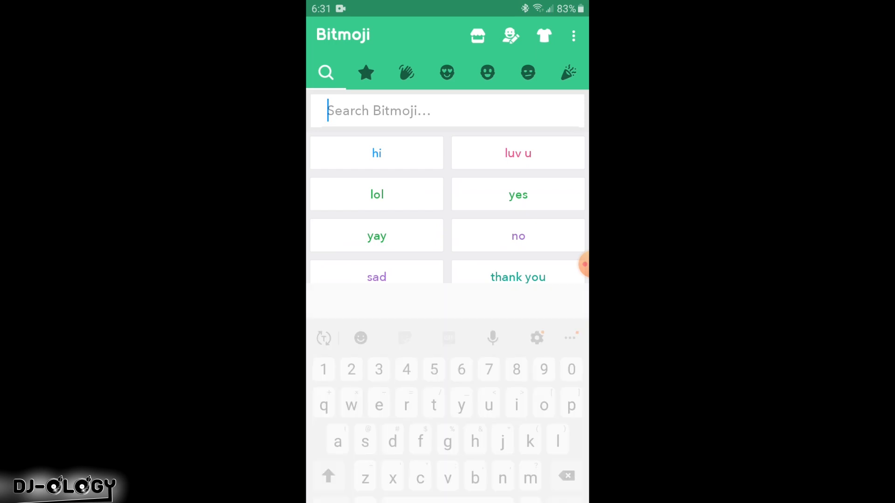
pyautogui.write('music')
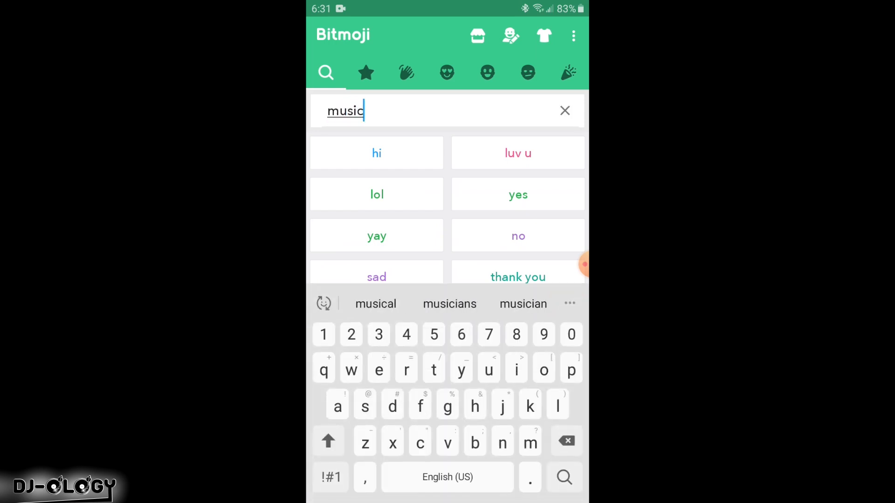
pyautogui.press('Return')
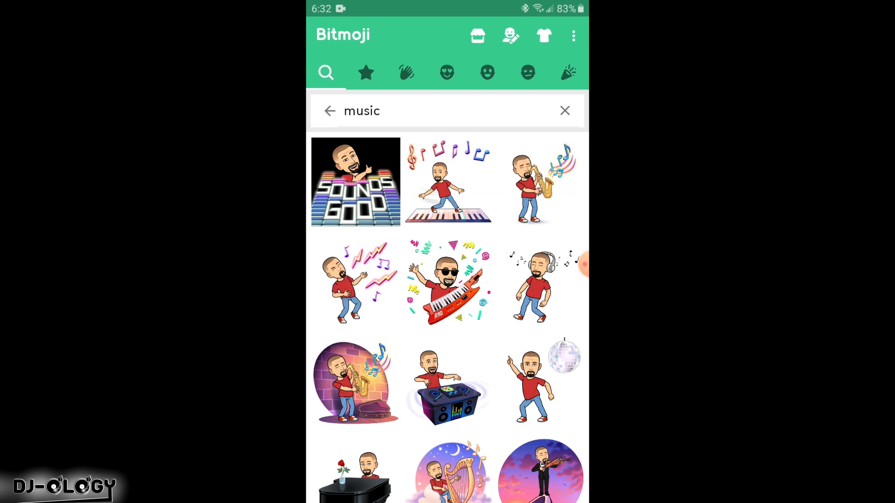
pyautogui.scroll(-5, 447, 298)
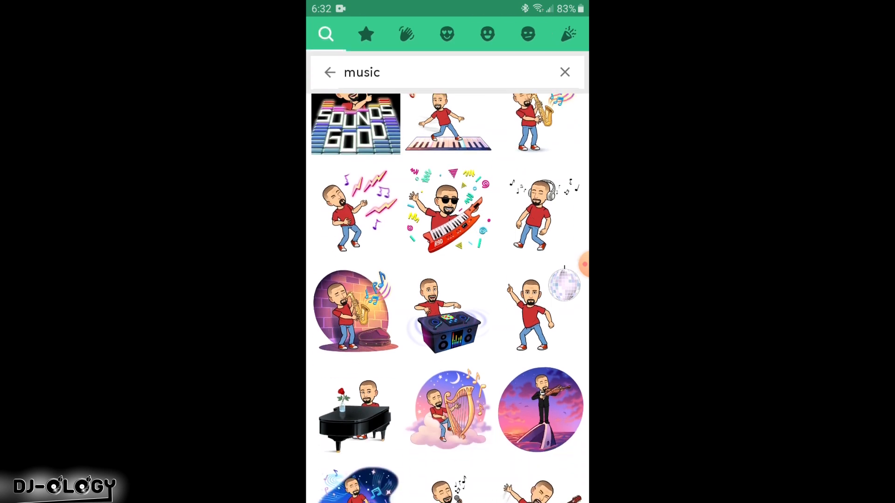
pyautogui.scroll(-3, 448, 298)
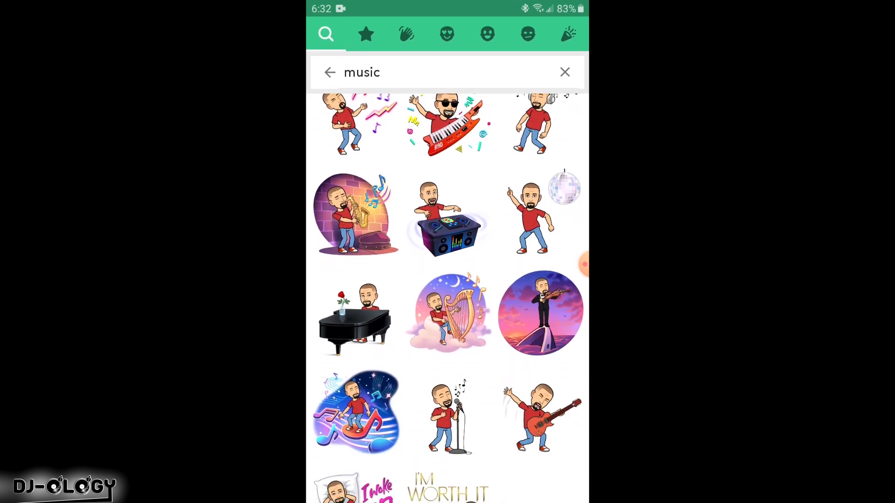
pyautogui.scroll(10, 447, 298)
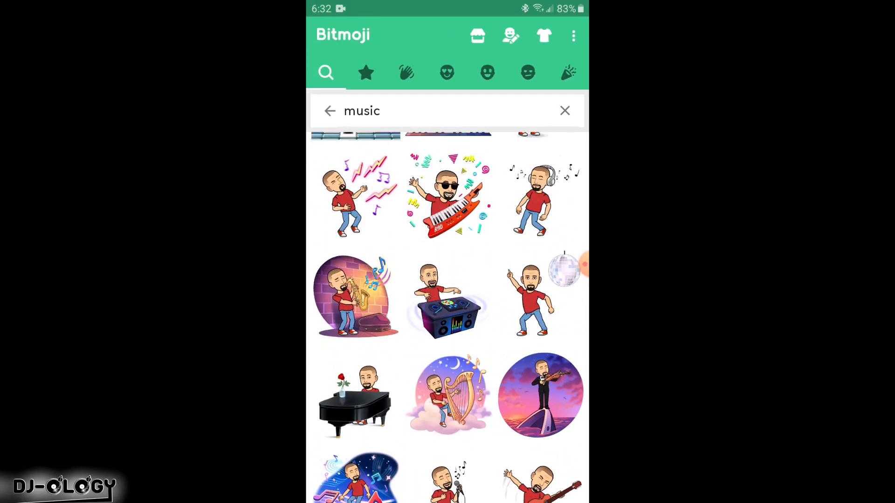
pyautogui.scroll(-2, 447, 298)
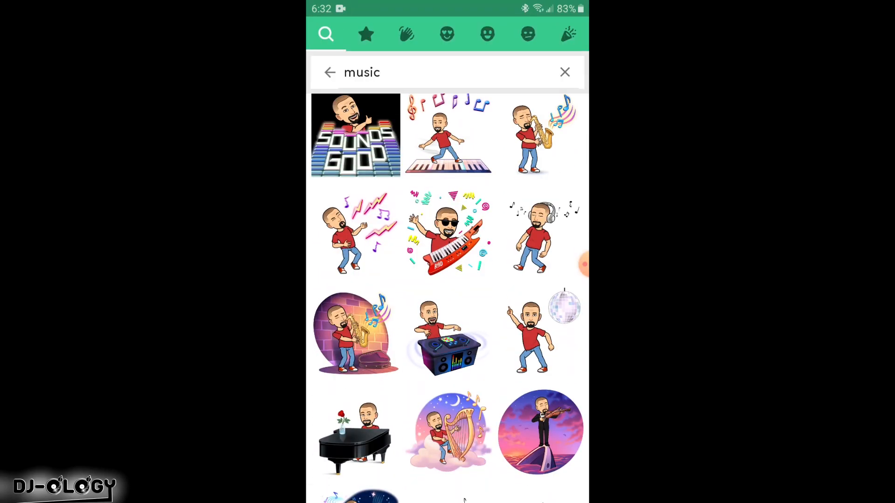
# - Replace the sticker search term with "halloween" and run the search
pyautogui.click(564, 72)
pyautogui.write('hall')
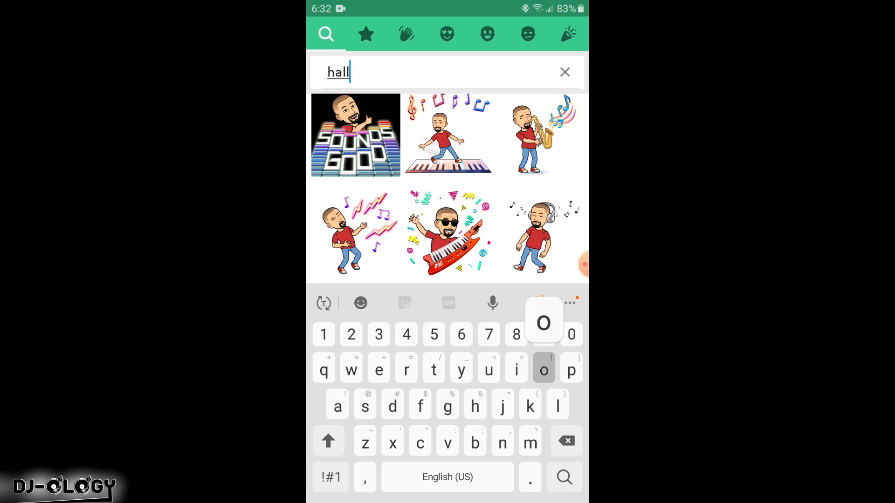
pyautogui.write('oween')
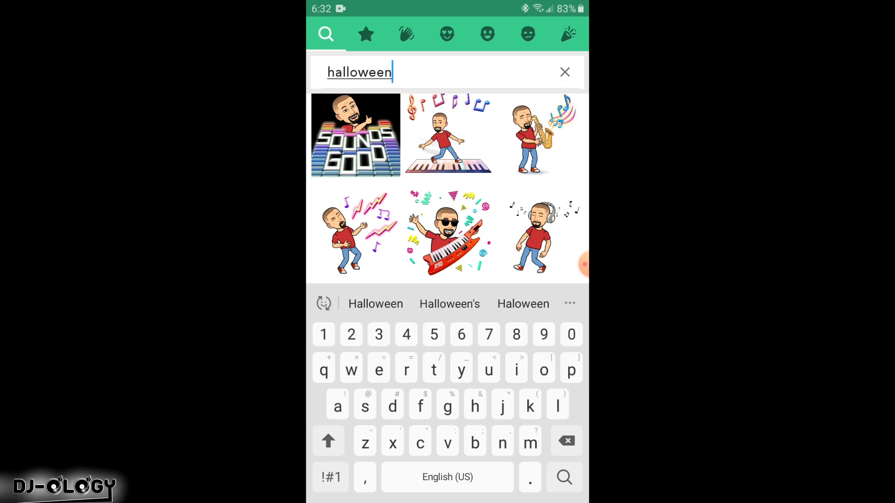
pyautogui.press('Return')
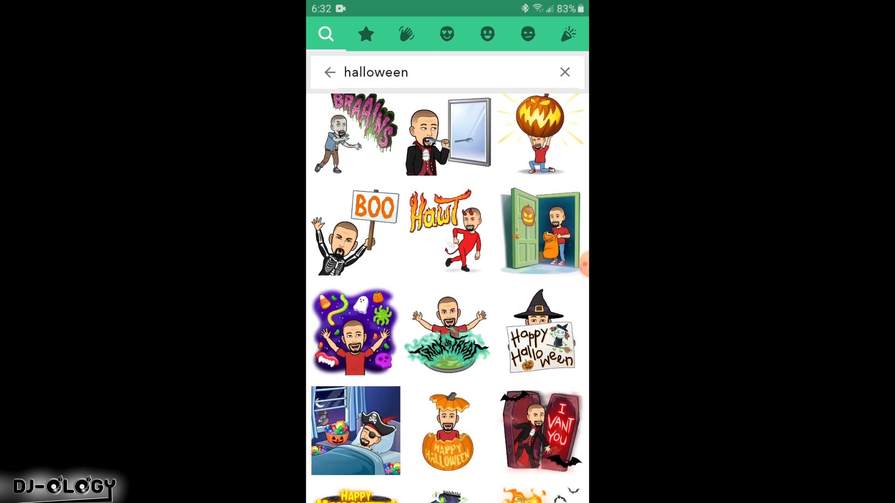
# - Share the Happy Halloween pumpkin sticker through Messenger and send it to the Just You chat
pyautogui.scroll(-2, 448, 298)
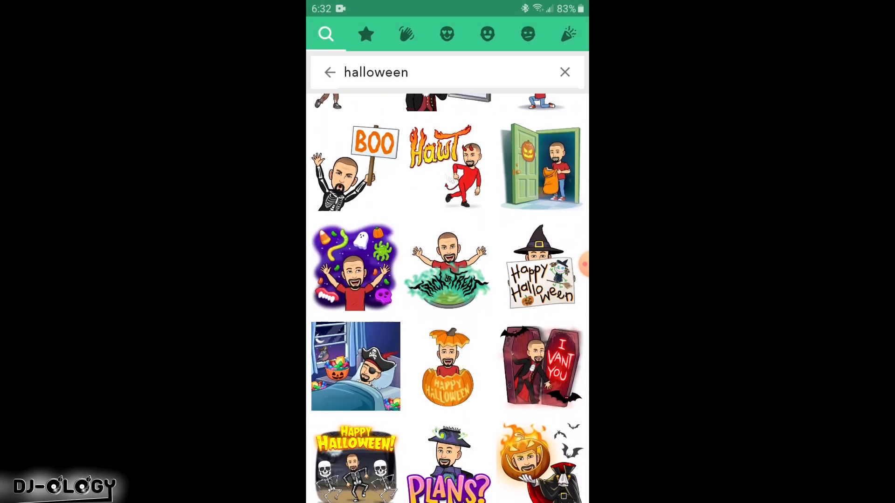
pyautogui.click(447, 367)
pyautogui.click(332, 394)
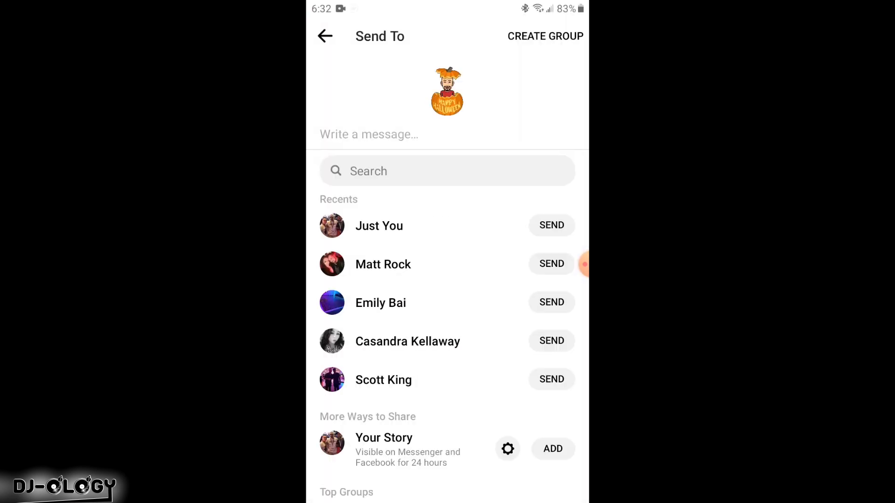
pyautogui.click(552, 225)
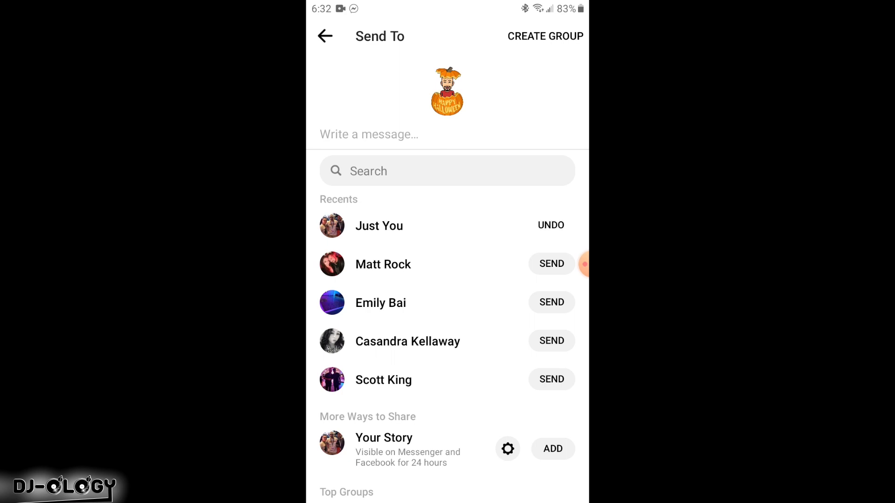
# - Search Messenger's recipient list for the account owner's own name, then leave the search
pyautogui.click(447, 171)
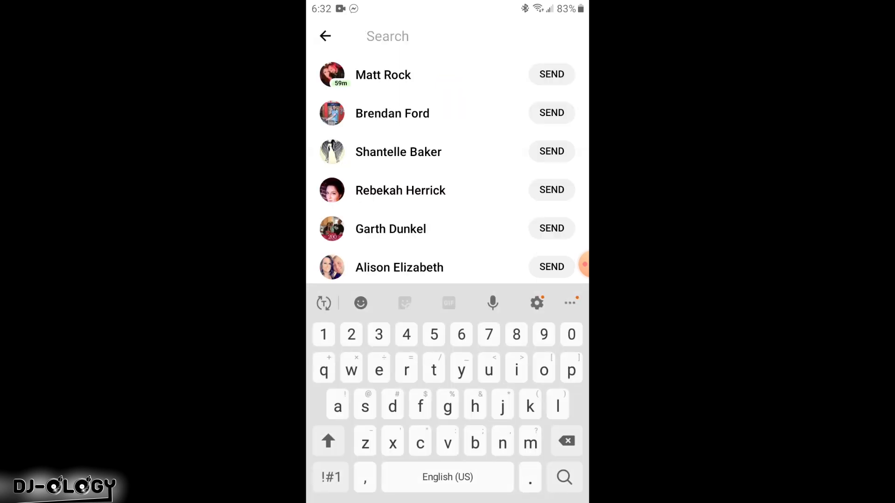
pyautogui.write('gregory p')
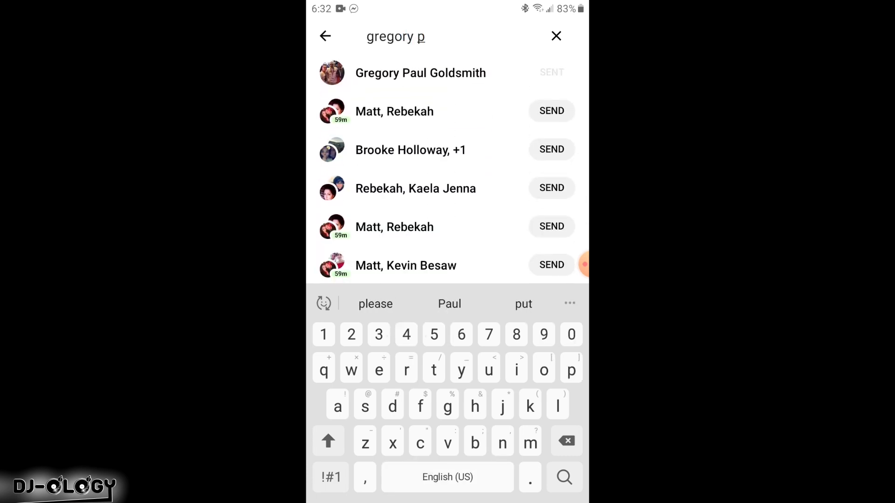
pyautogui.click(325, 36)
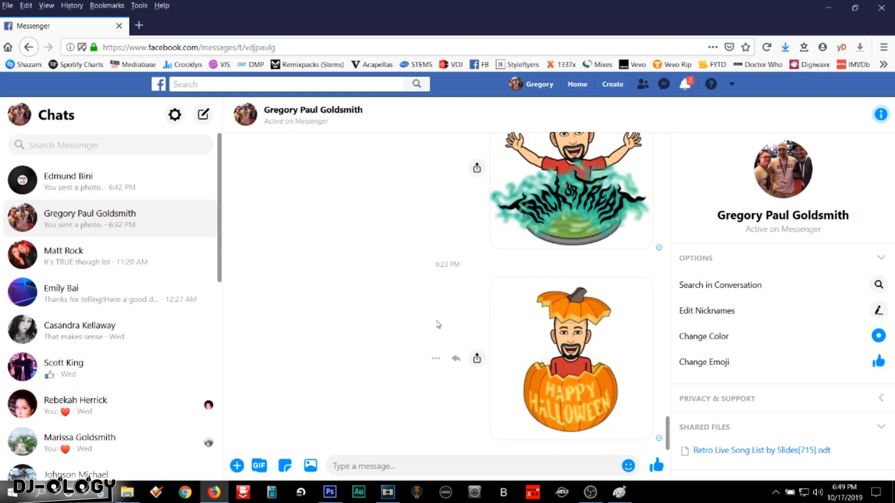
# - Save the Happy Halloween pumpkin image from the Messenger chat to Downloads as "Halloween Bitmoji"
pyautogui.rightClick(550, 353)
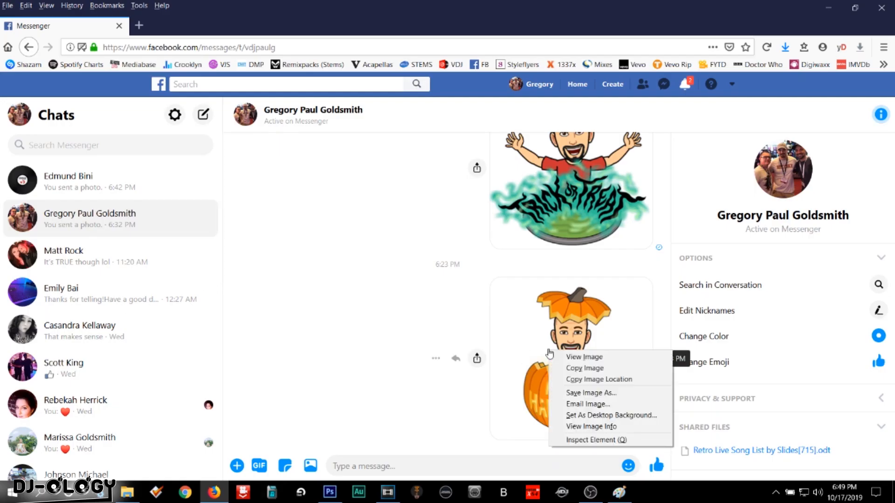
pyautogui.click(567, 393)
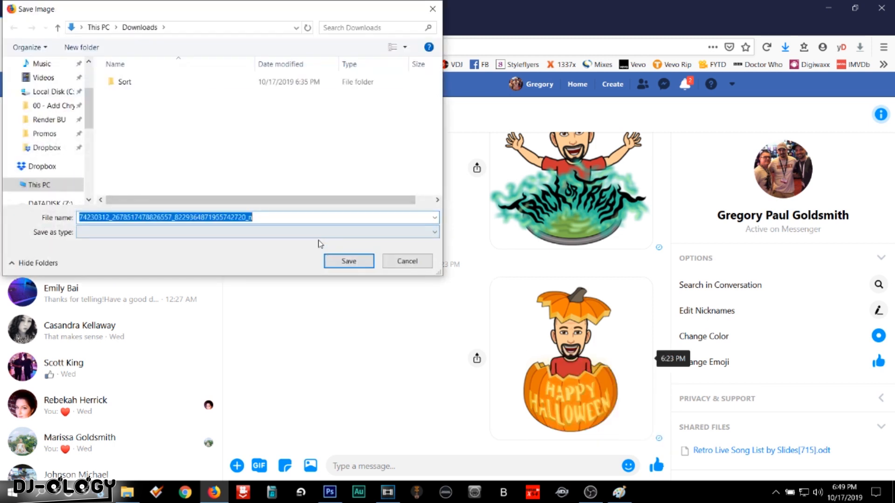
pyautogui.write('Halloween Bitmoji')
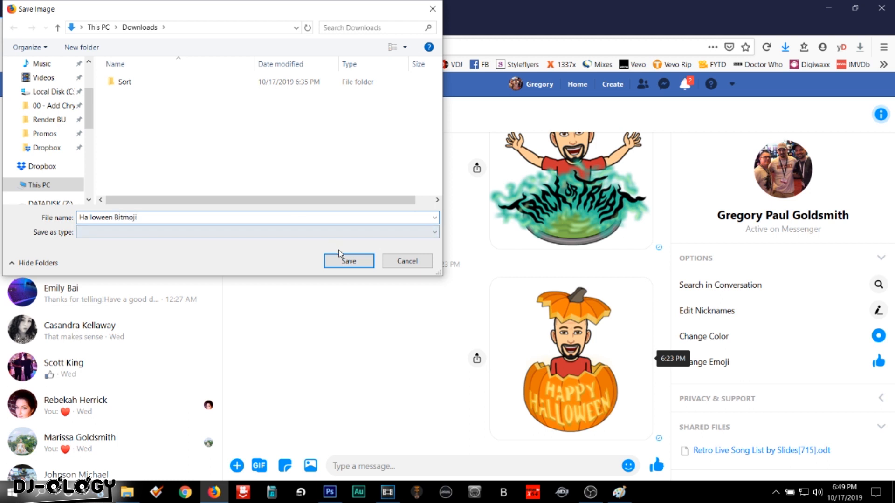
pyautogui.click(341, 257)
# - In File Explorer, move the Halloween Bitmoji file from Downloads to the Coin Logo folder
pyautogui.click(134, 496)
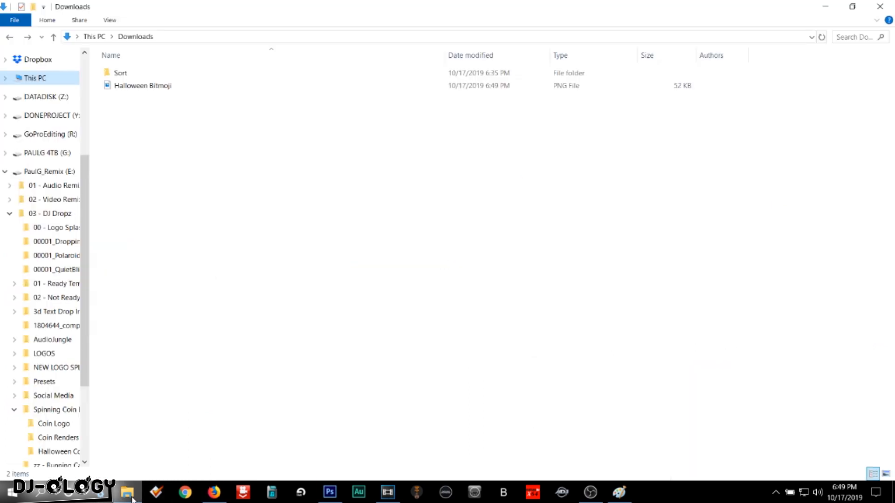
pyautogui.click(156, 86)
pyautogui.rightClick(157, 85)
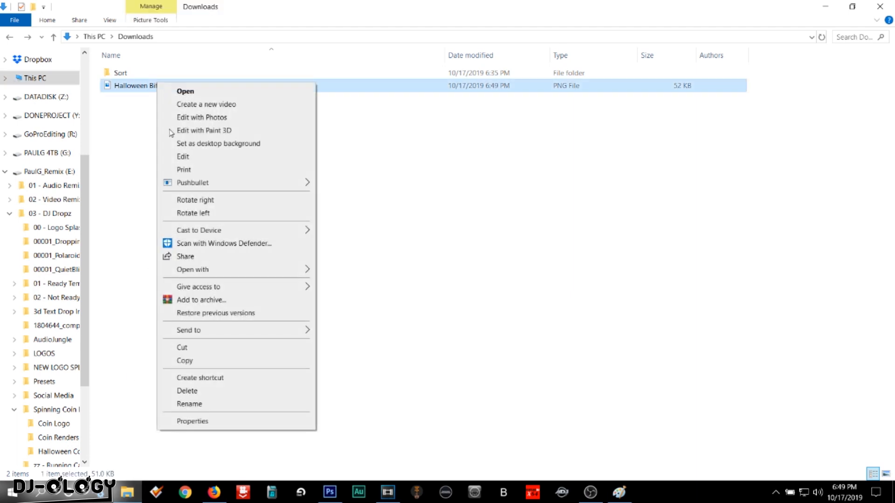
pyautogui.click(181, 348)
pyautogui.click(60, 424)
pyautogui.rightClick(227, 254)
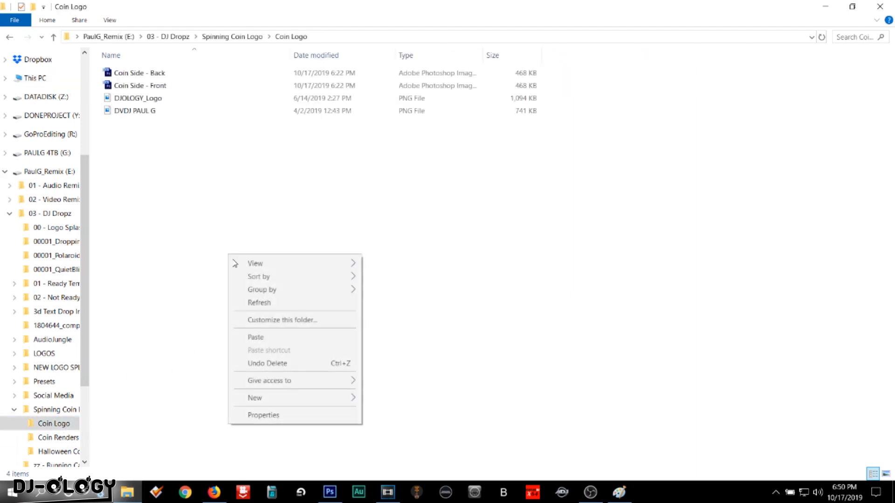
pyautogui.click(278, 338)
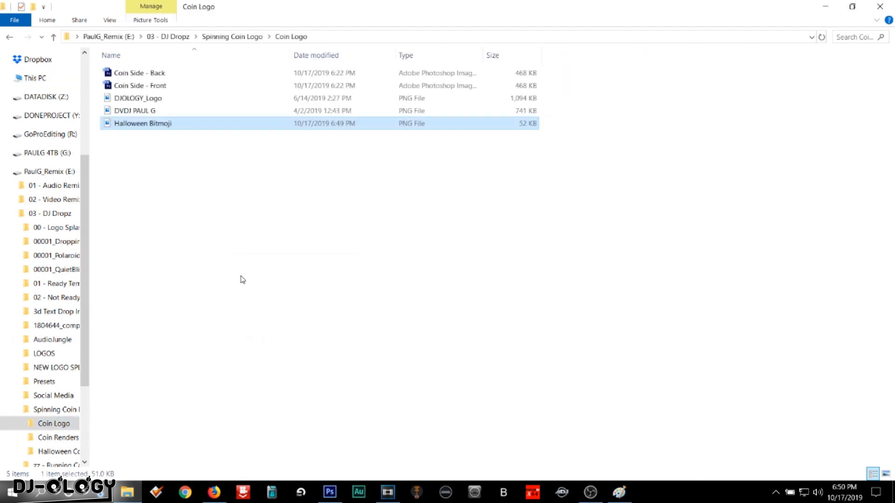
# - Open the Coin Side - Front and Coin Side - Back files in Photoshop
pyautogui.doubleClick(159, 87)
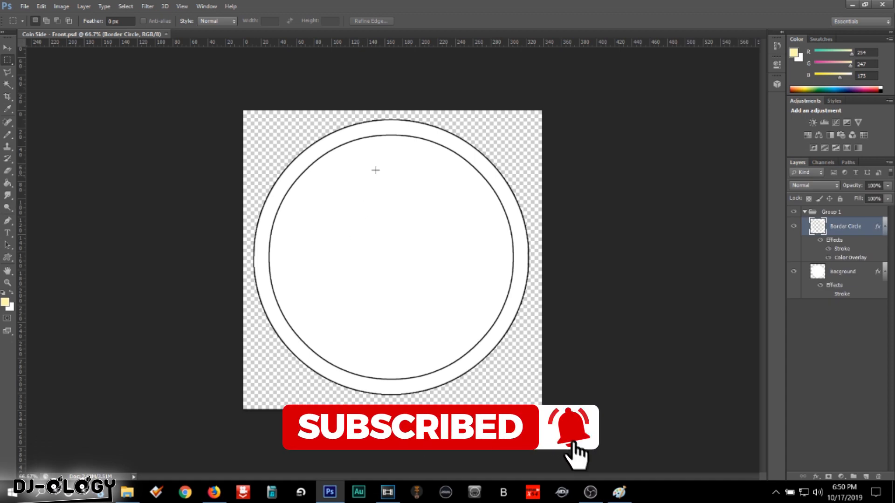
pyautogui.click(128, 495)
pyautogui.doubleClick(157, 74)
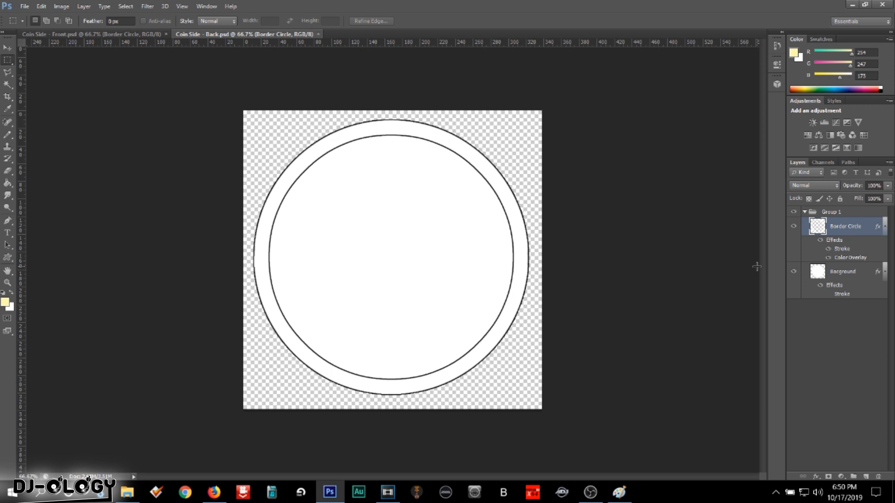
# - In Coin Side - Front, toggle the Bacground layer's visibility off and on to check what it contains
pyautogui.click(140, 34)
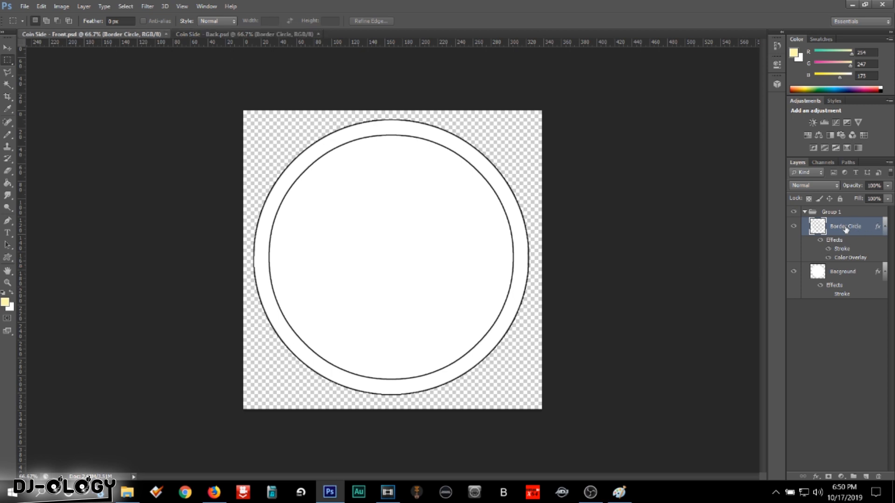
pyautogui.click(846, 273)
pyautogui.click(794, 273)
pyautogui.click(794, 273)
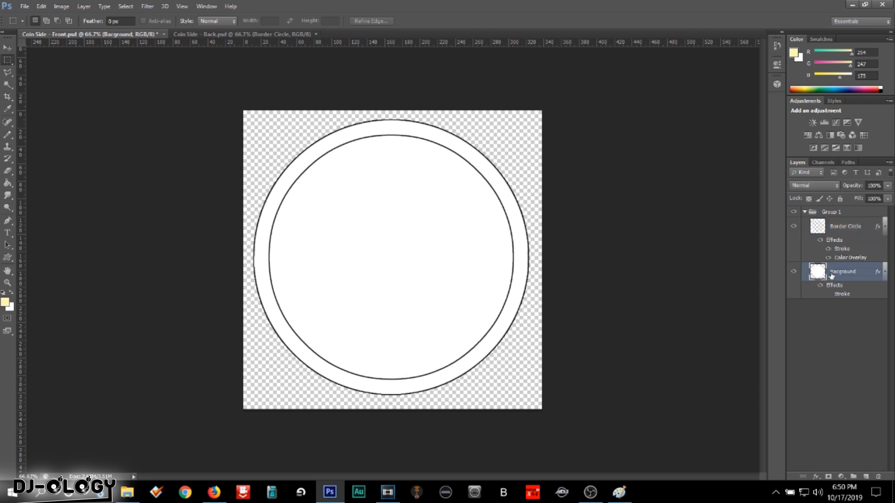
# - Change the Border Circle layer's color overlay to orange, hex ff9600
pyautogui.rightClick(847, 228)
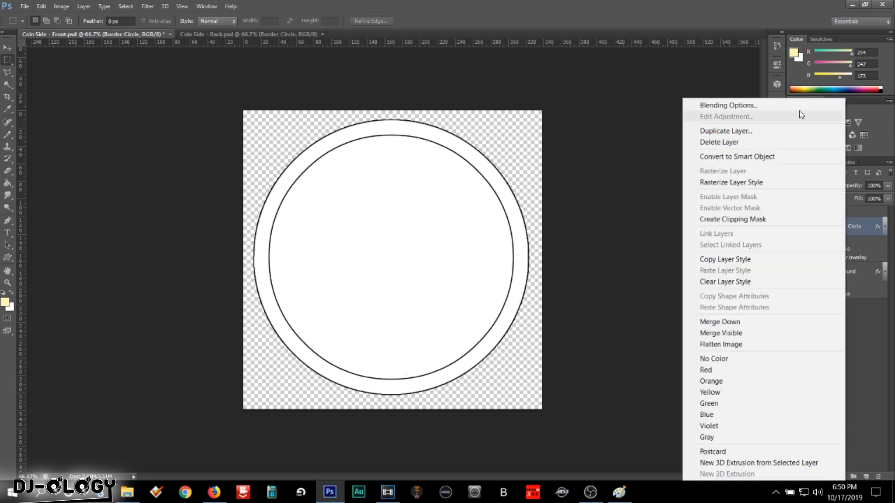
pyautogui.click(695, 108)
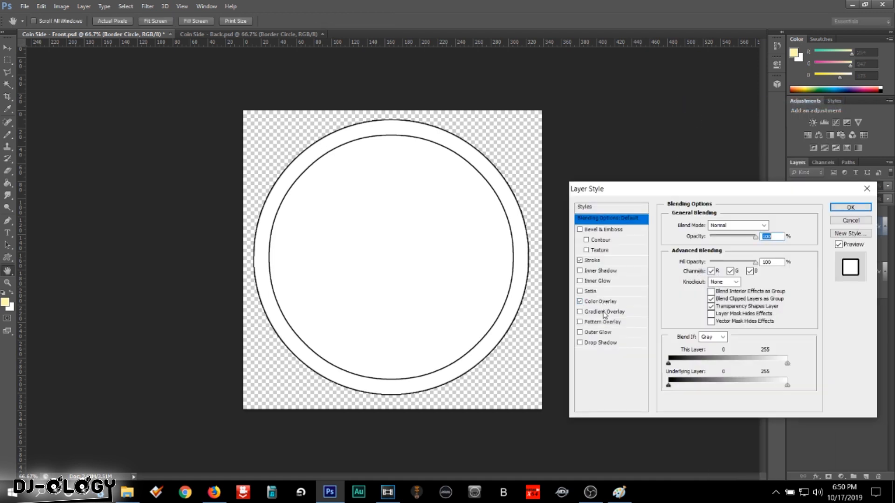
pyautogui.click(602, 305)
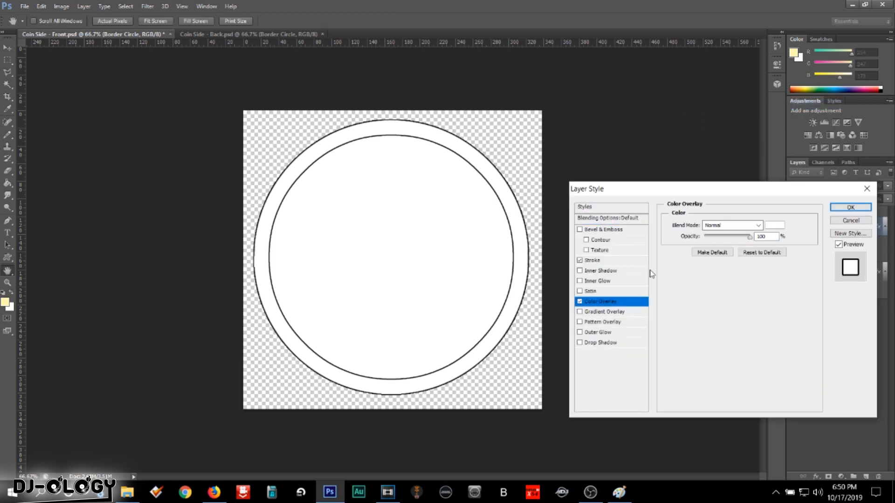
pyautogui.click(608, 306)
pyautogui.click(775, 225)
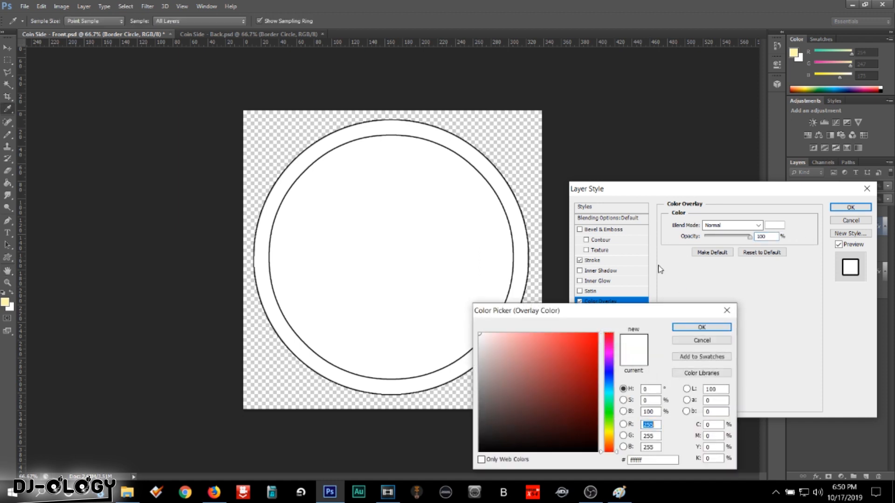
pyautogui.click(594, 333)
pyautogui.moveTo(609, 336); pyautogui.dragTo(614, 441)
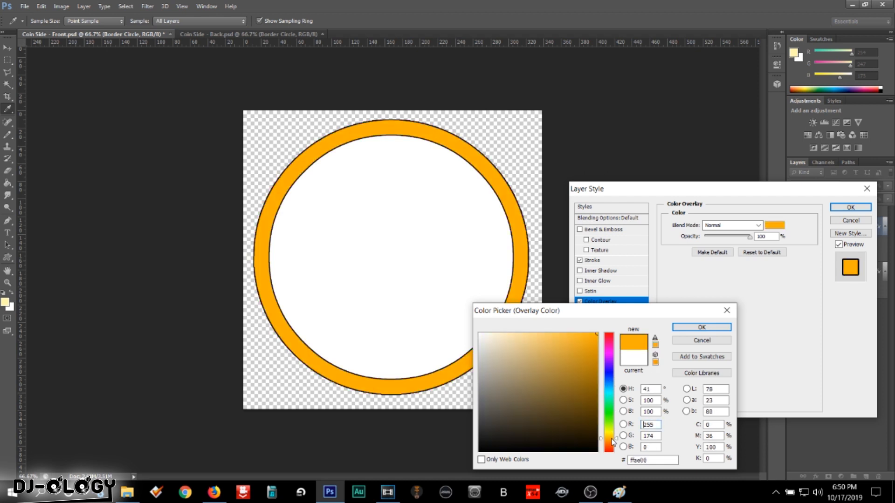
pyautogui.moveTo(612, 442); pyautogui.dragTo(613, 443)
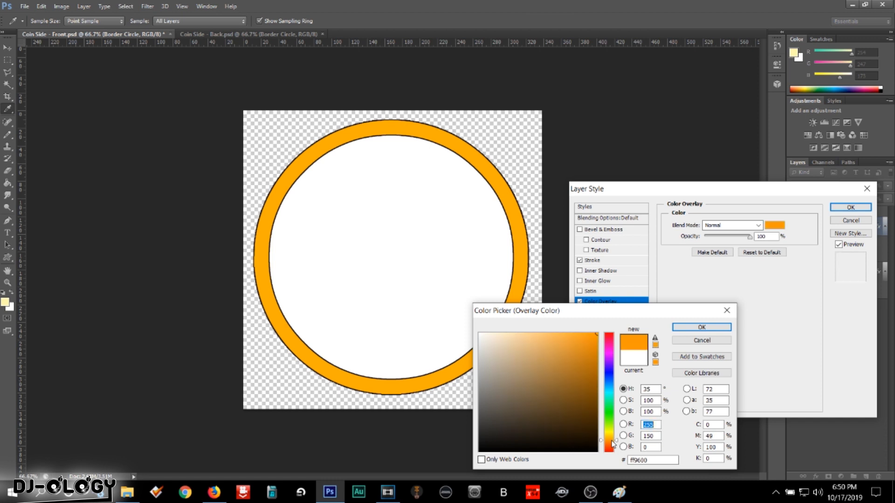
pyautogui.click(709, 328)
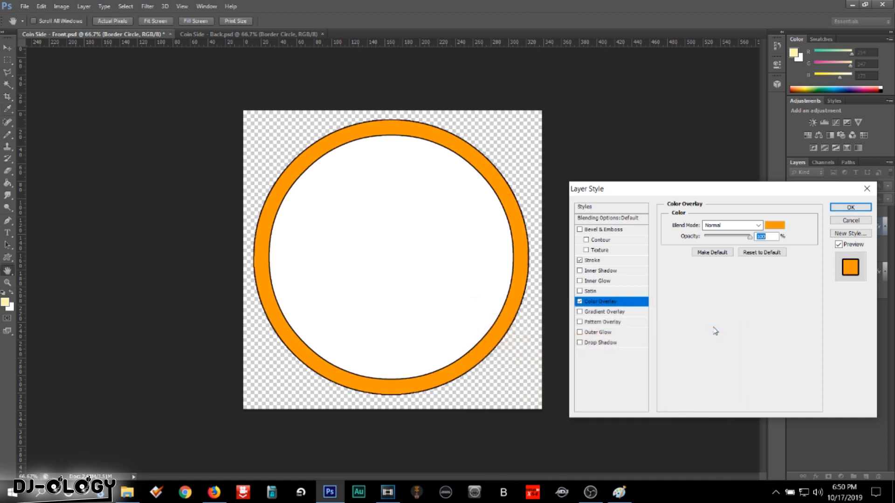
pyautogui.click(850, 207)
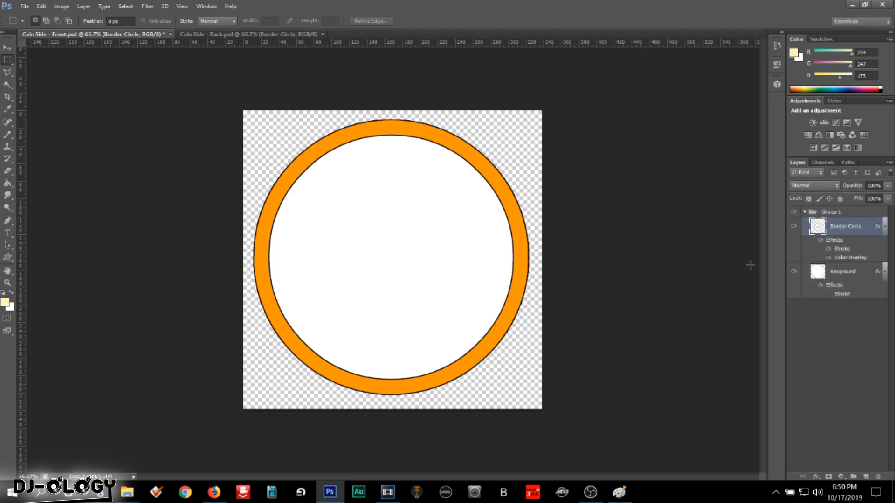
# - Open the Halloween Bitmoji image from the Coin Logo folder as a separate Photoshop document
pyautogui.click(135, 491)
pyautogui.moveTo(300, 7); pyautogui.dragTo(140, 17)
pyautogui.click(108, 123)
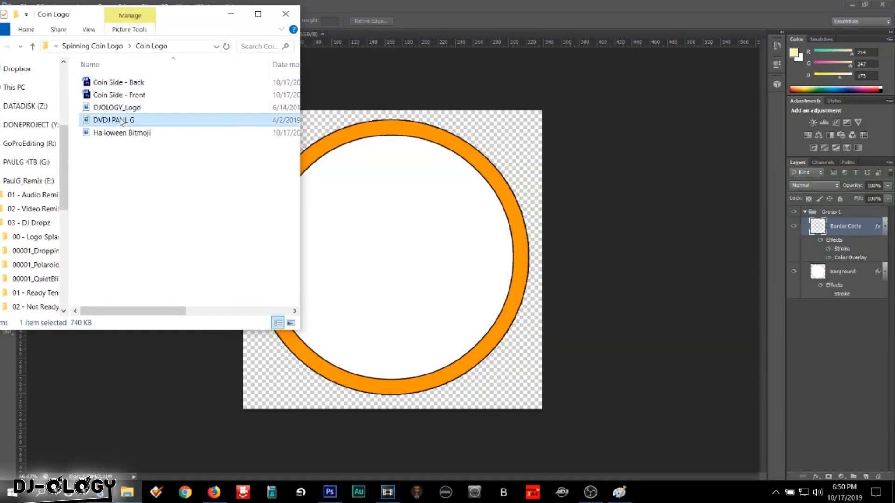
pyautogui.moveTo(107, 134); pyautogui.dragTo(353, 29)
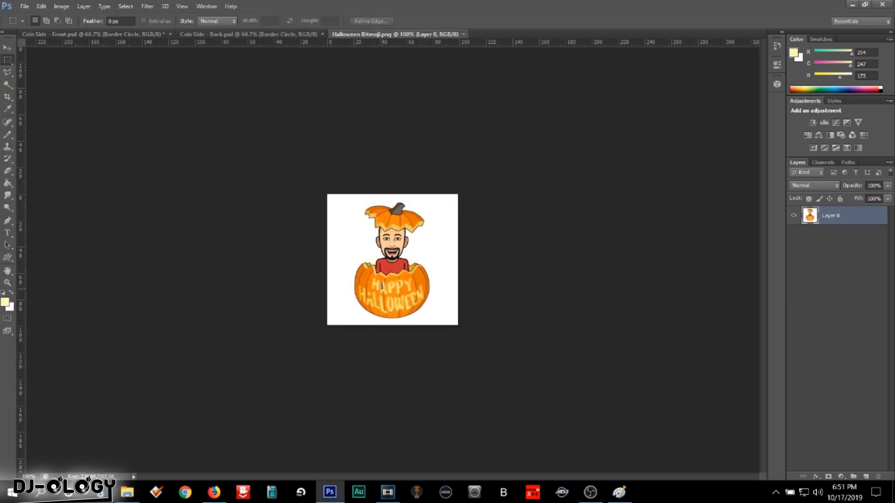
# - Resize the Halloween Bitmoji image to 1080 pixels wide with proportions constrained, and fit it in the view
pyautogui.scroll(7, 381, 289)
pyautogui.scroll(-3, 382, 284)
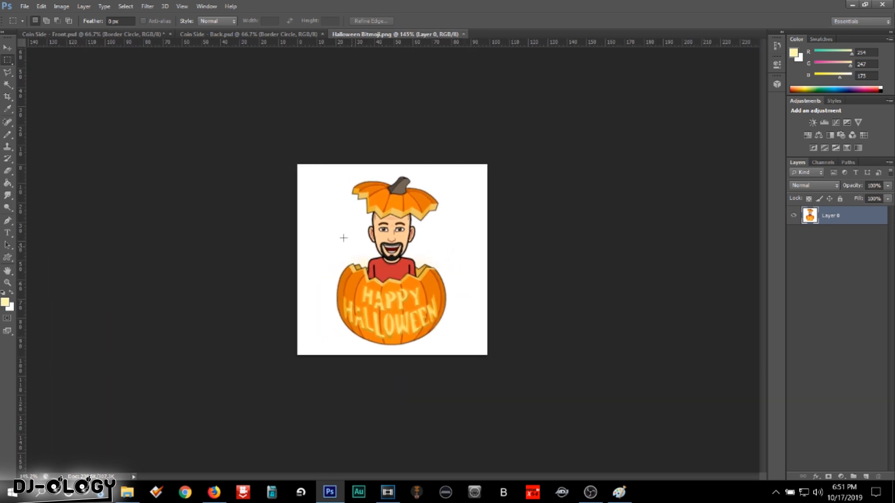
pyautogui.click(62, 6)
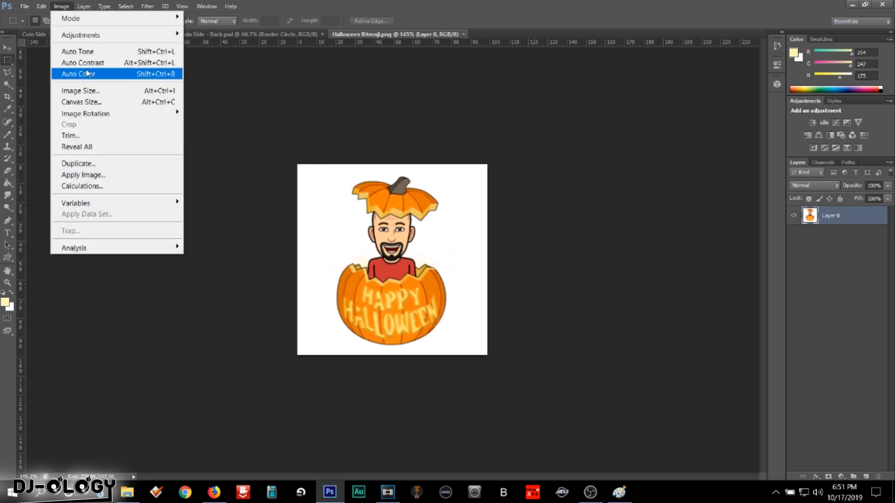
pyautogui.click(91, 92)
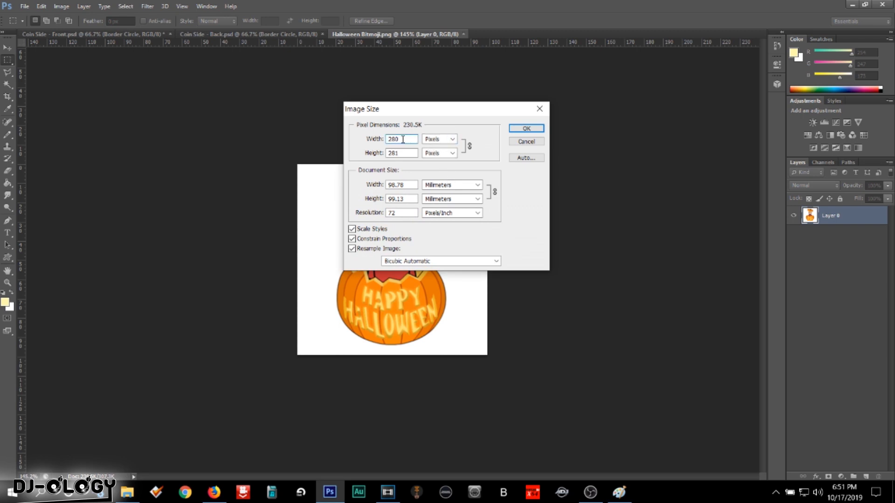
pyautogui.write('1080')
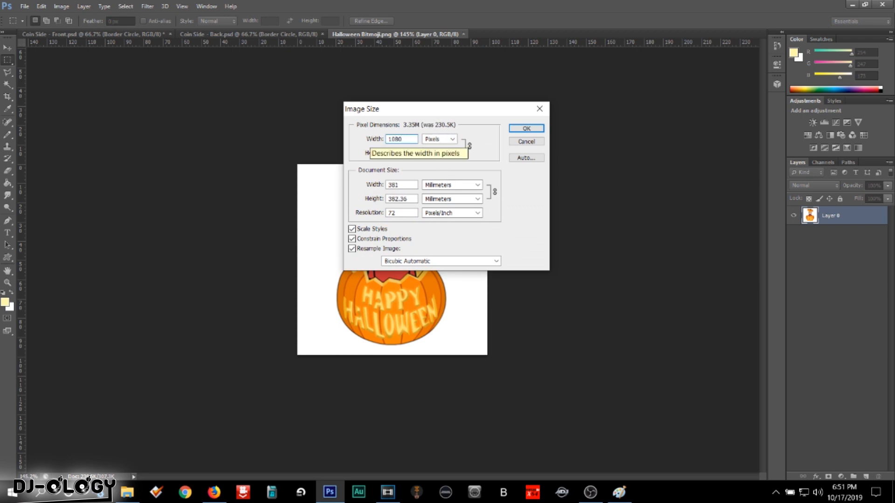
pyautogui.click(536, 131)
pyautogui.hotkey('ctrl', '0')
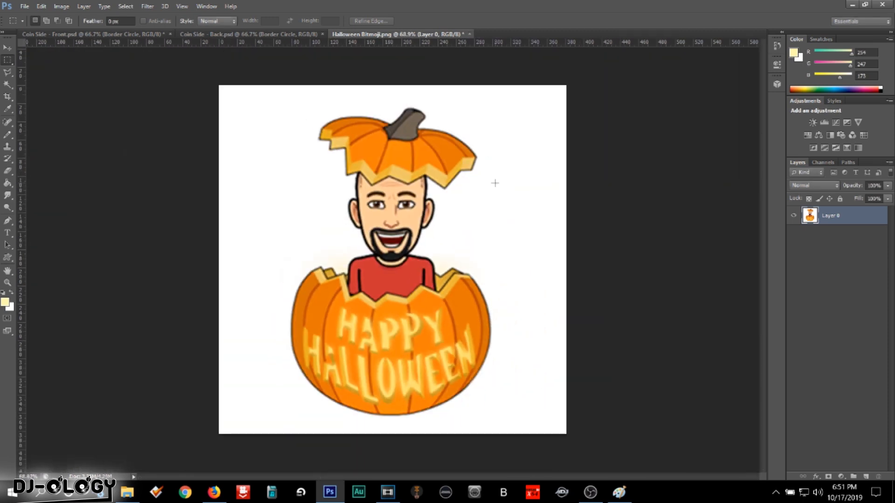
# - Apply Smart Sharpen to the Bitmoji in Basic mode with an amount of 19% and a radius of 9.1 px
pyautogui.click(148, 6)
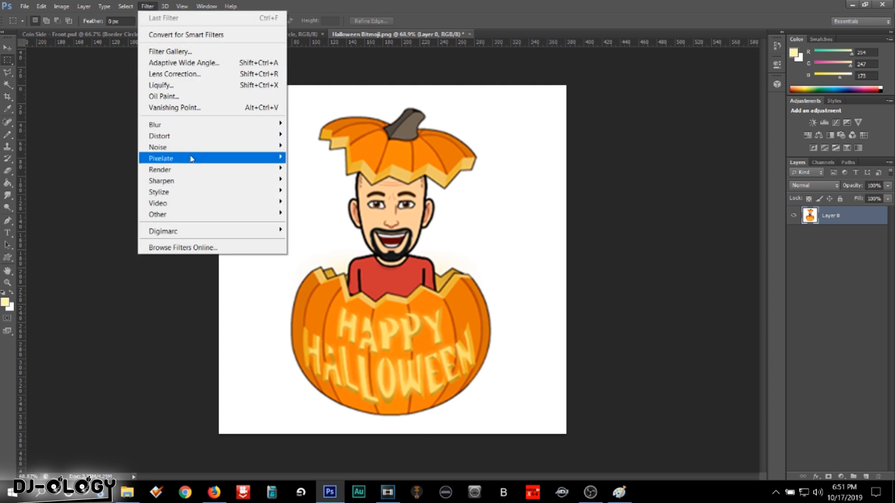
pyautogui.moveTo(256, 182)
pyautogui.click(341, 214)
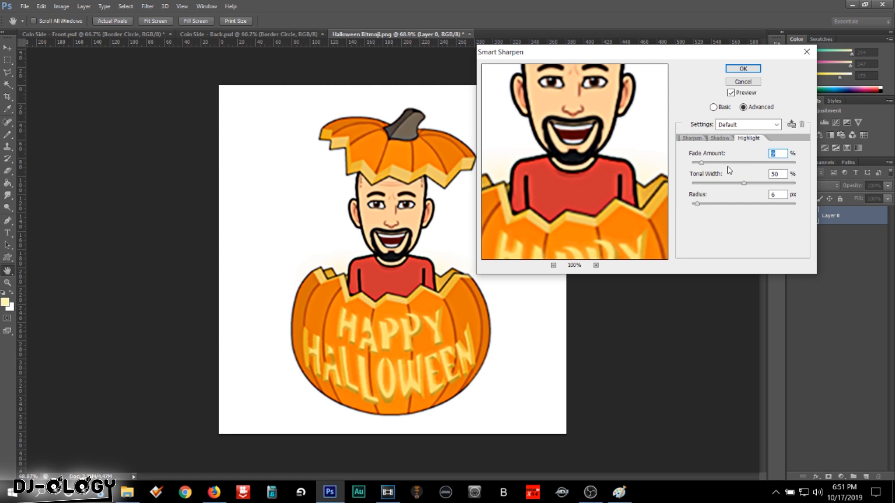
pyautogui.click(693, 138)
pyautogui.click(713, 107)
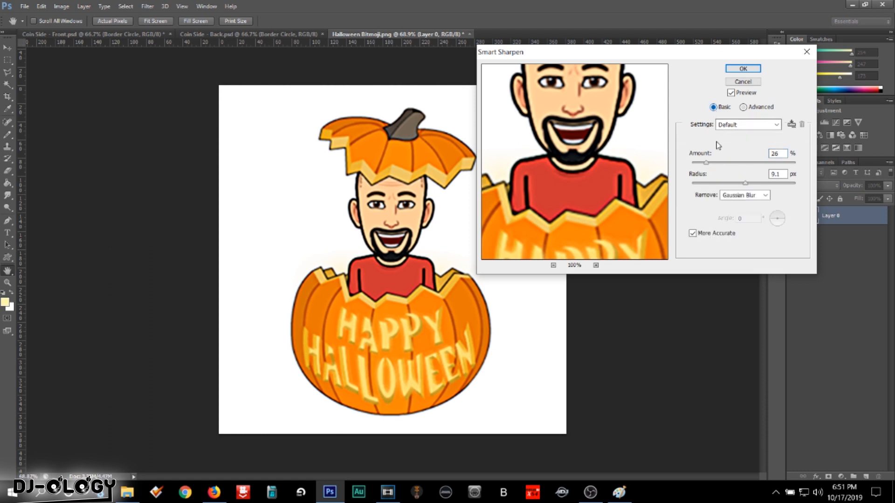
pyautogui.moveTo(707, 162); pyautogui.dragTo(717, 161)
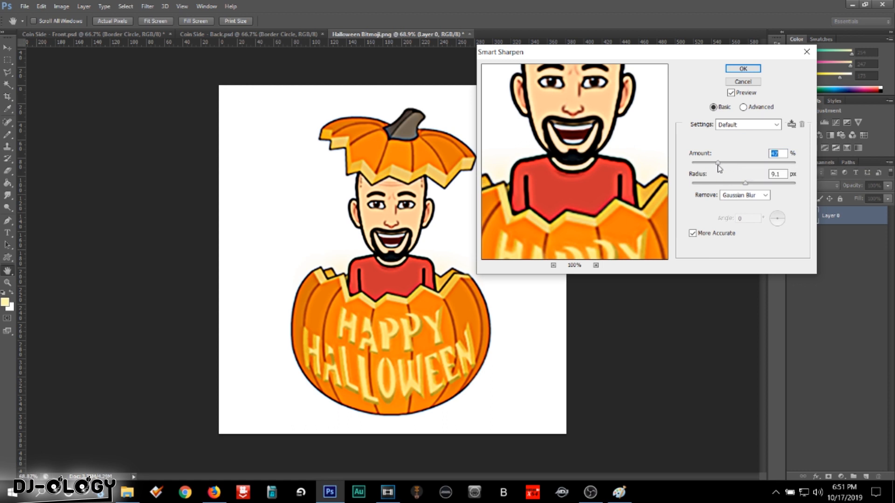
pyautogui.moveTo(718, 164); pyautogui.dragTo(704, 167)
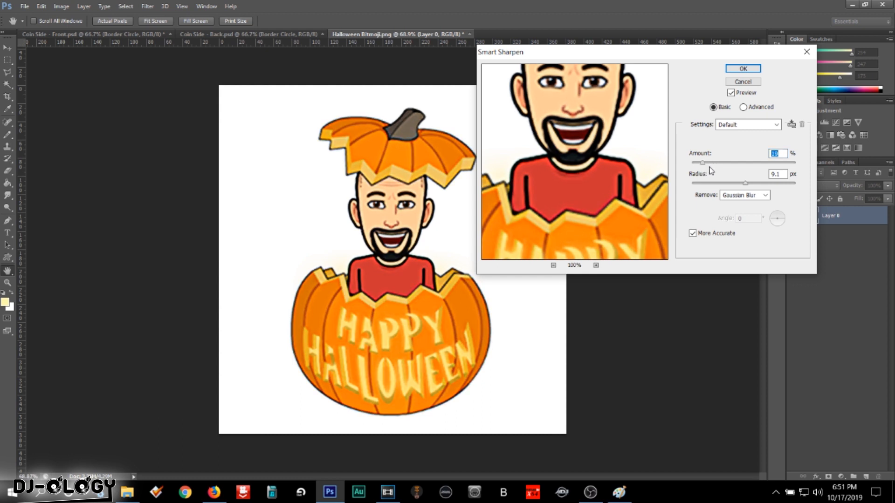
pyautogui.click(731, 92)
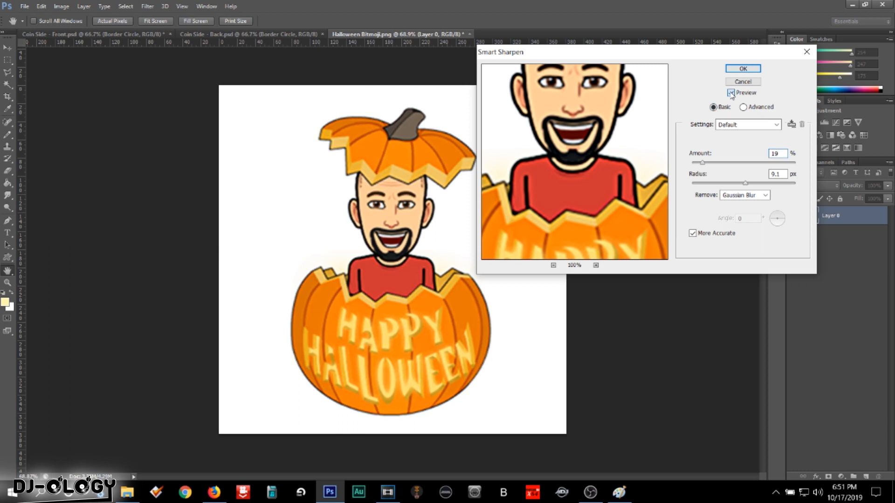
pyautogui.click(730, 93)
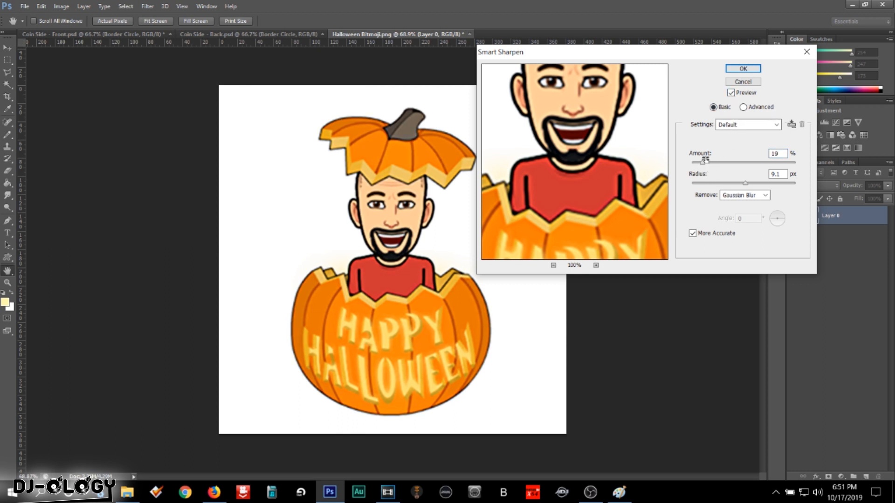
pyautogui.click(742, 70)
# - Remove the Bitmoji's white background with the Magic Eraser Tool and save the image
pyautogui.click(8, 170)
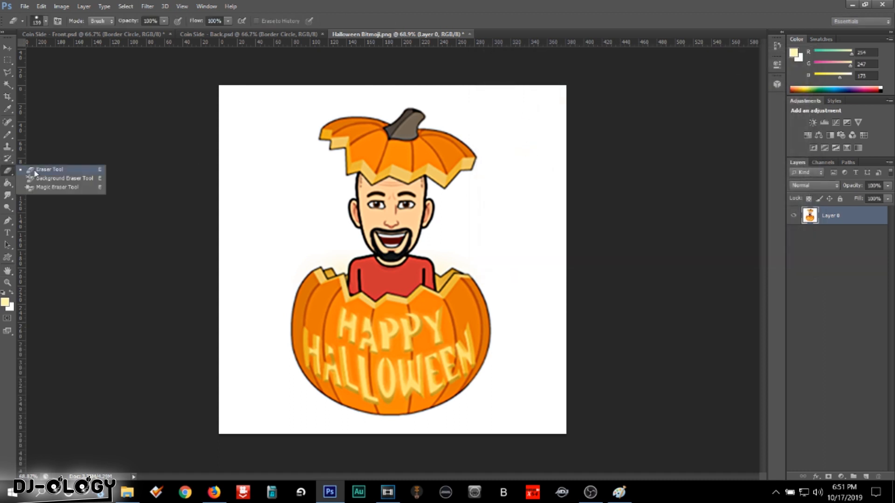
pyautogui.click(46, 187)
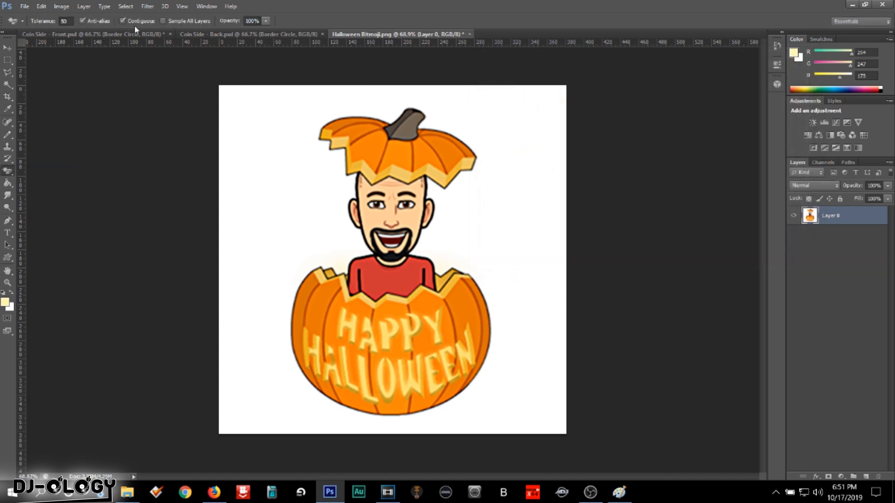
pyautogui.click(262, 164)
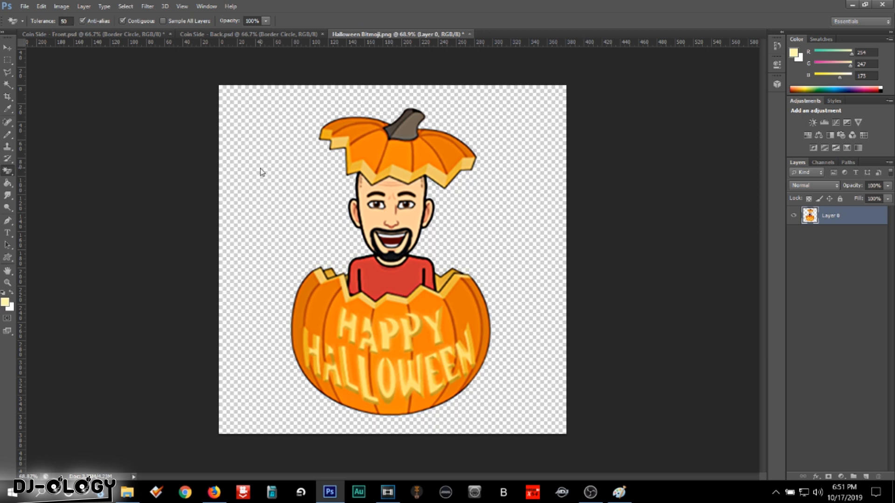
pyautogui.hotkey('ctrl', 's')
# - Place the Halloween Bitmoji file into Coin Side - Front, scaled to about 65% and positioned in the lower part of the inner circle
pyautogui.click(128, 491)
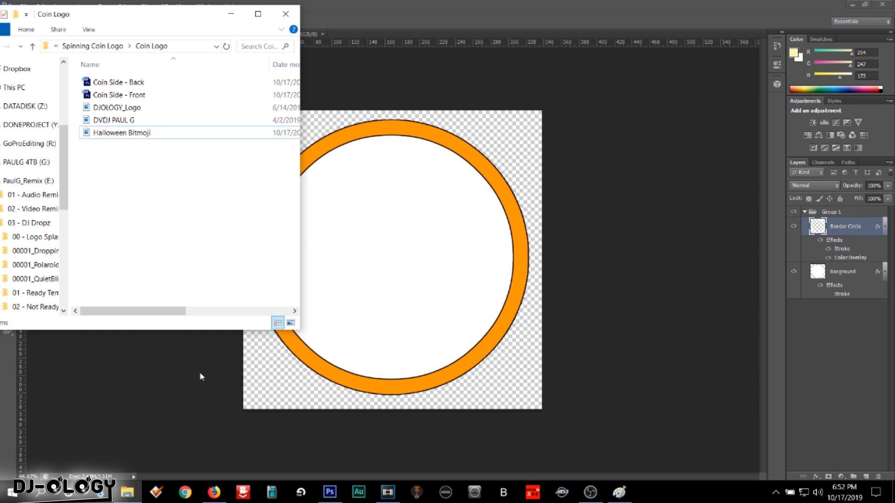
pyautogui.click(120, 133)
pyautogui.click(371, 222)
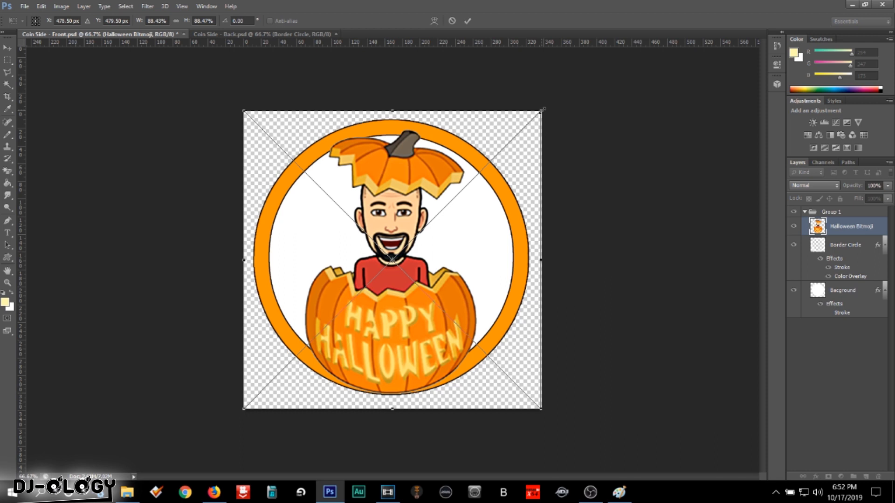
pyautogui.moveTo(542, 110); pyautogui.dragTo(463, 189)
pyautogui.moveTo(368, 341); pyautogui.dragTo(407, 317)
pyautogui.press('v')
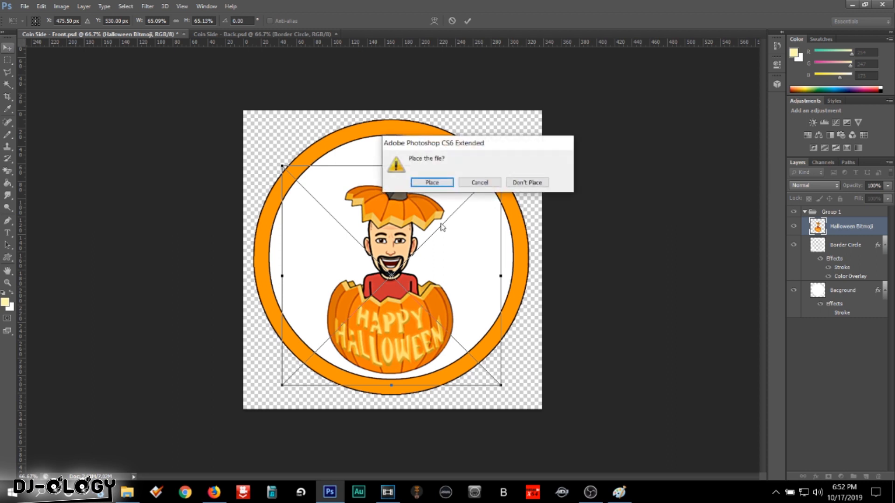
pyautogui.click(433, 185)
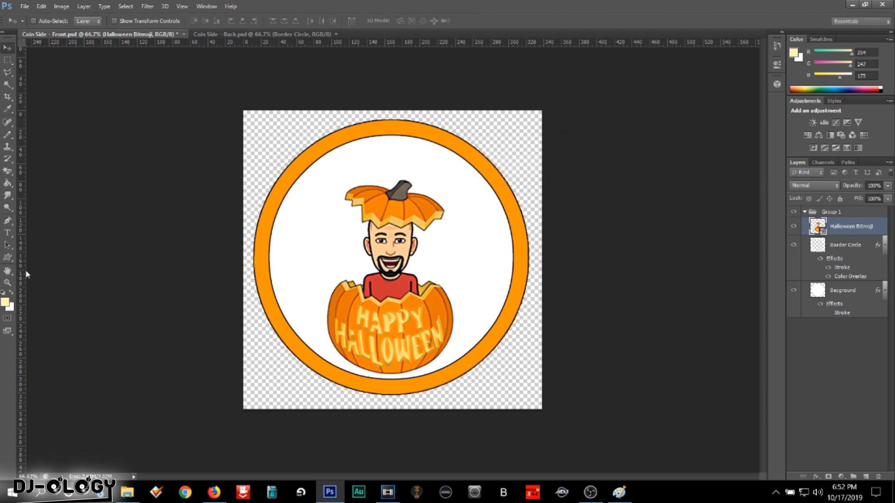
# - Place the DVDJ PAUL G logo in Coin Side - Front, scaled to about 36.5% and positioned above the pumpkin
pyautogui.click(127, 492)
pyautogui.moveTo(139, 119); pyautogui.dragTo(355, 168)
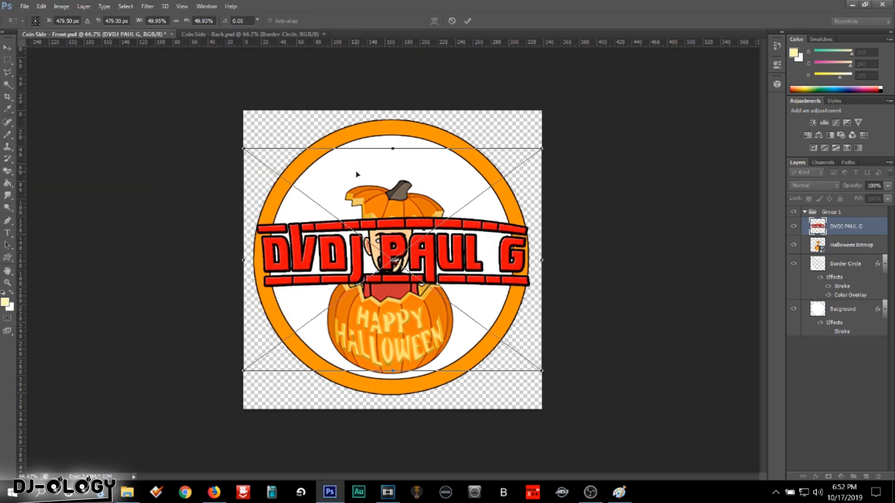
pyautogui.moveTo(431, 285); pyautogui.dragTo(442, 212)
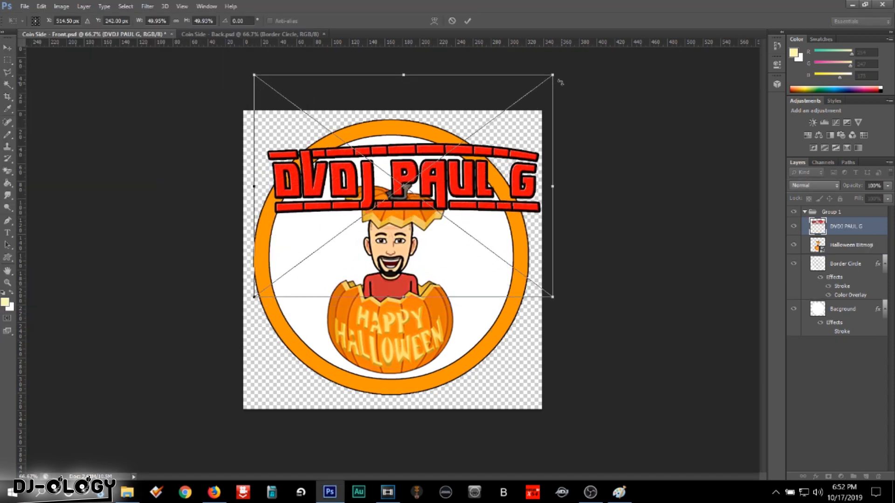
pyautogui.moveTo(552, 76); pyautogui.dragTo(473, 134)
pyautogui.moveTo(433, 211); pyautogui.dragTo(466, 156)
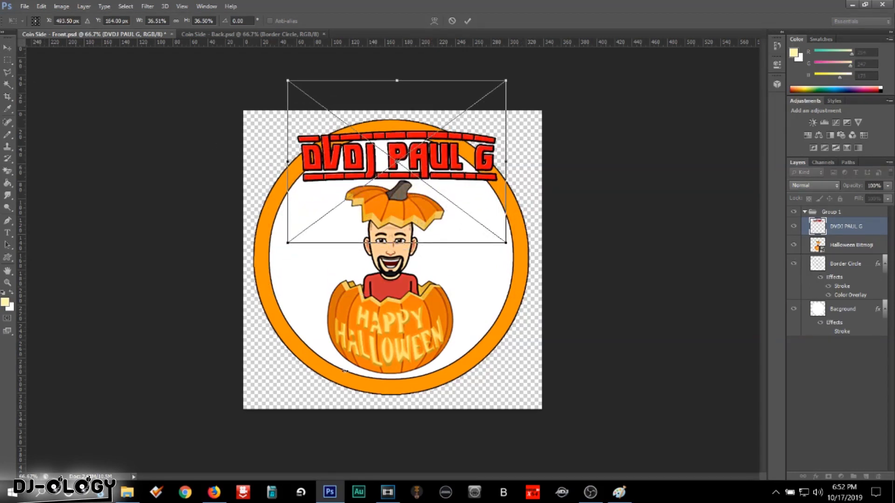
pyautogui.click(8, 48)
pyautogui.click(452, 182)
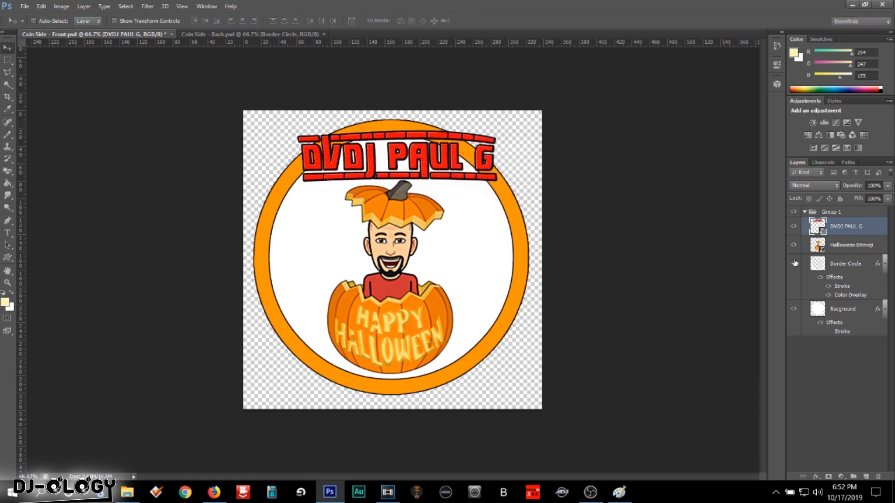
# - Delete the DVDJ PAUL G logo layer from Coin Side - Front
pyautogui.rightClick(821, 228)
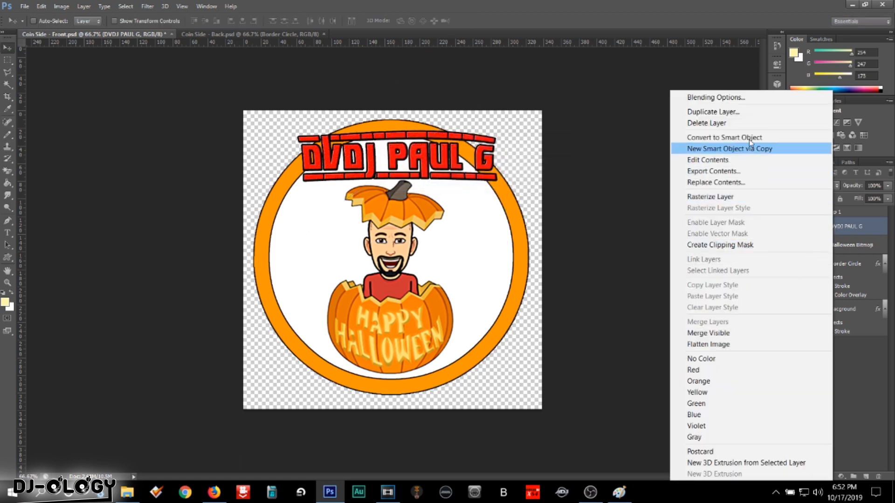
pyautogui.click(738, 123)
pyautogui.click(422, 182)
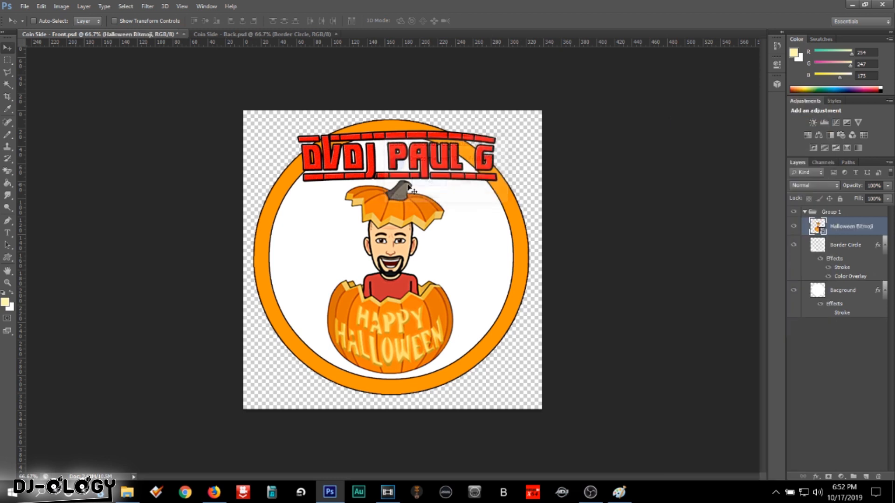
# - Add the text "DVDJ PAUL G" as a new type layer above the pumpkin
pyautogui.click(7, 233)
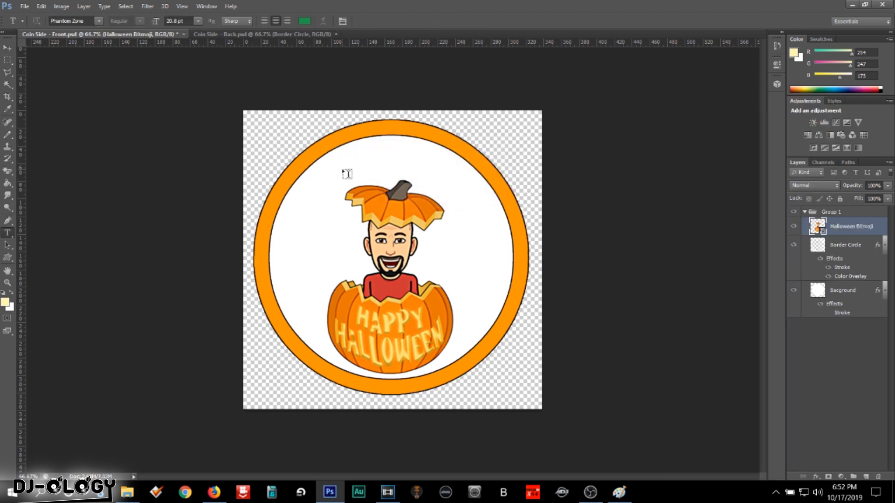
pyautogui.click(341, 168)
pyautogui.write('DVDJ ')
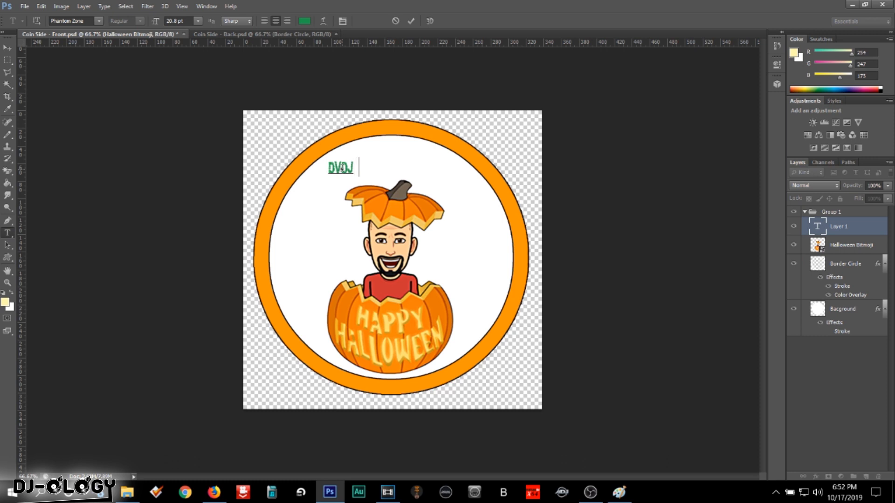
pyautogui.write('PAUL G')
pyautogui.hotkey('ctrl', 'a')
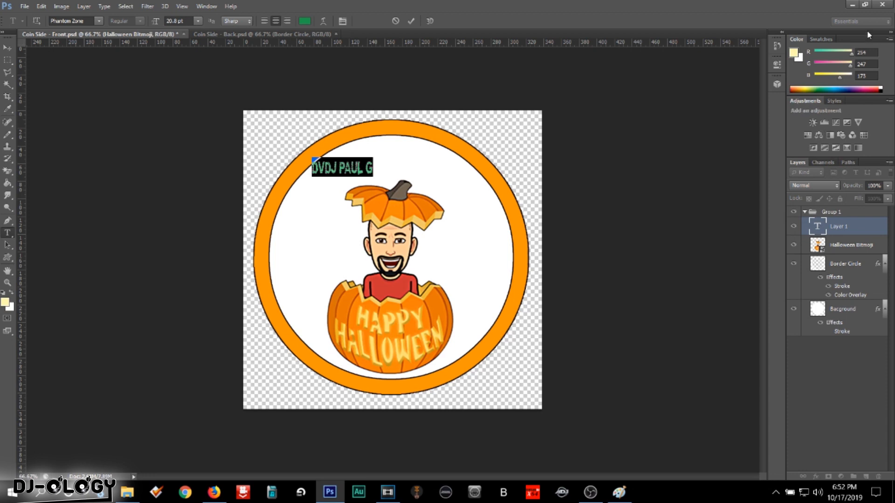
pyautogui.click(7, 47)
# - Switch to the Typography workspace, then enlarge the DVDJ PAUL G text to 45.8 pt and center it above the pumpkin
pyautogui.click(860, 20)
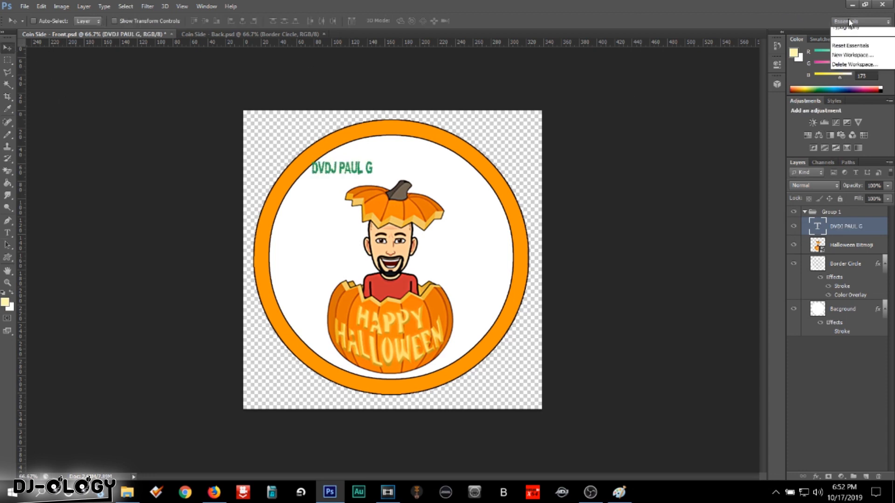
pyautogui.click(846, 98)
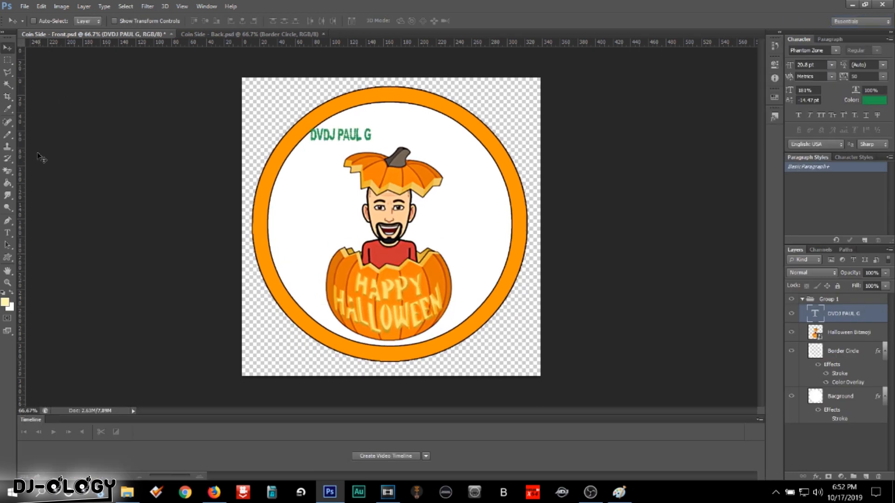
pyautogui.click(8, 233)
pyautogui.moveTo(310, 135); pyautogui.dragTo(377, 137)
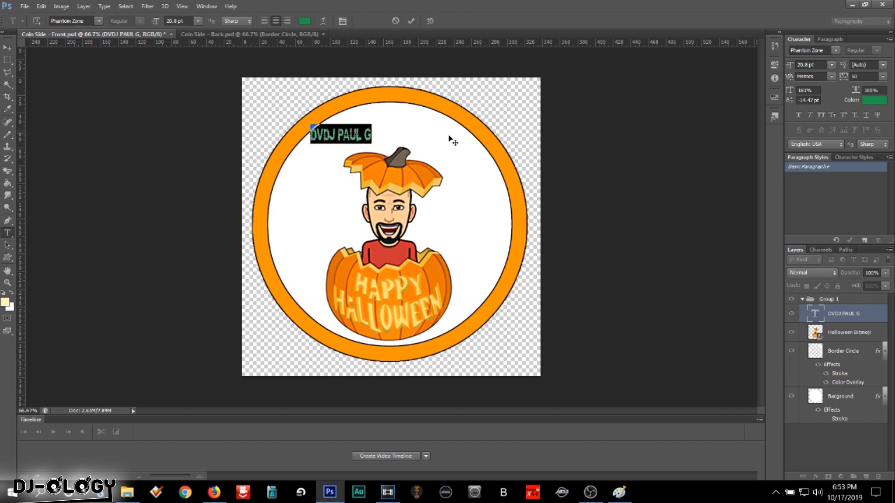
pyautogui.moveTo(786, 69); pyautogui.dragTo(799, 70)
pyautogui.click(7, 47)
pyautogui.moveTo(341, 124); pyautogui.dragTo(386, 137)
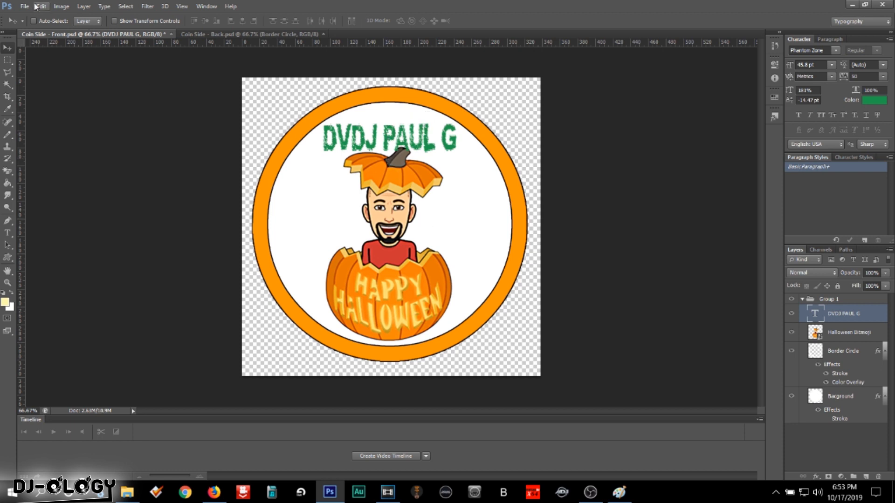
# - Change the font of the DVDJ PAUL G text to Needleteeth Creepy
pyautogui.click(8, 233)
pyautogui.click(358, 139)
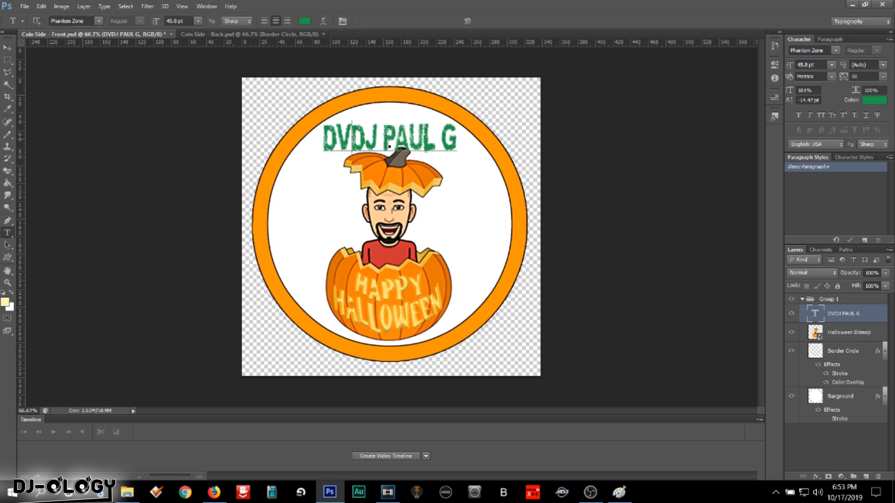
pyautogui.hotkey('ctrl', 'a')
pyautogui.click(99, 20)
pyautogui.scroll(3, 217, 261)
pyautogui.click(107, 173)
pyautogui.click(98, 20)
pyautogui.scroll(10, 143, 155)
pyautogui.click(132, 130)
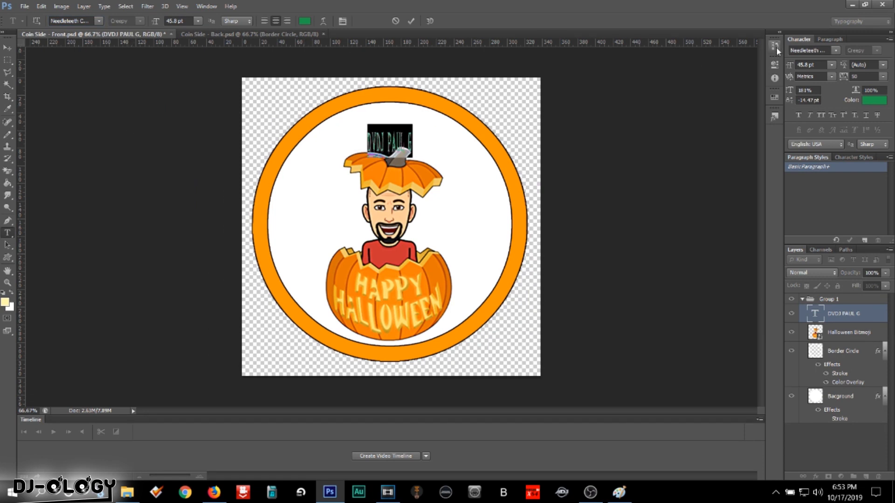
# - Set the text to 98.8 pt with 131% horizontal scale and move it to the lower part of the coin
pyautogui.moveTo(791, 67); pyautogui.dragTo(815, 68)
pyautogui.moveTo(855, 90); pyautogui.dragTo(870, 90)
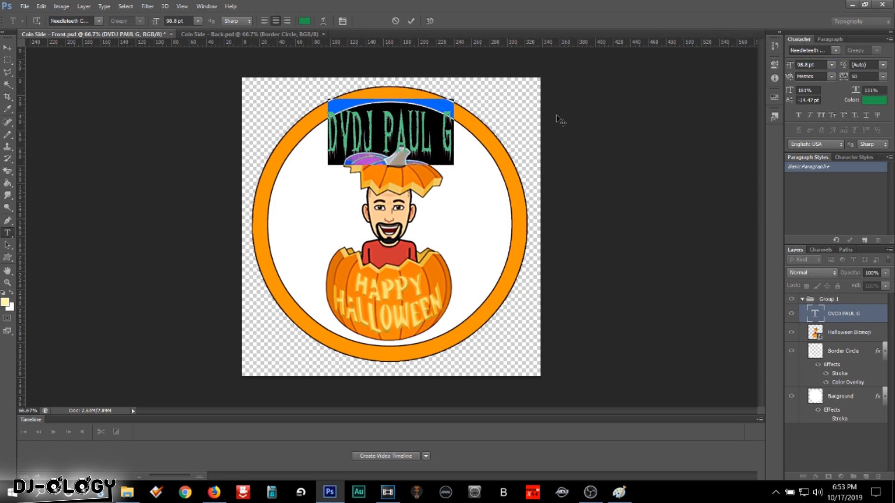
pyautogui.click(8, 48)
pyautogui.moveTo(373, 135); pyautogui.dragTo(374, 310)
# - Move the Halloween Bitmoji up and scale it down slightly so it fits above the text
pyautogui.click(835, 330)
pyautogui.moveTo(391, 279); pyautogui.dragTo(392, 238)
pyautogui.click(41, 6)
pyautogui.click(140, 226)
pyautogui.moveTo(500, 310); pyautogui.dragTo(479, 288)
pyautogui.moveTo(422, 250); pyautogui.dragTo(430, 251)
pyautogui.click(8, 48)
pyautogui.click(449, 182)
# - Add a 1 px black outside Stroke to the DVDJ PAUL G text layer
pyautogui.rightClick(845, 318)
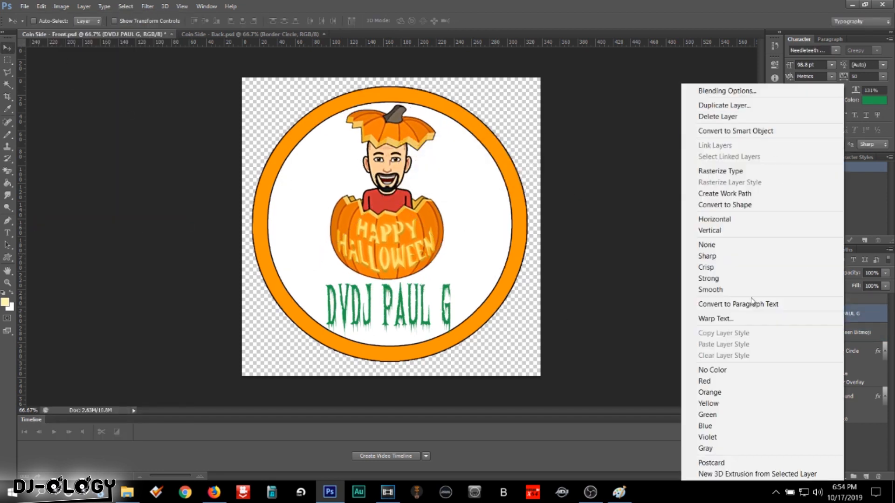
pyautogui.click(745, 122)
pyautogui.click(580, 261)
pyautogui.click(588, 260)
pyautogui.doubleClick(756, 225)
pyautogui.write('3')
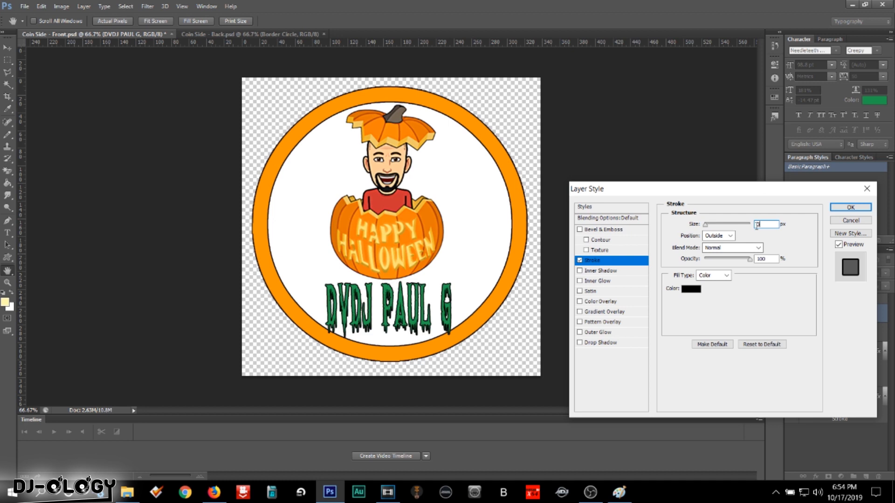
pyautogui.write('1')
pyautogui.click(859, 209)
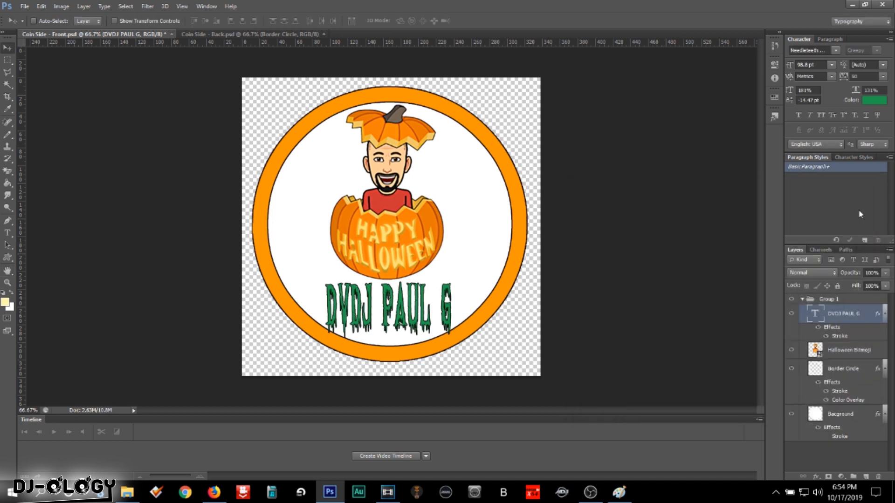
# - Recolor the DVDJ PAUL G text with the orange sampled from the coin's border circle
pyautogui.click(873, 101)
pyautogui.click(611, 439)
pyautogui.click(610, 442)
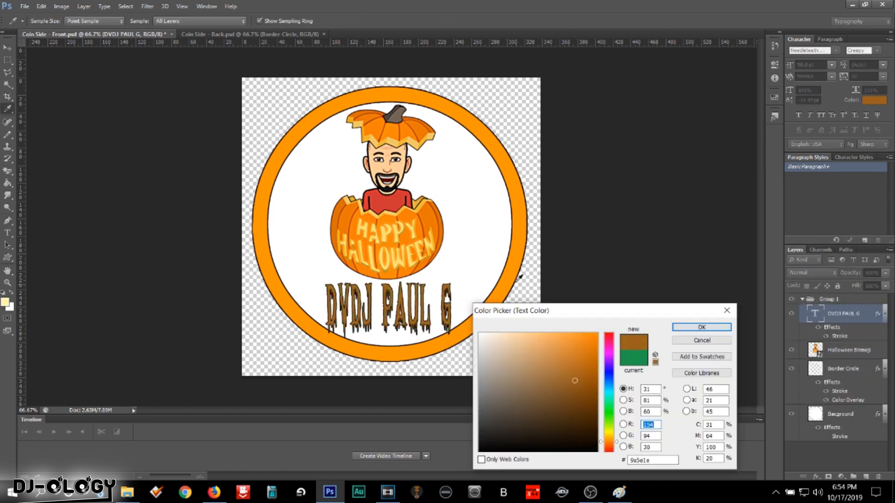
pyautogui.click(503, 288)
pyautogui.click(701, 328)
# - Apply a smooth Inner Bevel with Contour to the text layer at 1% depth
pyautogui.rightClick(844, 314)
pyautogui.click(739, 90)
pyautogui.click(601, 239)
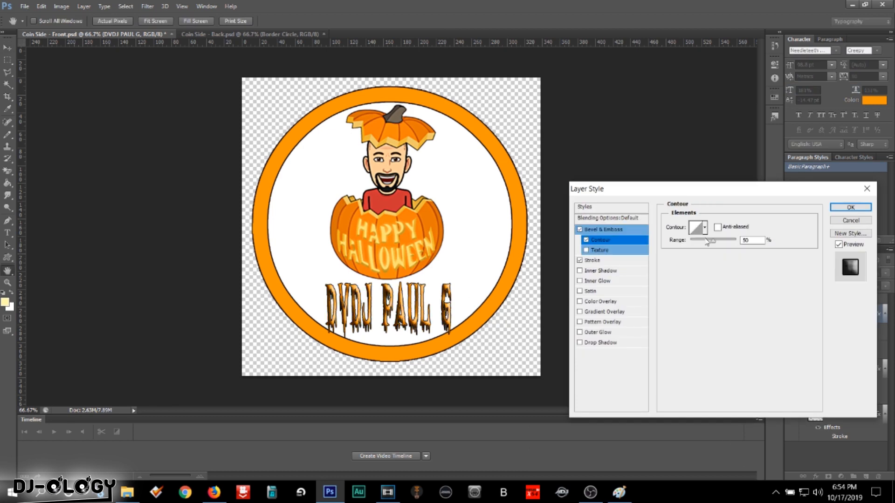
pyautogui.click(606, 229)
pyautogui.moveTo(714, 248); pyautogui.dragTo(709, 254)
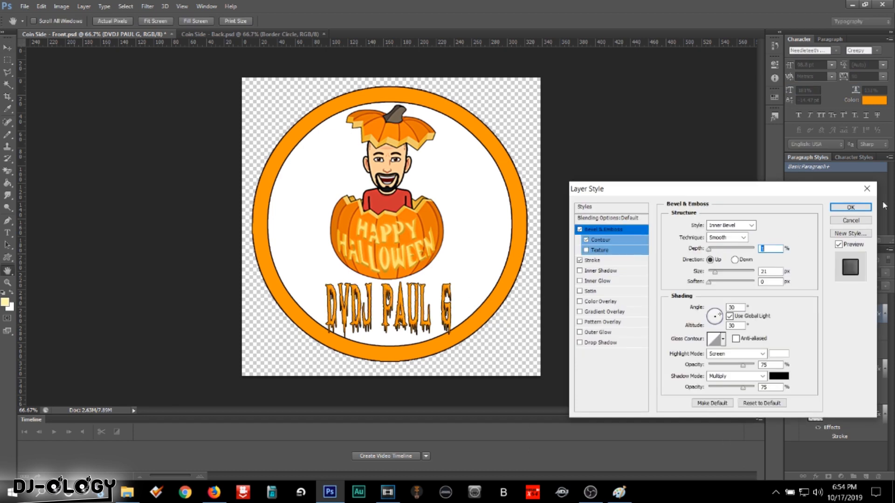
pyautogui.click(862, 205)
# - Warp the DVDJ PAUL G text with a horizontal Arc at -57% bend and move it up beneath the pumpkin
pyautogui.click(7, 233)
pyautogui.click(56, 232)
pyautogui.moveTo(452, 310); pyautogui.dragTo(327, 310)
pyautogui.click(323, 21)
pyautogui.click(646, 132)
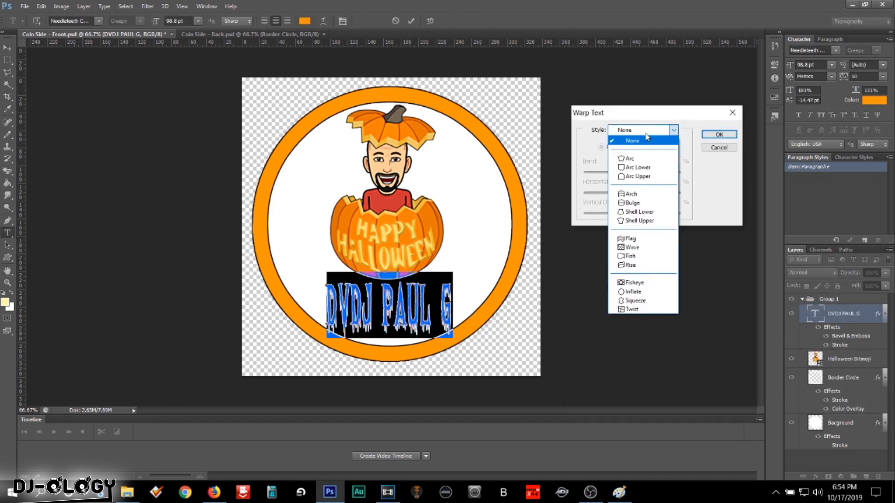
pyautogui.click(646, 159)
pyautogui.moveTo(655, 173); pyautogui.dragTo(606, 191)
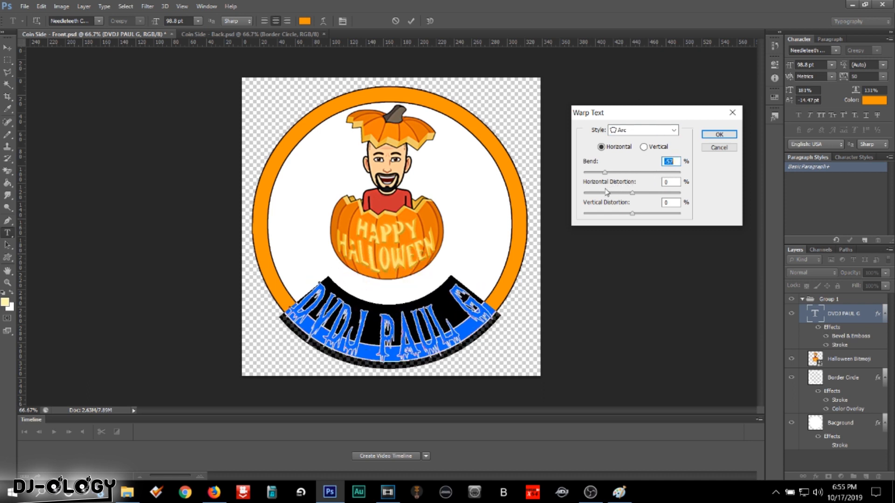
pyautogui.click(707, 136)
pyautogui.click(8, 47)
pyautogui.moveTo(412, 348); pyautogui.dragTo(410, 325)
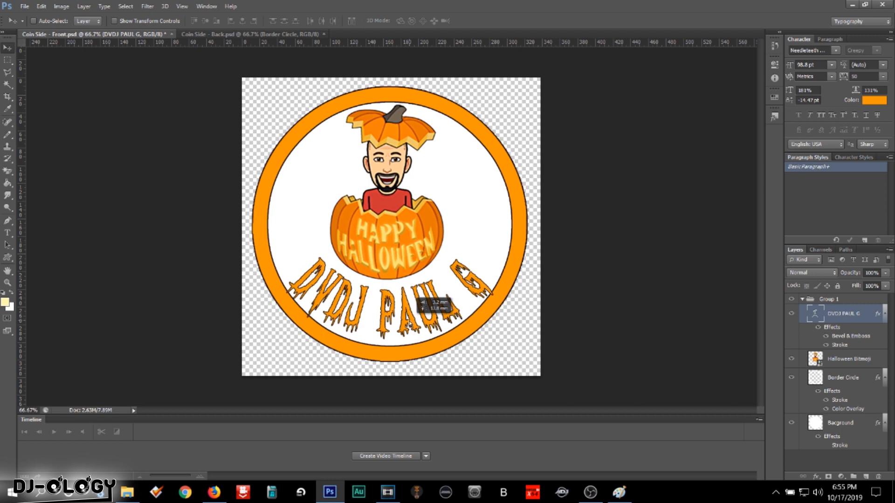
# - Set the bend of the text's Arc warp to -70% so it follows the coin's lower curve
pyautogui.click(8, 233)
pyautogui.click(413, 302)
pyautogui.hotkey('ctrl', 'a')
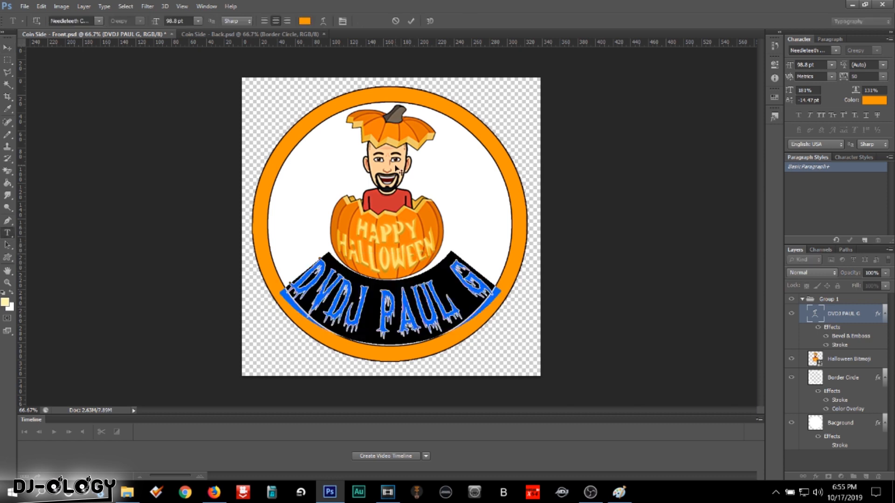
pyautogui.click(324, 20)
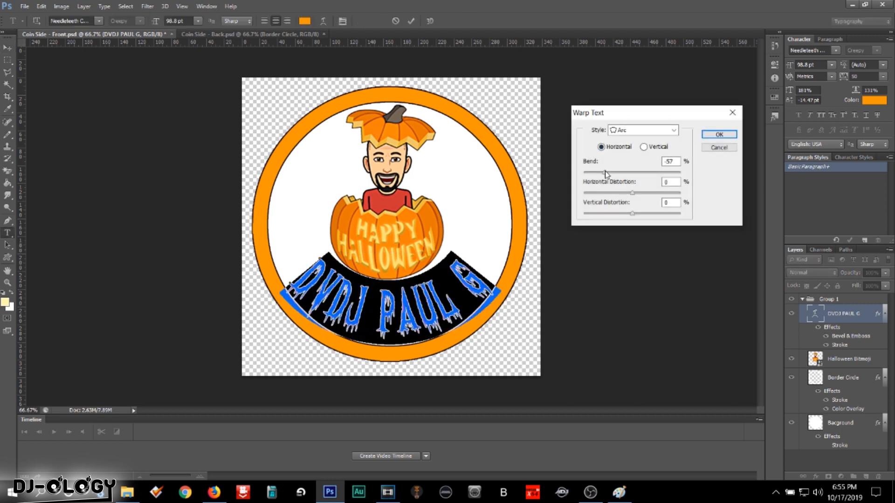
pyautogui.moveTo(606, 174); pyautogui.dragTo(598, 176)
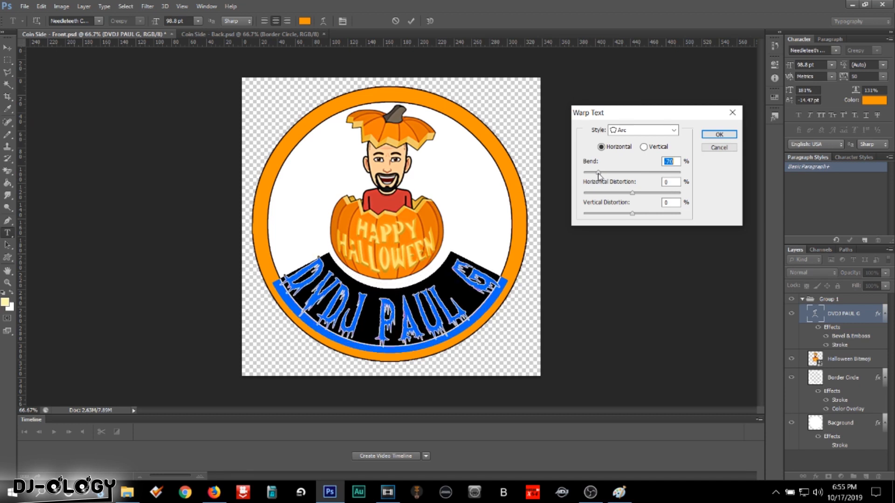
pyautogui.click(719, 135)
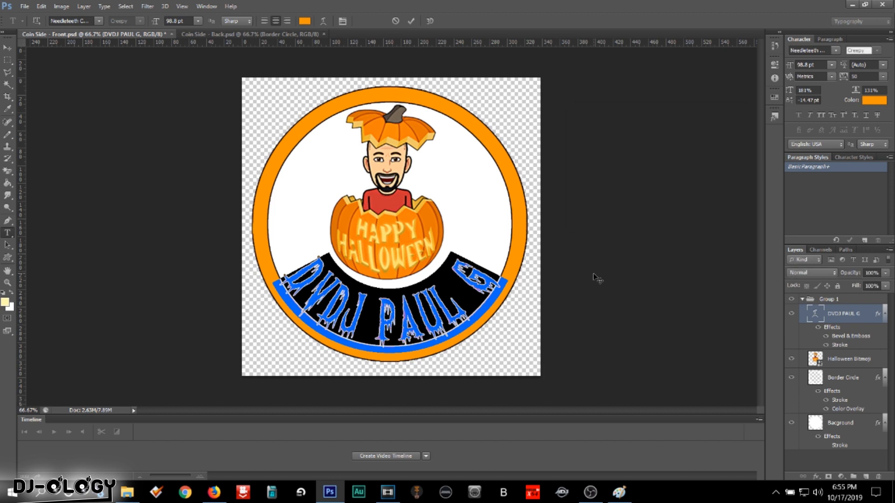
pyautogui.click(8, 47)
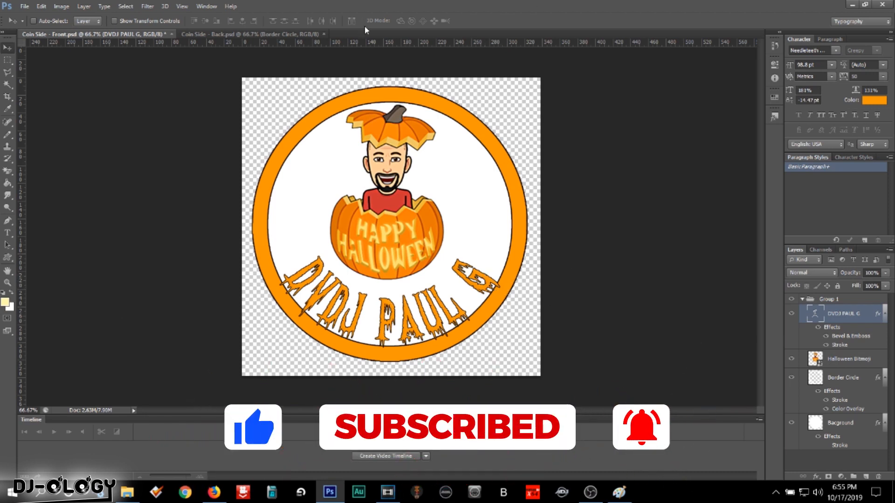
pyautogui.click(8, 171)
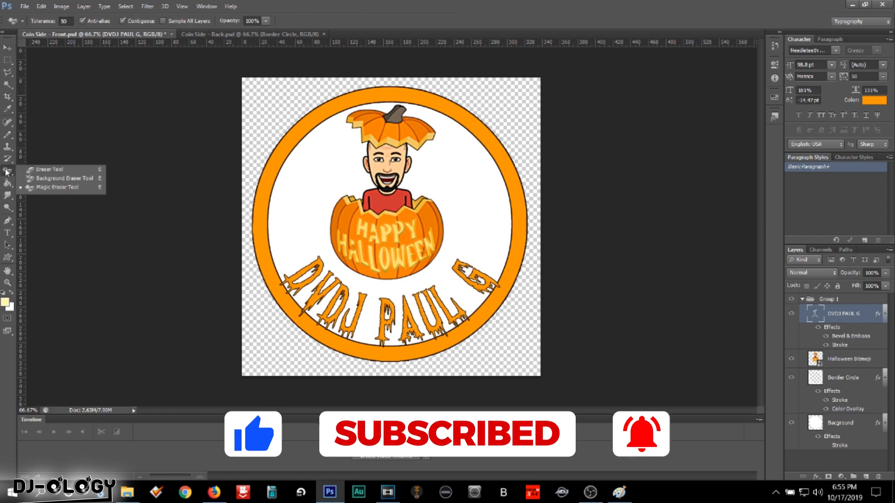
pyautogui.click(20, 170)
pyautogui.click(519, 76)
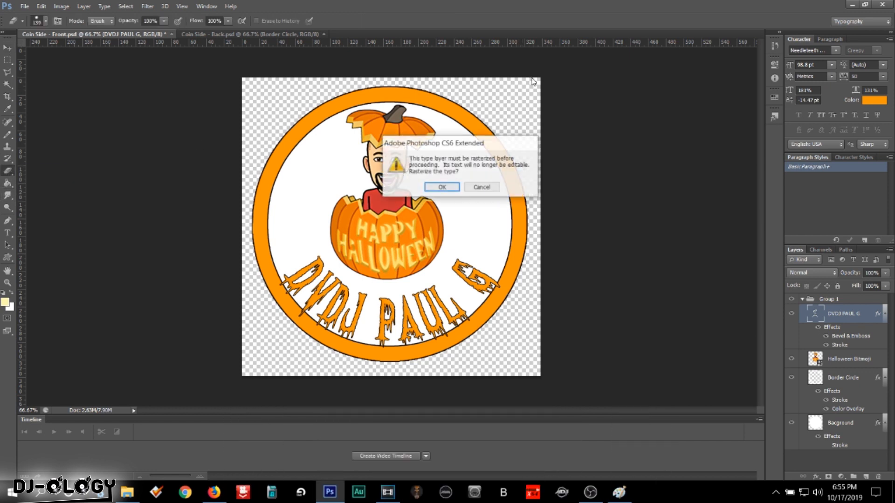
pyautogui.click(483, 187)
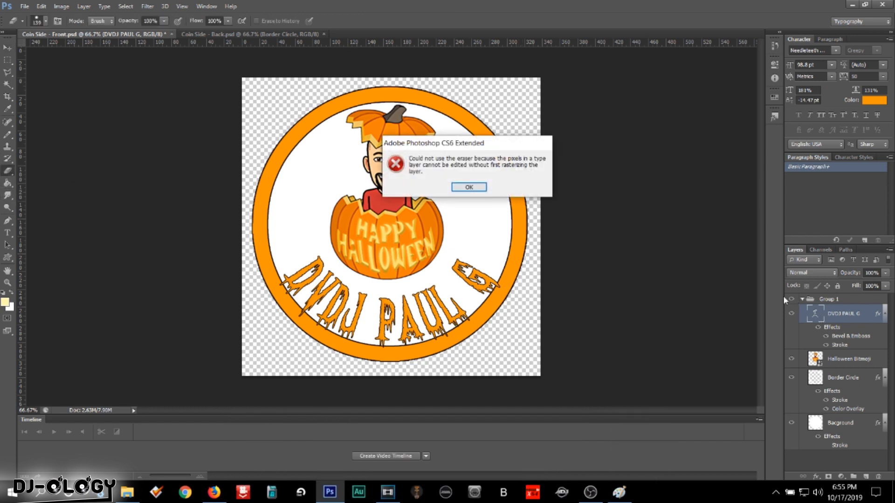
pyautogui.press('Return')
# - Collapse Group 1 and duplicate it within Coin Side - Front
pyautogui.click(843, 378)
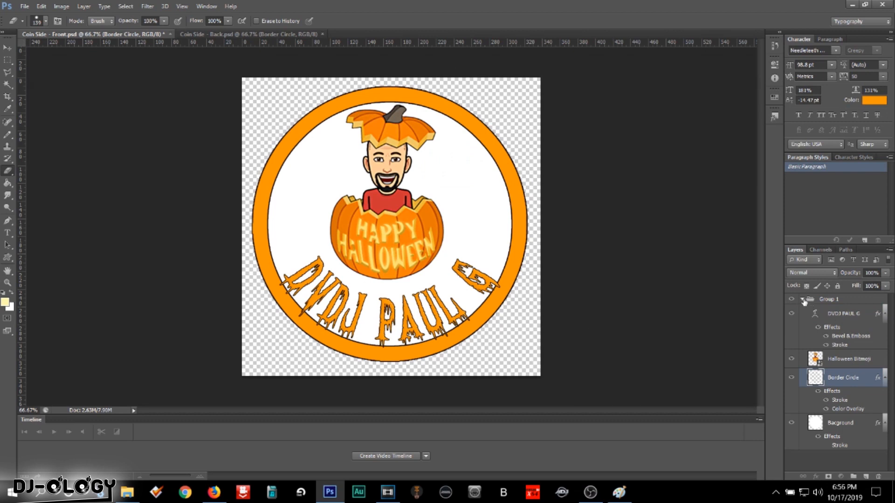
pyautogui.click(803, 300)
pyautogui.rightClick(820, 299)
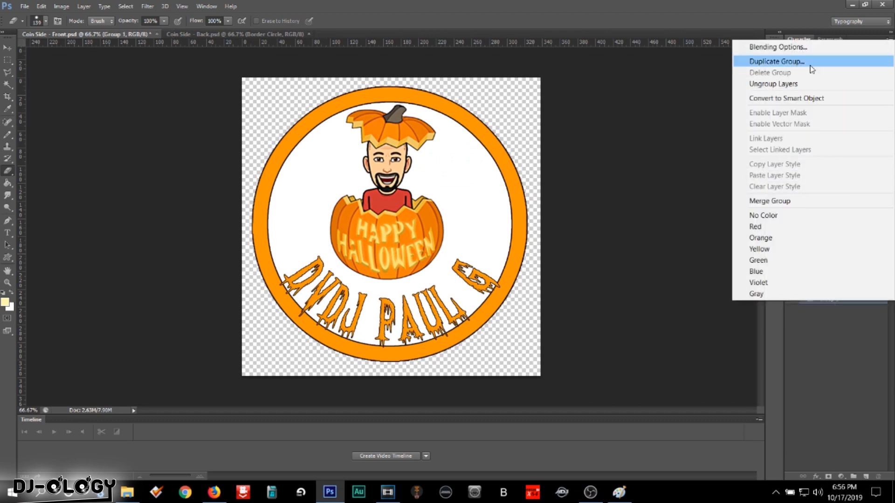
pyautogui.click(811, 68)
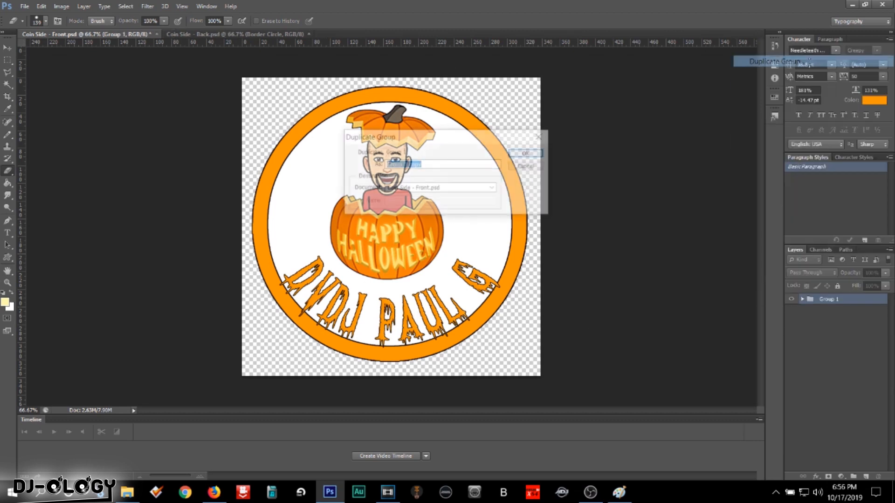
pyautogui.click(523, 151)
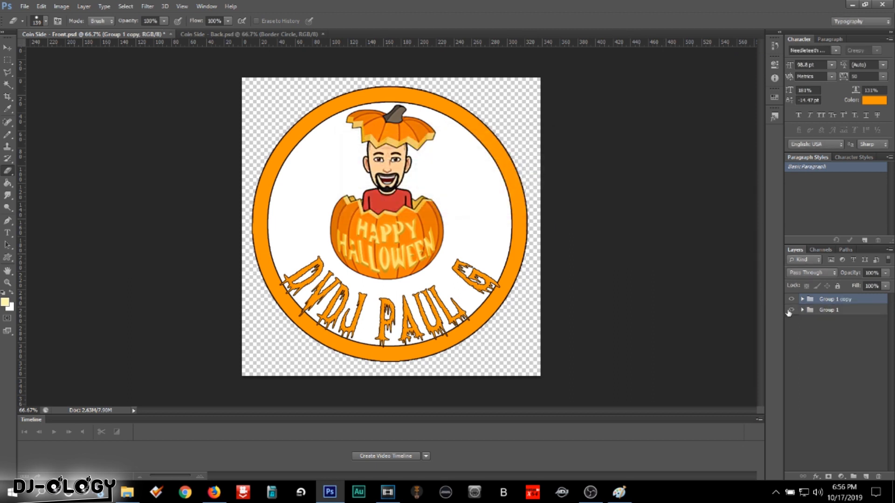
# - Rename the group copy to "Coin Side Front" and merge it into a single layer, with the original Group 1 hidden
pyautogui.doubleClick(838, 302)
pyautogui.write('Con')
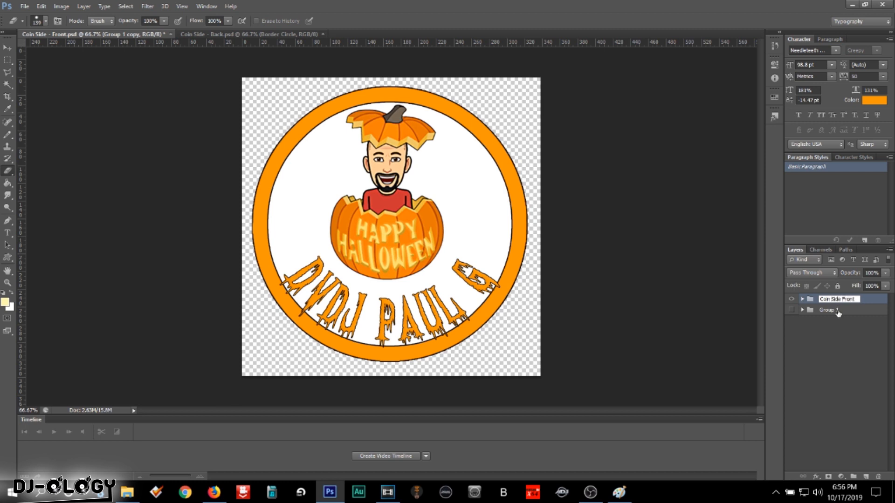
pyautogui.press('Return')
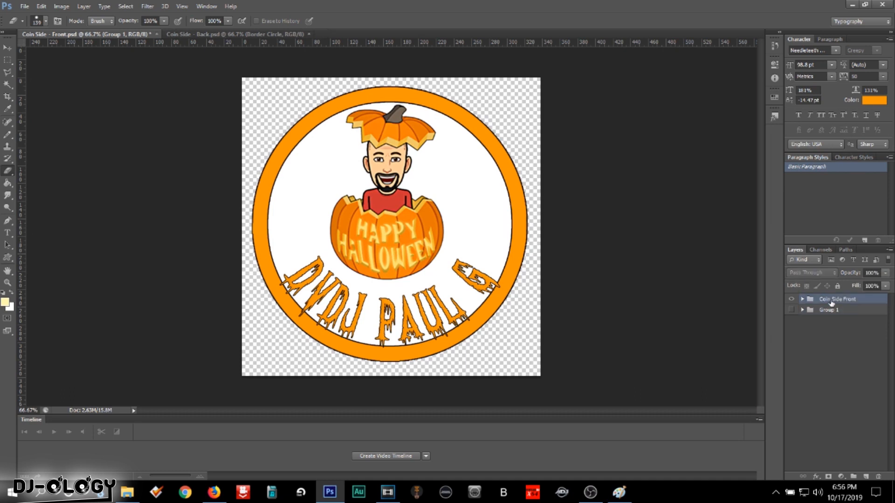
pyautogui.rightClick(832, 300)
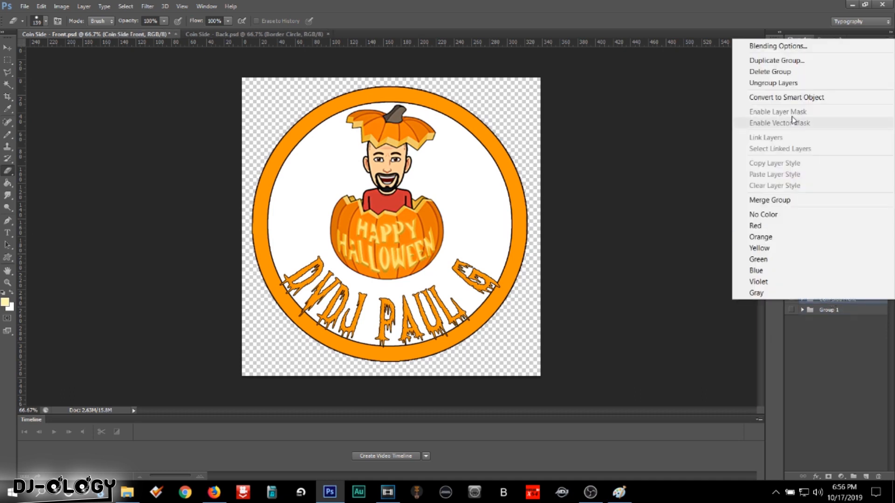
pyautogui.click(793, 200)
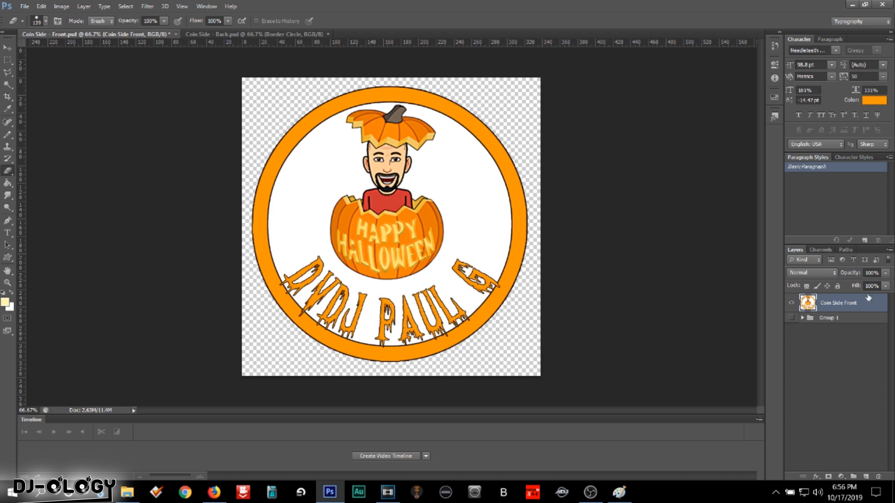
# - Copy the layer style of the front coin's Border Circle and paste it onto the Border Circle in Coin Side - Back
pyautogui.press('v')
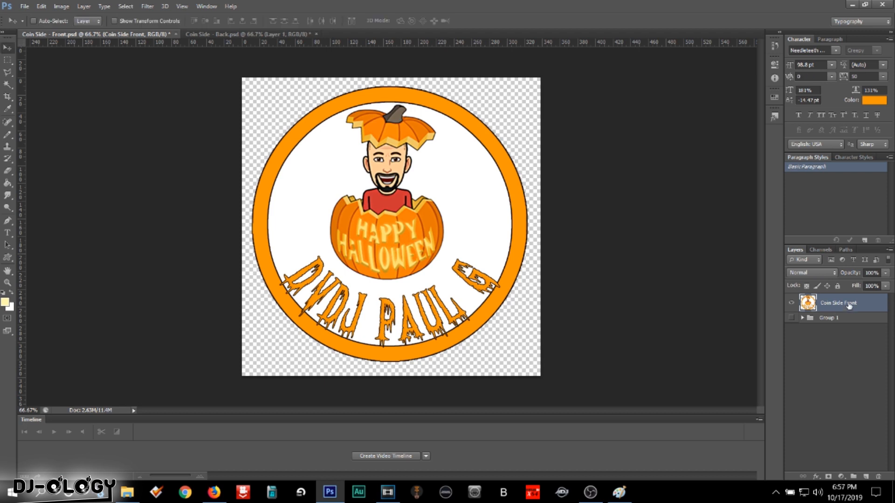
pyautogui.click(802, 319)
pyautogui.rightClick(844, 401)
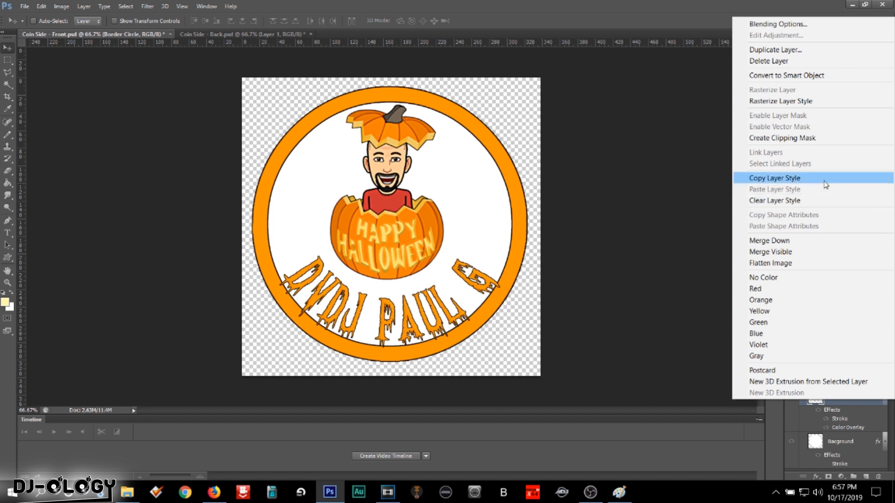
pyautogui.click(820, 178)
pyautogui.click(298, 32)
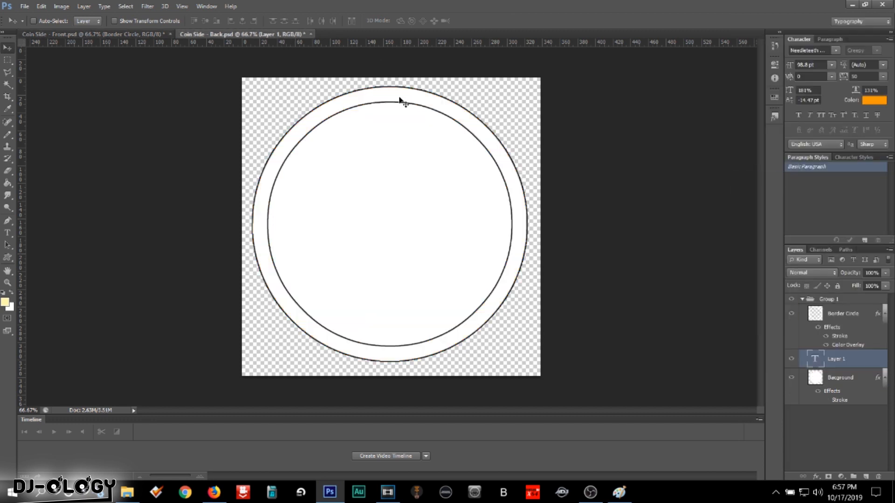
pyautogui.rightClick(840, 319)
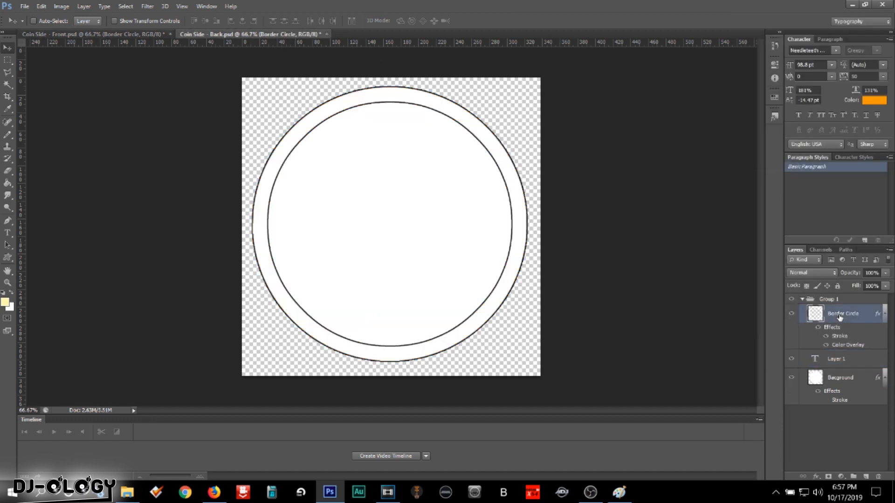
pyautogui.click(801, 277)
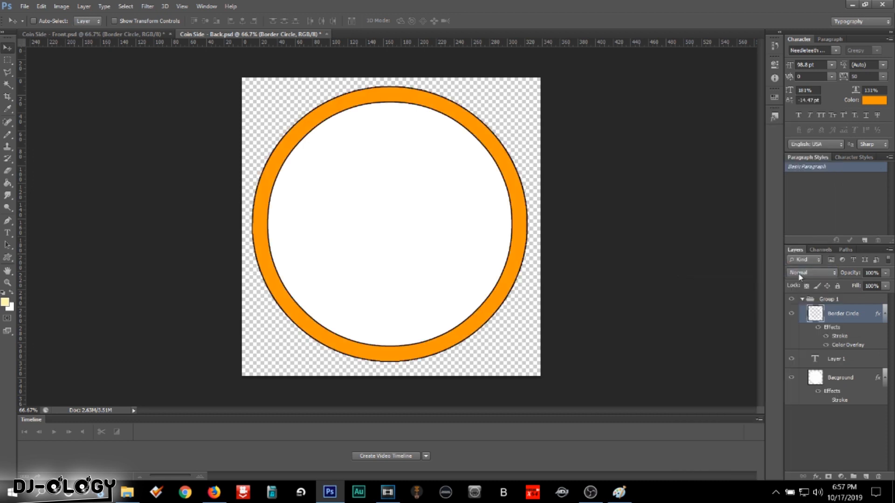
# - Place the DJOLOGY_Logo image in Coin Side - Back, scaled to about 51% and positioned inside the orange ring
pyautogui.click(128, 492)
pyautogui.moveTo(128, 112); pyautogui.dragTo(345, 191)
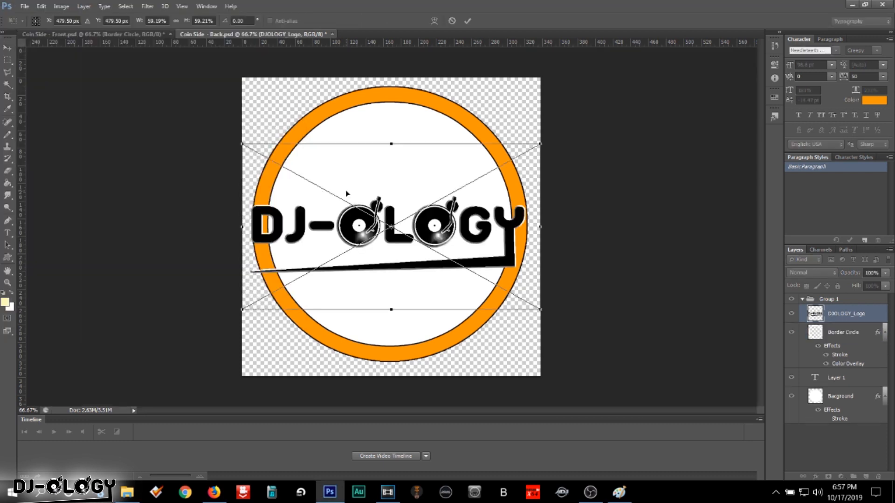
pyautogui.moveTo(541, 142); pyautogui.dragTo(481, 177)
pyautogui.moveTo(432, 252); pyautogui.dragTo(455, 220)
pyautogui.moveTo(503, 276); pyautogui.dragTo(521, 287)
pyautogui.click(5, 48)
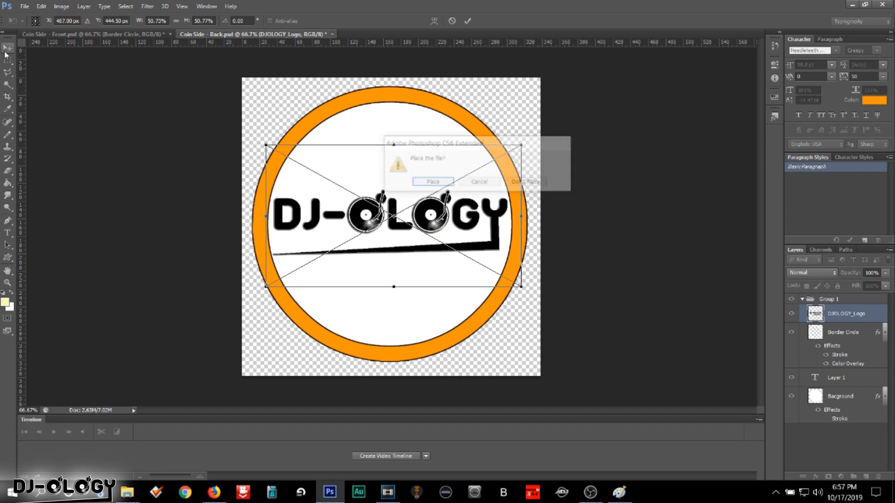
pyautogui.click(434, 181)
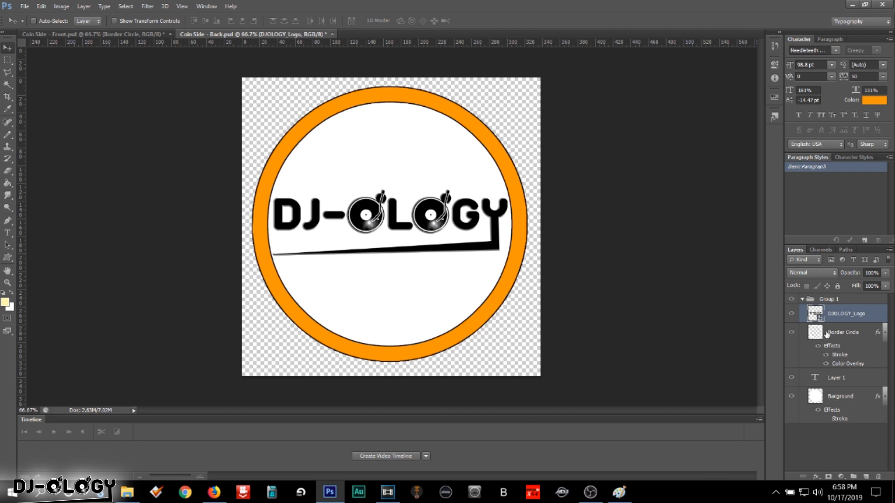
# - Move the Border Circle layer above DJOLOGY_Logo and delete the empty text layer Layer 1
pyautogui.moveTo(826, 334); pyautogui.dragTo(820, 309)
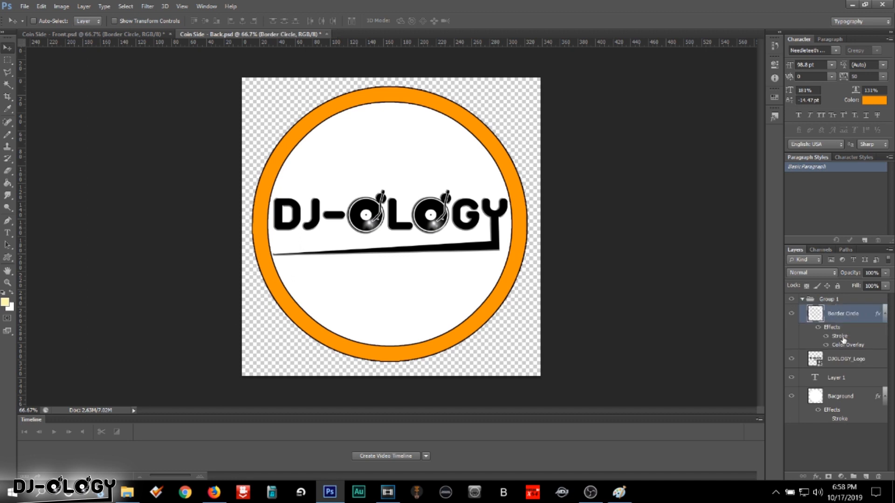
pyautogui.click(842, 360)
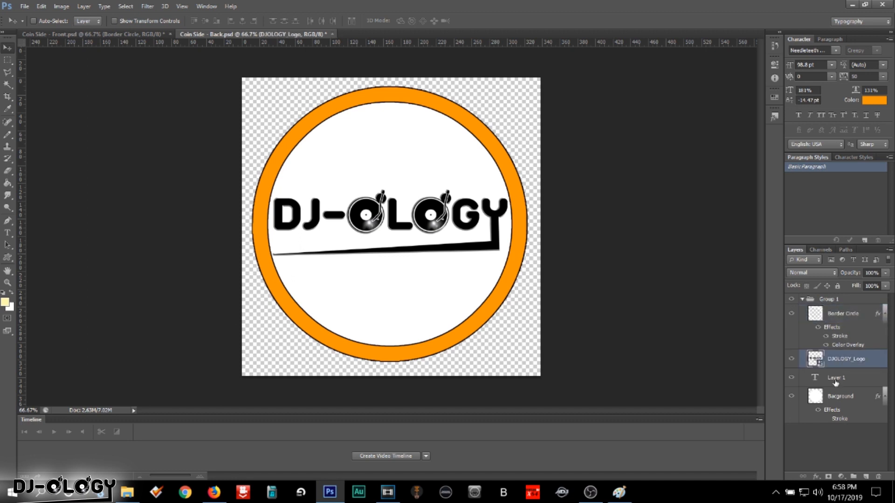
pyautogui.click(825, 377)
pyautogui.rightClick(825, 377)
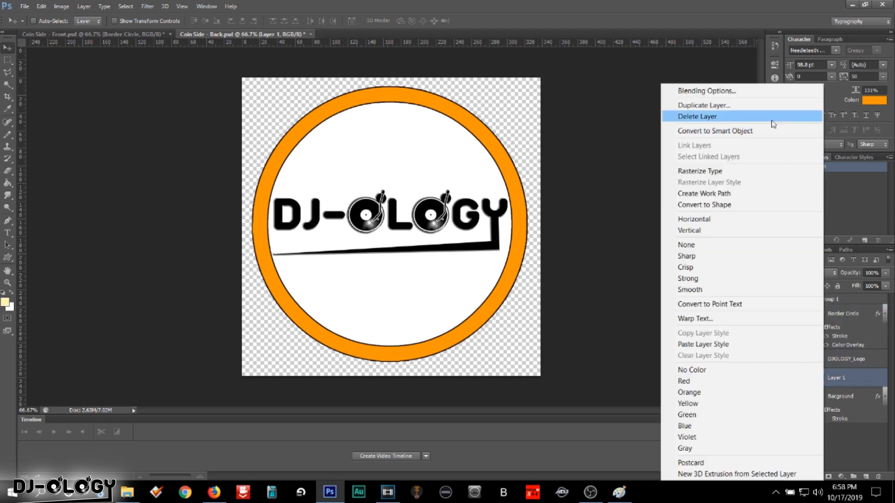
pyautogui.click(772, 116)
pyautogui.click(428, 182)
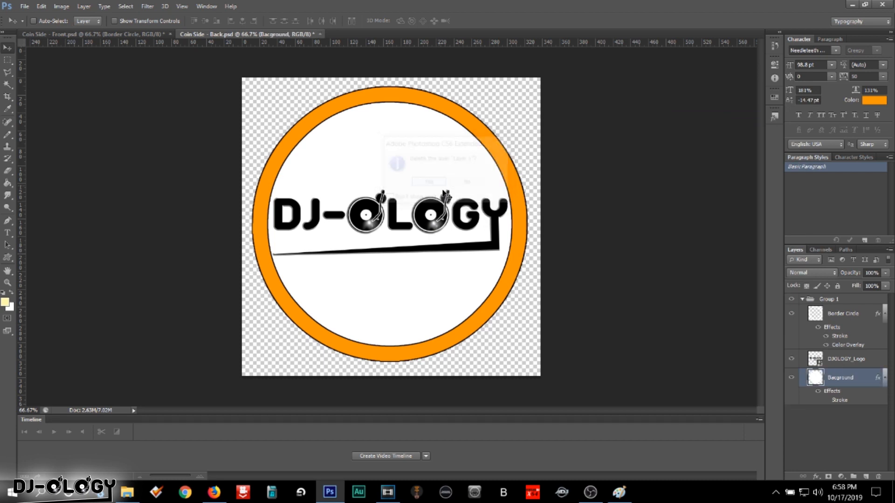
# - Flip the DJOLOGY_Logo layer horizontally so it reads mirrored on the back of the coin
pyautogui.click(842, 361)
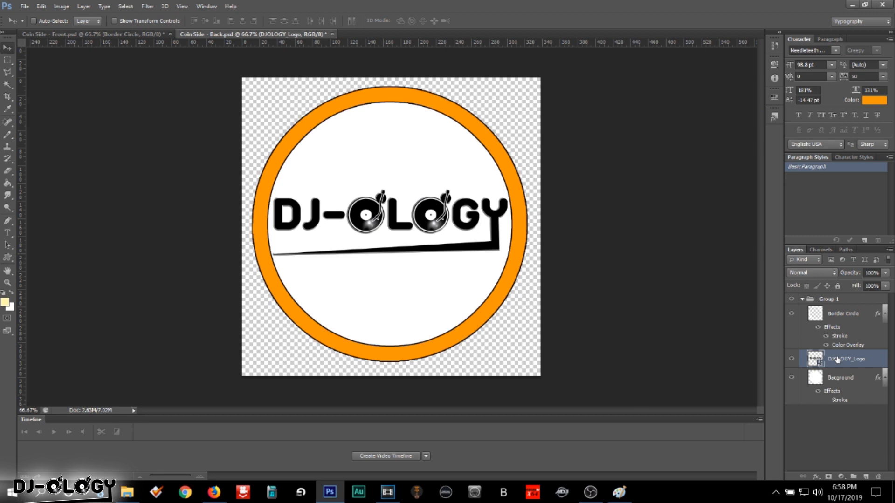
pyautogui.click(41, 6)
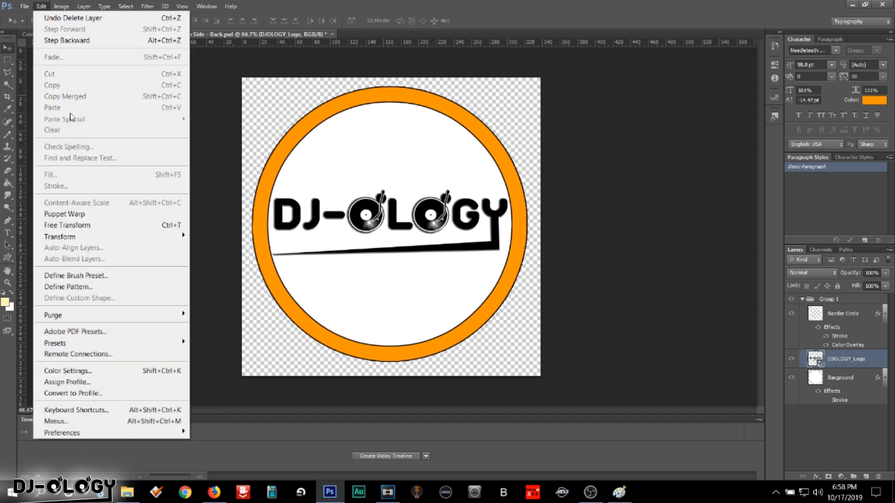
pyautogui.moveTo(120, 237)
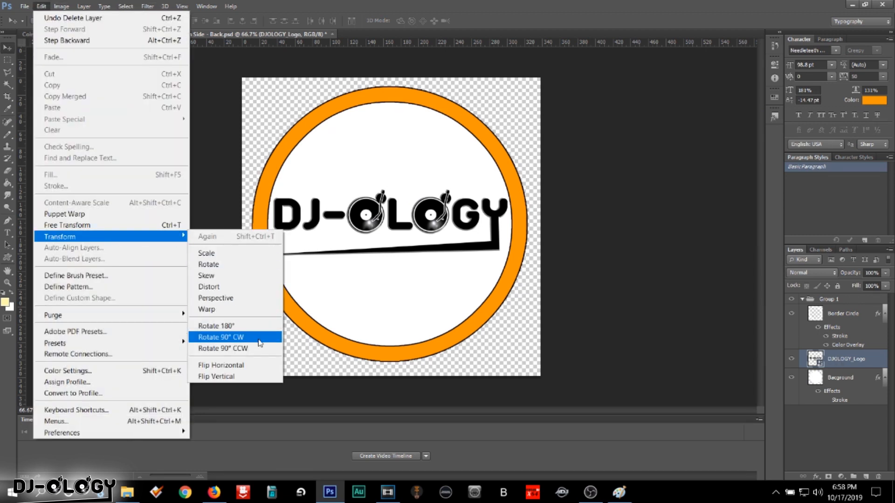
pyautogui.click(261, 367)
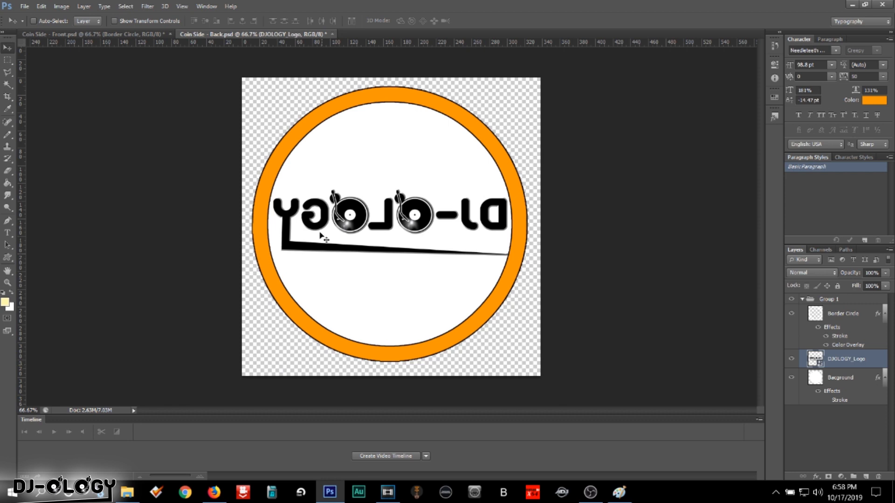
# - Save Coin Side - Back and Coin Side - Front, and close the Coin Side - Back document
pyautogui.hotkey('ctrl', 's')
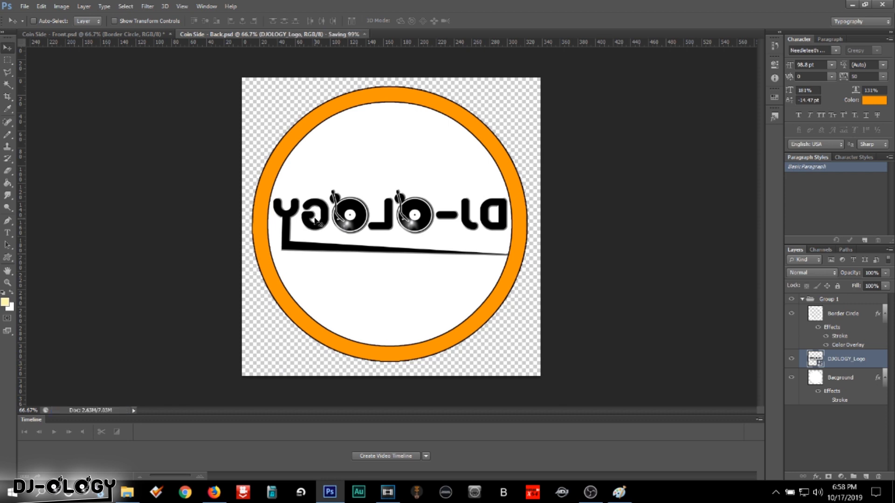
pyautogui.click(148, 34)
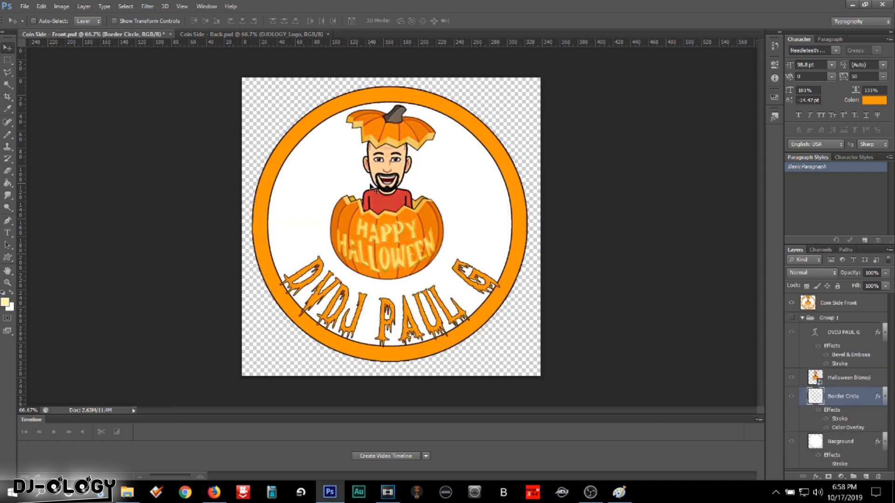
pyautogui.hotkey('ctrl', 's')
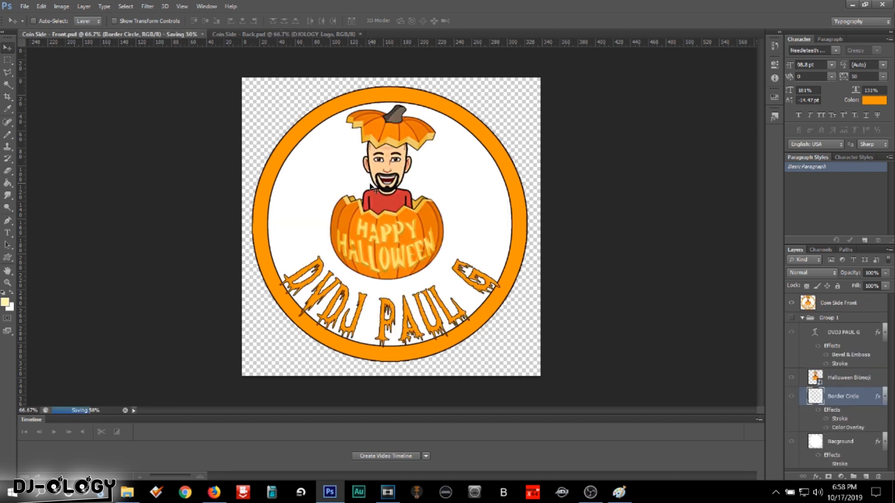
pyautogui.click(360, 35)
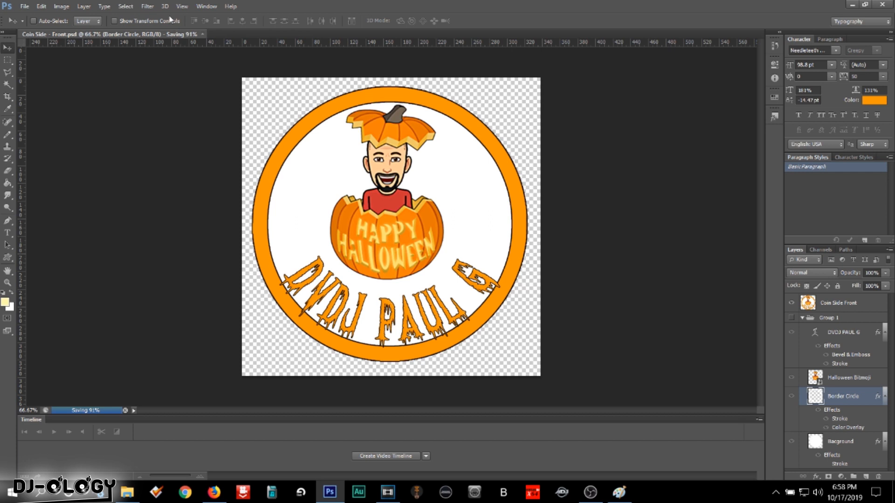
# - Collapse Group 1 and create a new 3D extrusion from the merged Coin Side Front layer
pyautogui.click(166, 6)
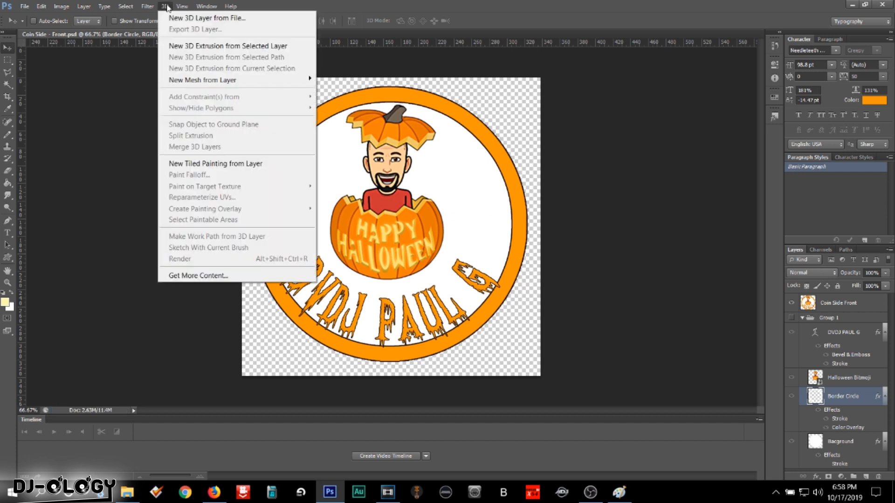
pyautogui.click(849, 318)
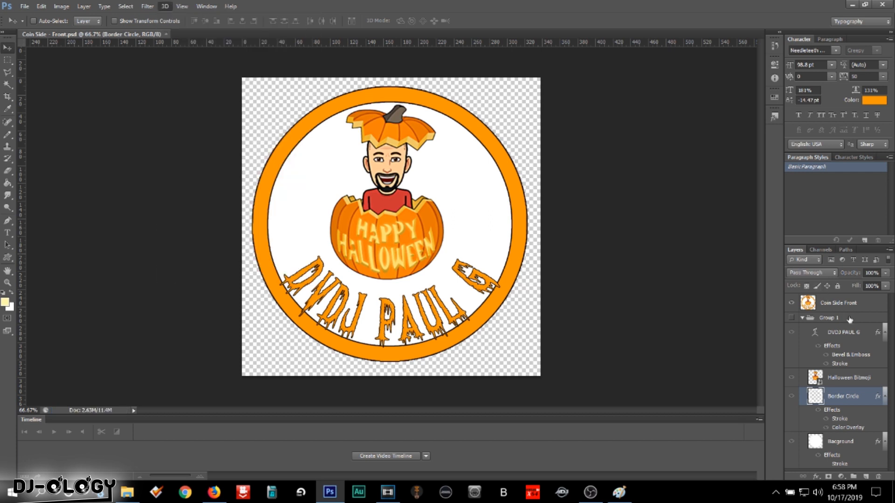
pyautogui.click(848, 318)
pyautogui.click(802, 318)
pyautogui.click(831, 306)
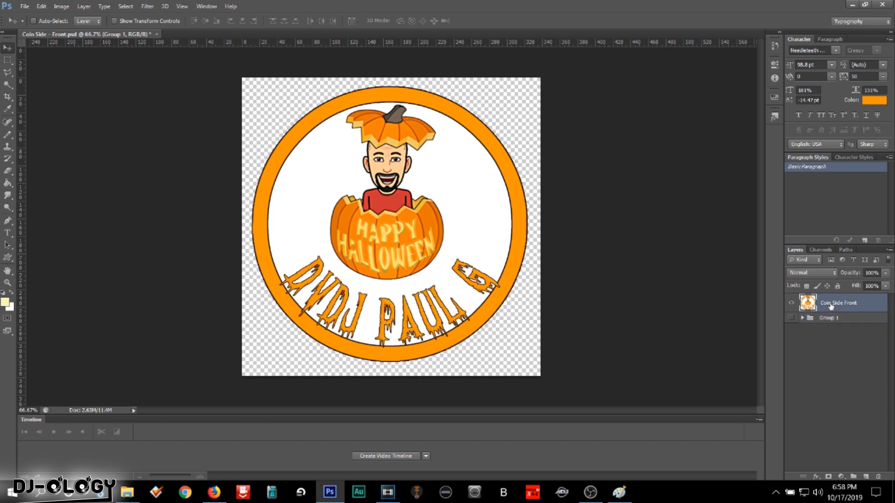
pyautogui.click(165, 7)
pyautogui.click(188, 46)
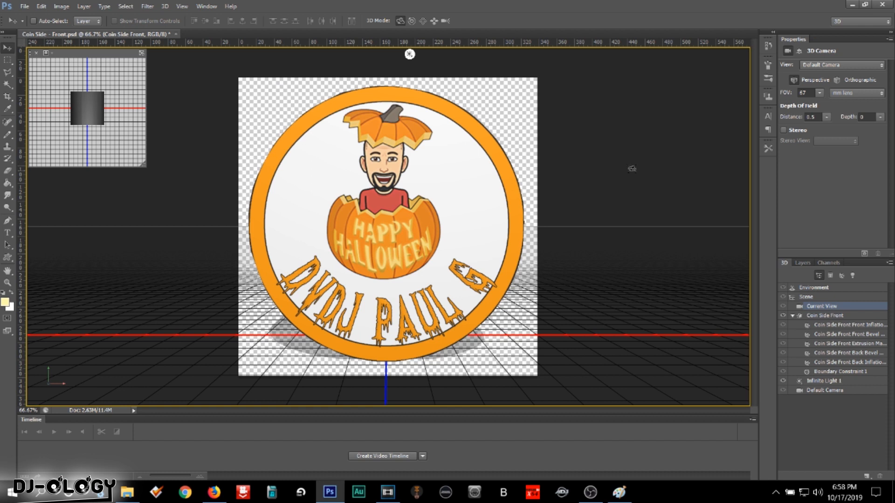
# - Set the extrusion depth of the Coin Side Front mesh to 40
pyautogui.click(828, 317)
pyautogui.click(876, 143)
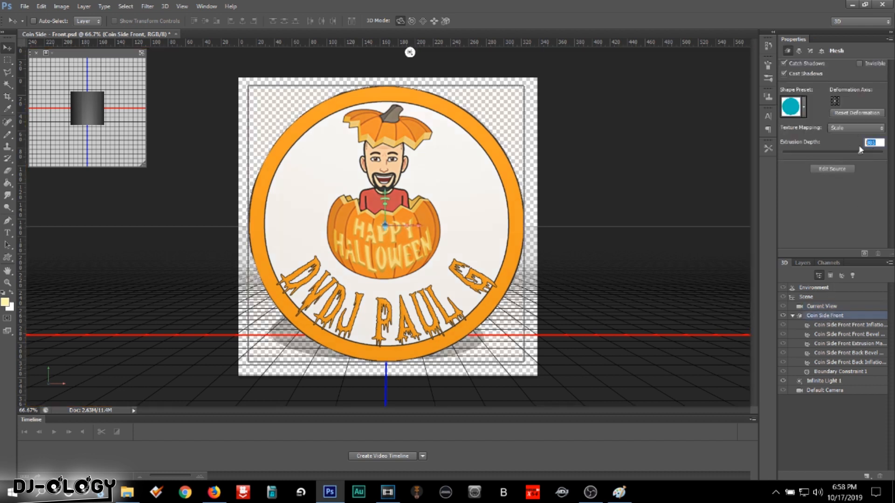
pyautogui.write('40')
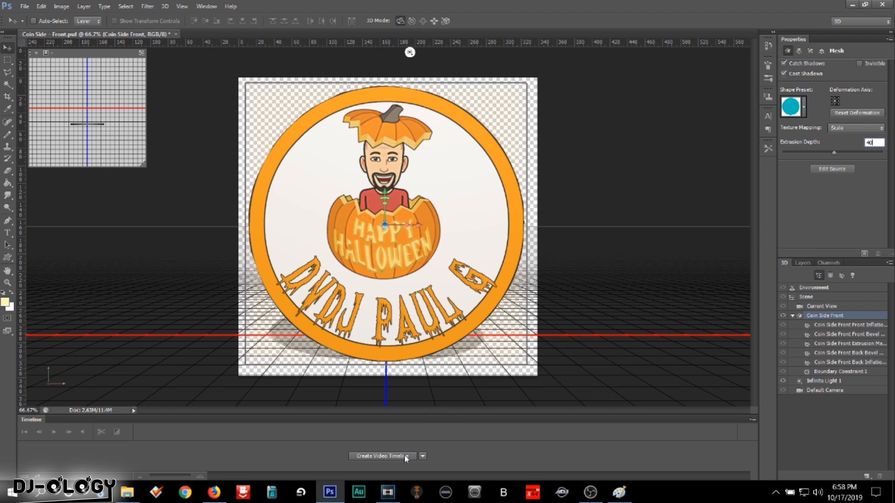
# - Create a video timeline, enlarge its area and expand the 3D Meshes properties of Coin Side Front
pyautogui.click(382, 456)
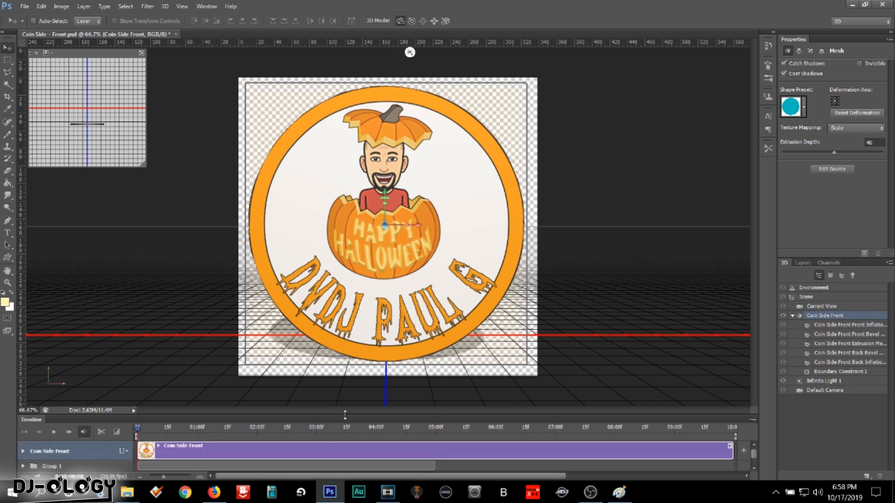
pyautogui.moveTo(344, 415); pyautogui.dragTo(344, 345)
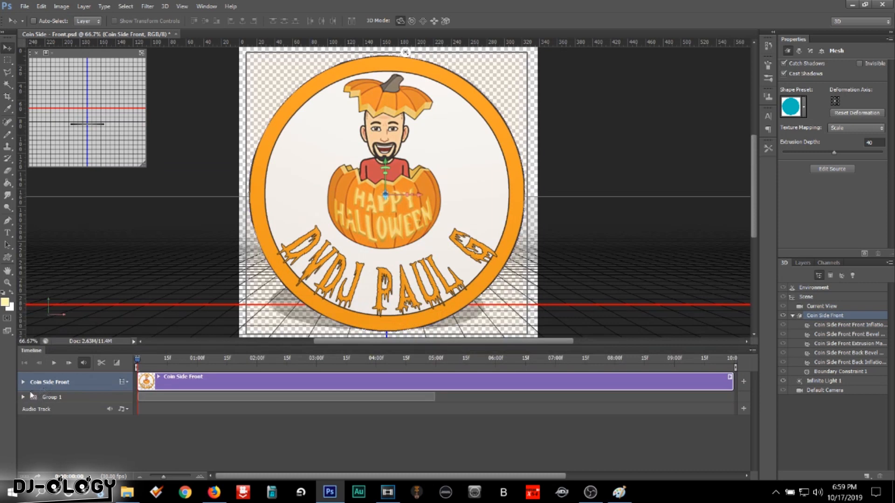
pyautogui.click(22, 382)
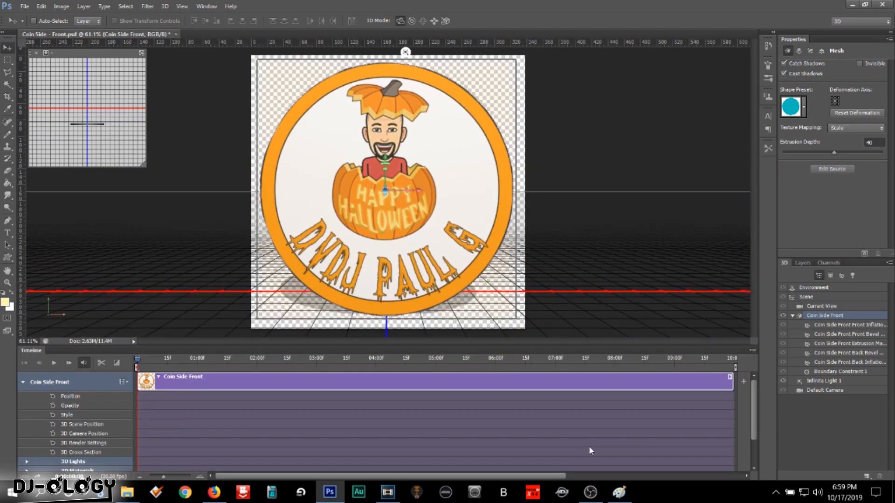
pyautogui.moveTo(753, 400); pyautogui.dragTo(756, 439)
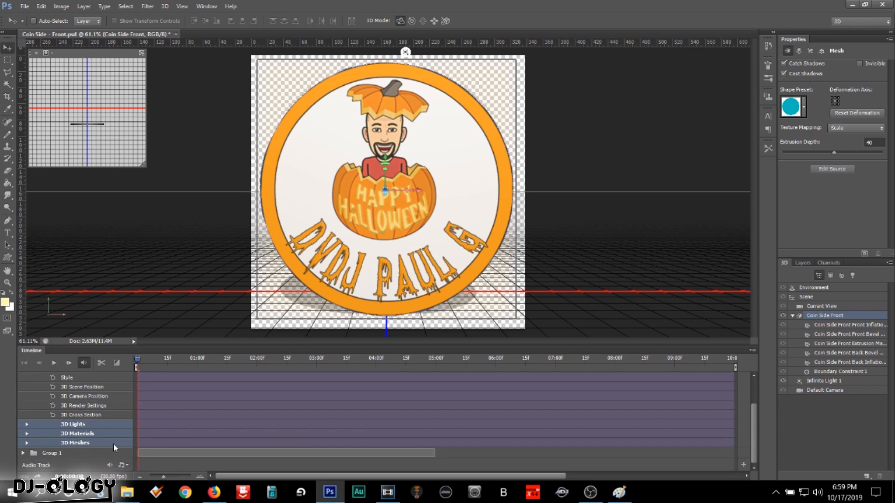
pyautogui.click(26, 442)
# - Enable keyframing for the Coin Side Front mesh at the timeline's start and add a keyframe at its end near 10:00f
pyautogui.click(56, 452)
pyautogui.moveTo(573, 391); pyautogui.dragTo(754, 390)
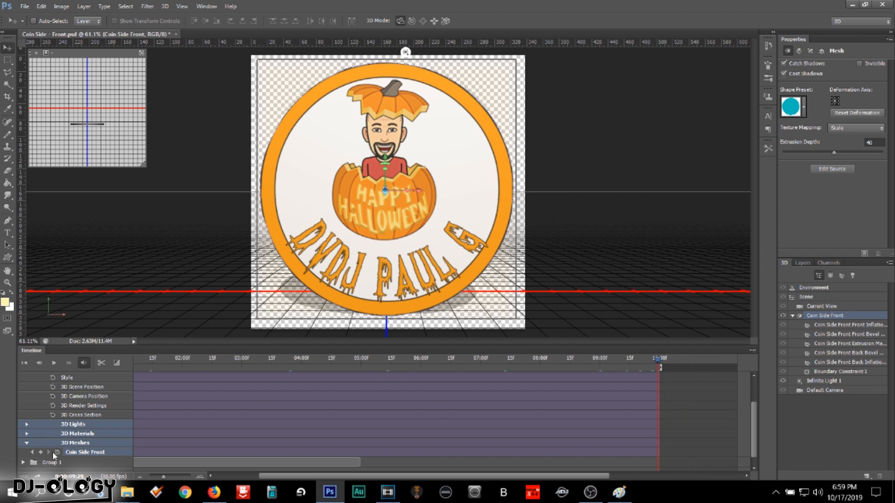
pyautogui.click(41, 450)
# - Keyframe the coin rotated to its reverse side at 05:00f, and roll it slightly to adjust its edge-on tilt at 02:15f
pyautogui.moveTo(353, 366); pyautogui.dragTo(361, 367)
pyautogui.moveTo(615, 202); pyautogui.dragTo(342, 200)
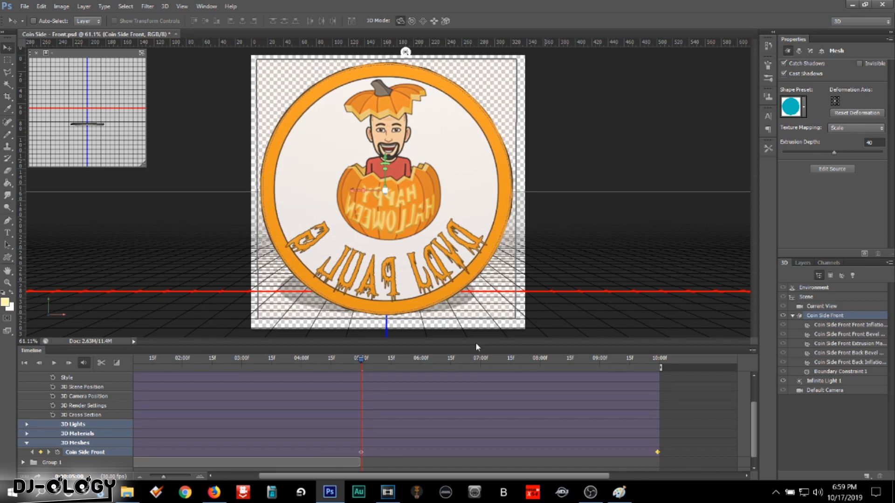
pyautogui.moveTo(360, 358); pyautogui.dragTo(212, 373)
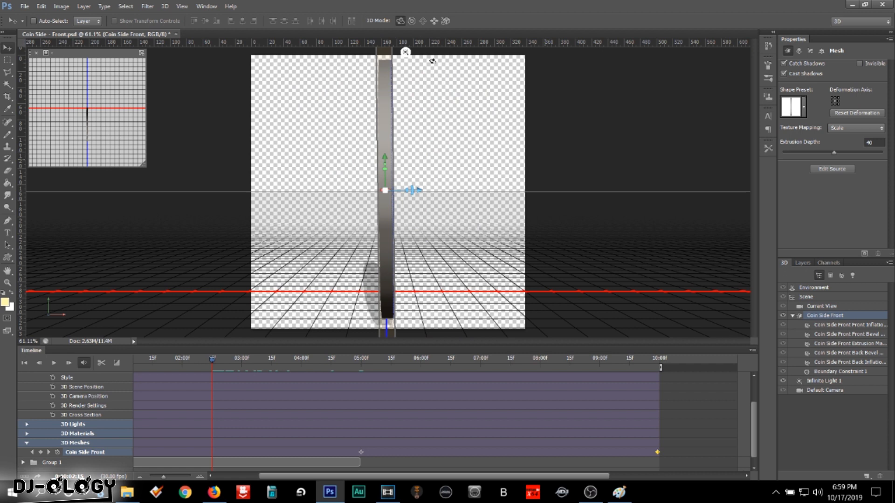
pyautogui.moveTo(344, 54); pyautogui.dragTo(347, 54)
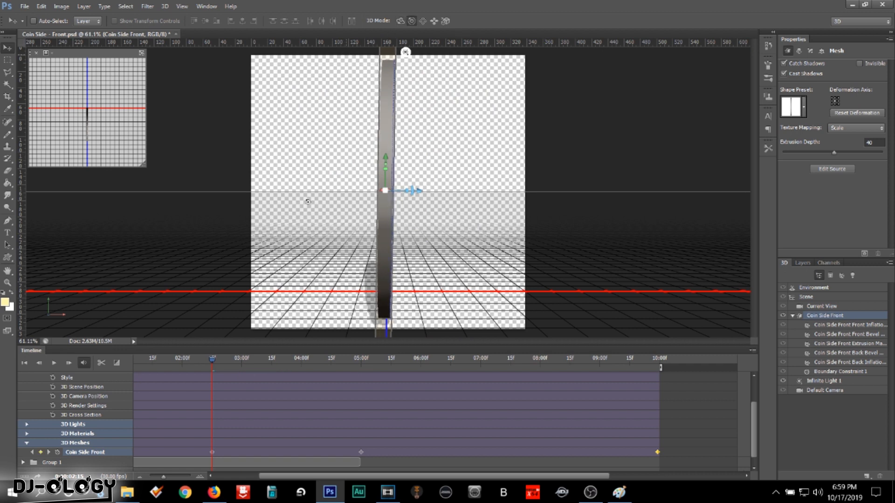
pyautogui.scroll(-1, 229, 382)
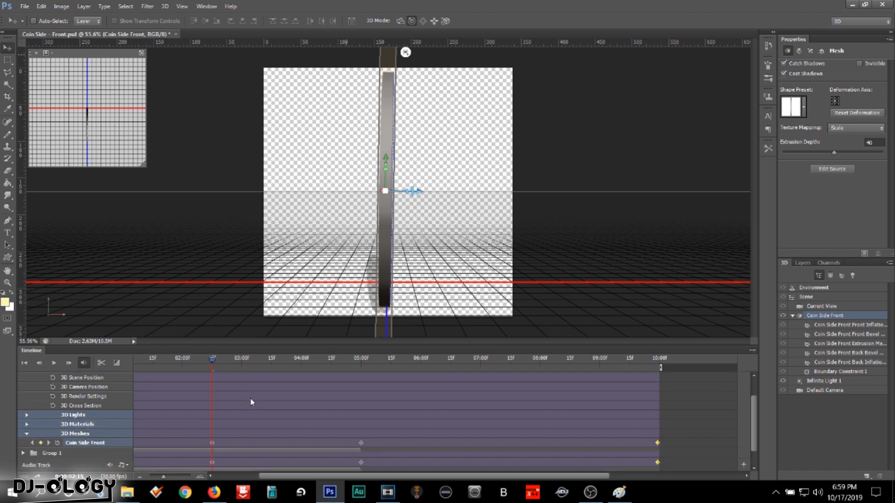
# - At 05:00f, replace the diffuse texture of Coin Side Front's back inflation material with the DJ-OLOGY coin side image
pyautogui.moveTo(216, 362); pyautogui.dragTo(435, 398)
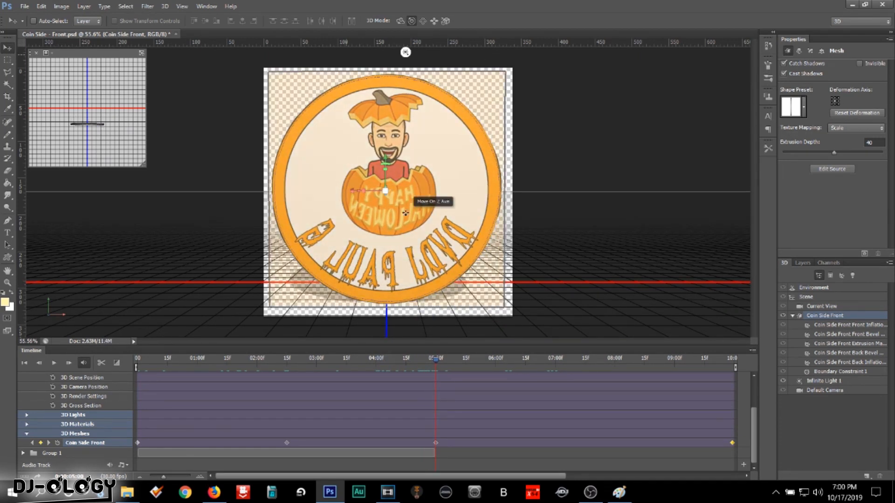
pyautogui.click(860, 363)
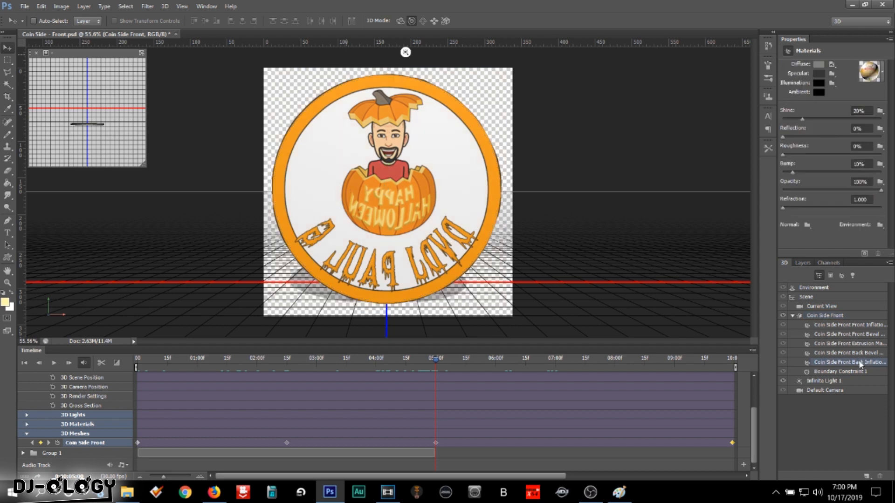
pyautogui.click(831, 65)
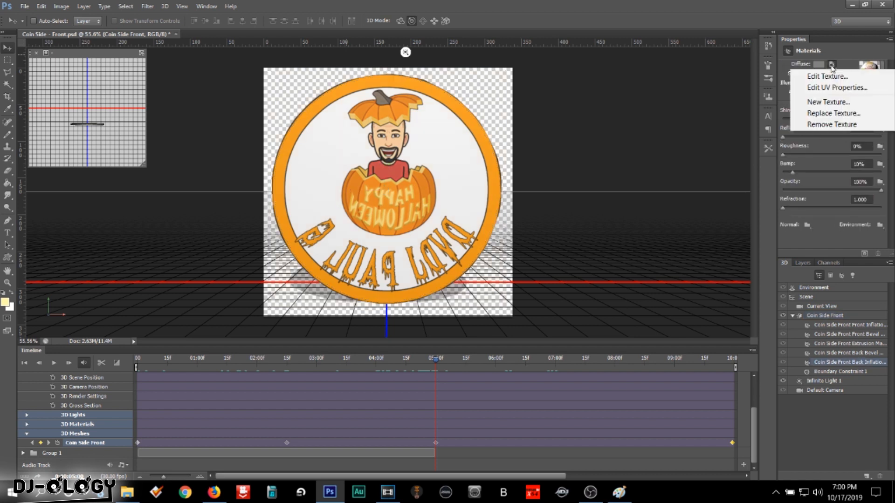
pyautogui.click(831, 113)
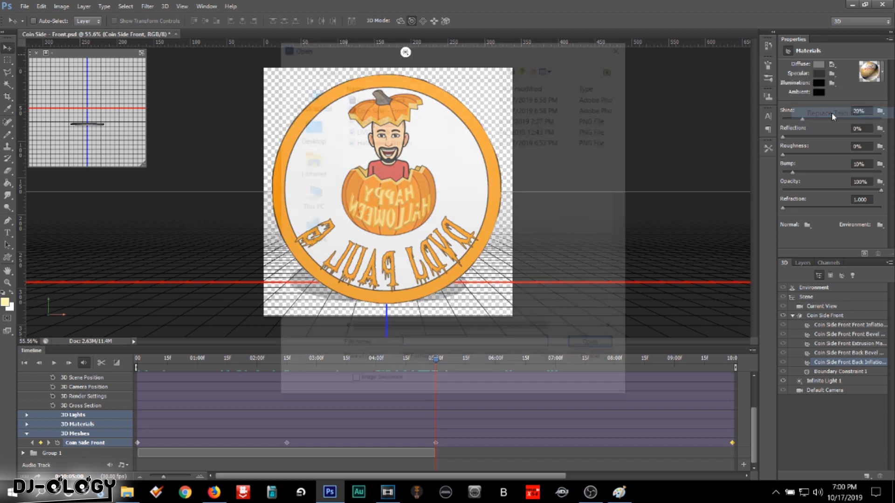
pyautogui.click(394, 96)
pyautogui.click(611, 347)
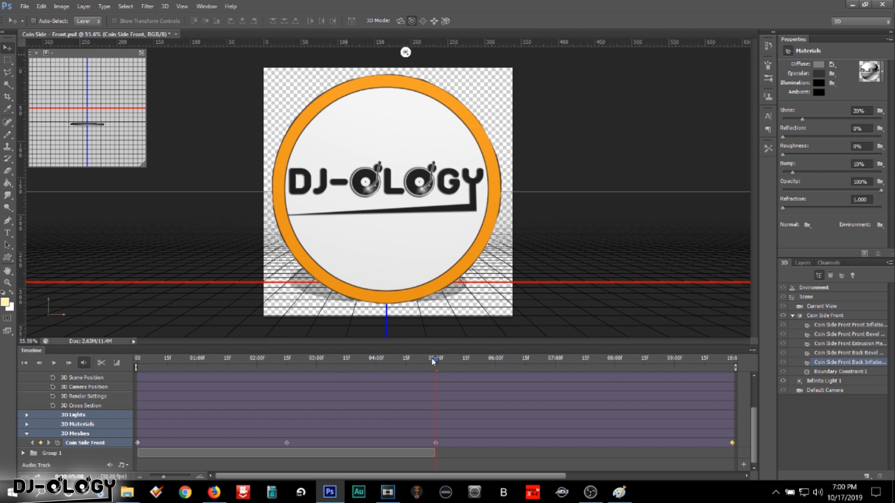
# - Preview the coin's spin from front to reverse across the timeline, and park the playhead at 07:16
pyautogui.moveTo(437, 361); pyautogui.dragTo(221, 358)
pyautogui.press('space')
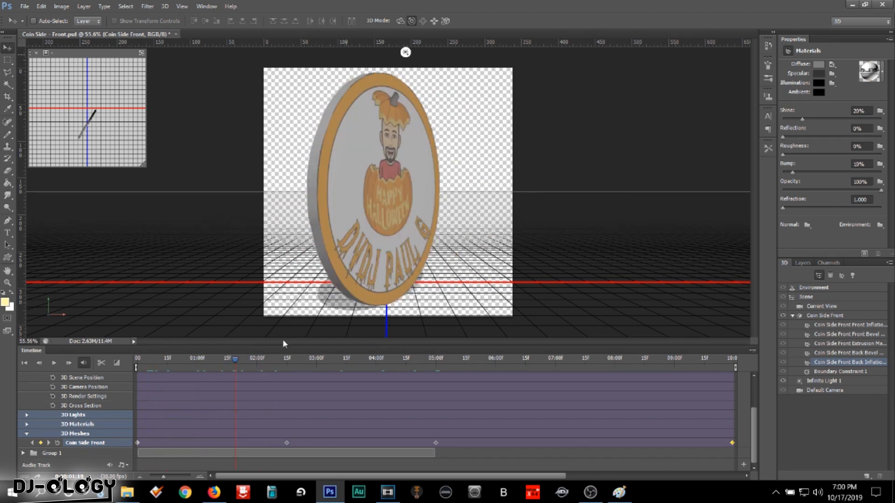
pyautogui.moveTo(349, 359); pyautogui.dragTo(435, 357)
pyautogui.click(501, 359)
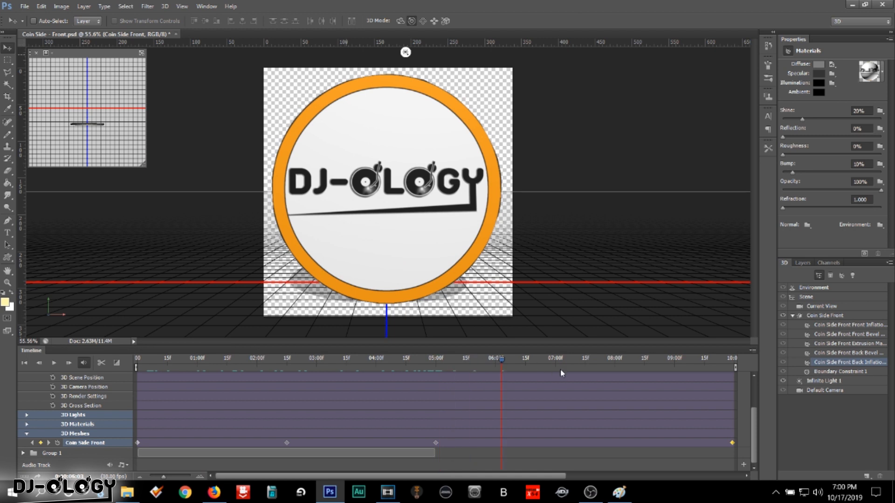
pyautogui.moveTo(574, 373); pyautogui.dragTo(602, 373)
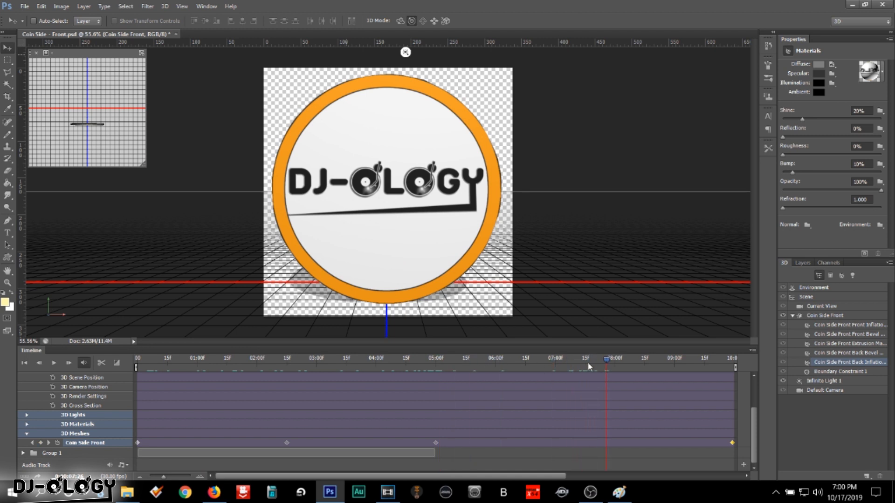
pyautogui.moveTo(609, 359); pyautogui.dragTo(607, 361)
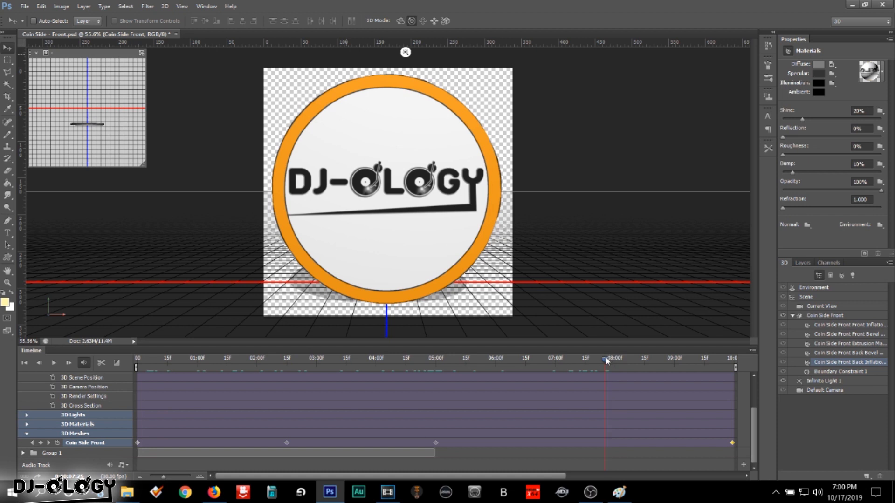
pyautogui.moveTo(712, 372); pyautogui.dragTo(740, 372)
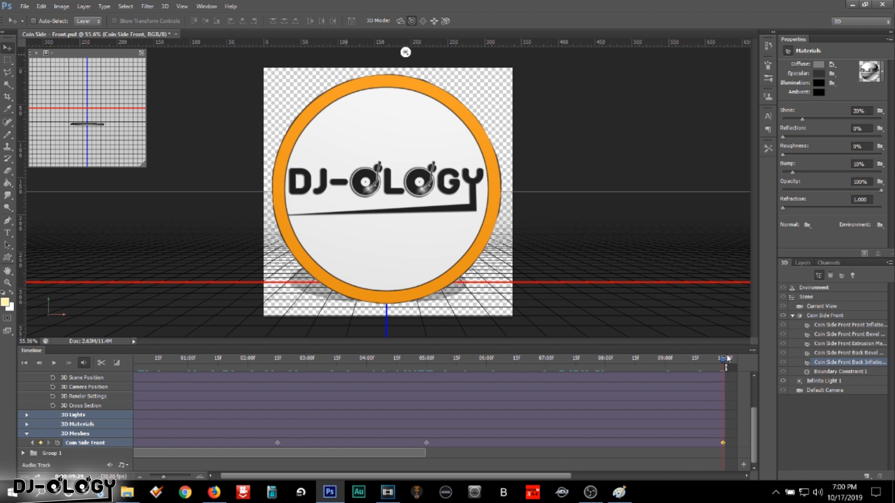
pyautogui.moveTo(538, 366); pyautogui.dragTo(720, 391)
pyautogui.click(609, 189)
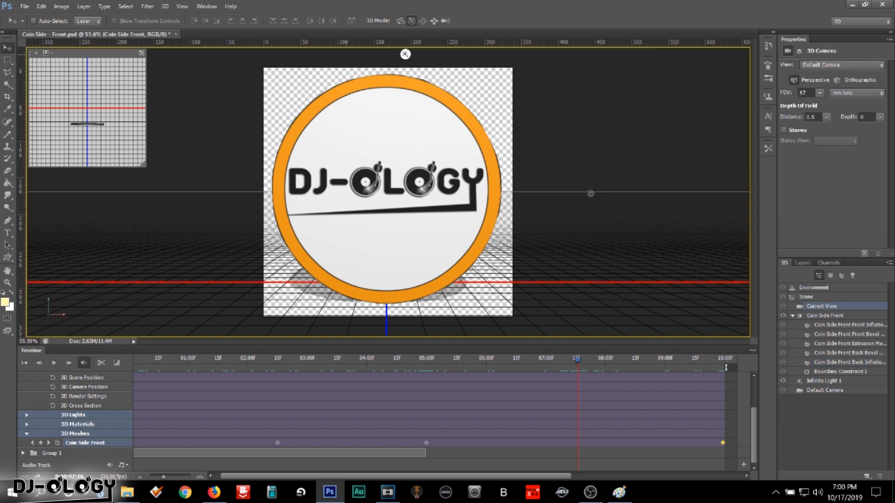
pyautogui.click(400, 21)
pyautogui.moveTo(565, 214)
pyautogui.mouseDown()
pyautogui.moveTo(545, 209)
pyautogui.moveTo(566, 208)
pyautogui.mouseUp()
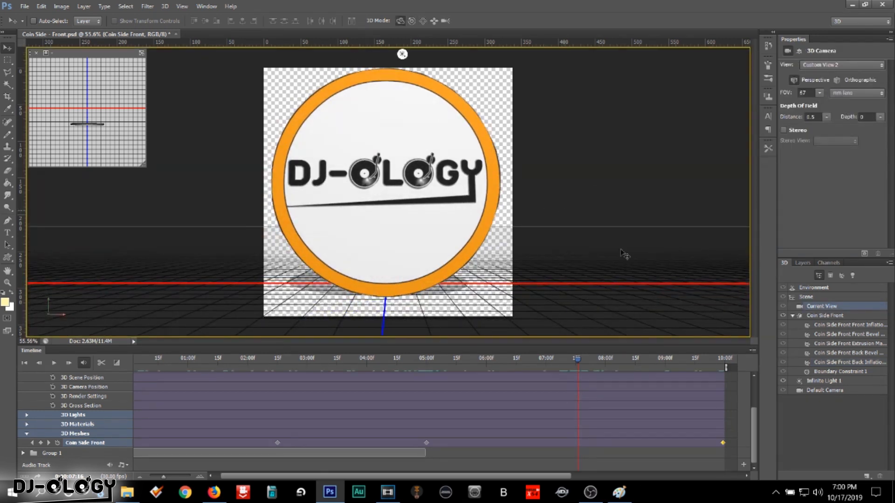
pyautogui.hotkey('ctrl', 'z')
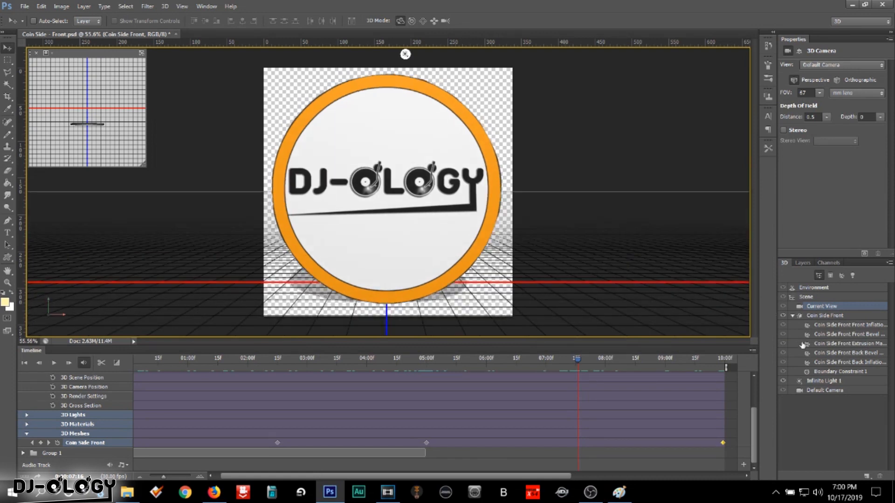
# - Keyframe the Coin Side Front mesh rotated edge-on at 07:16, with its front facing the opposite way from the first edge-on keyframe
pyautogui.click(828, 317)
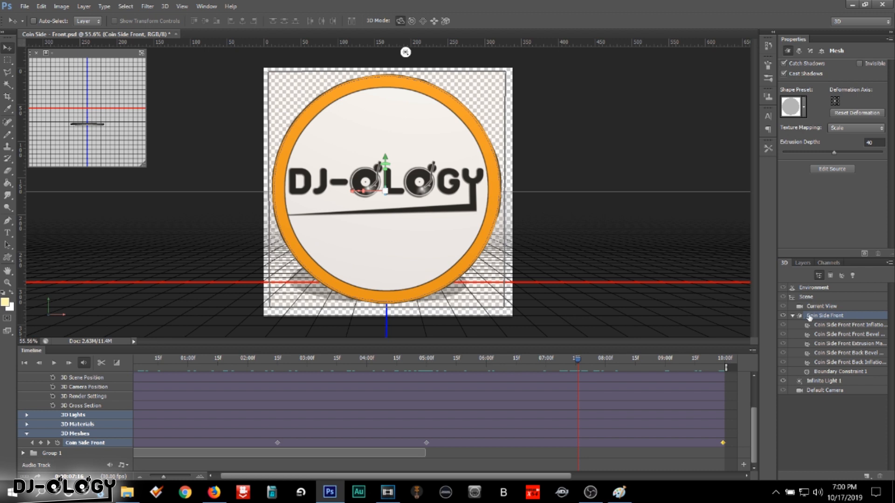
pyautogui.moveTo(557, 217); pyautogui.dragTo(427, 223)
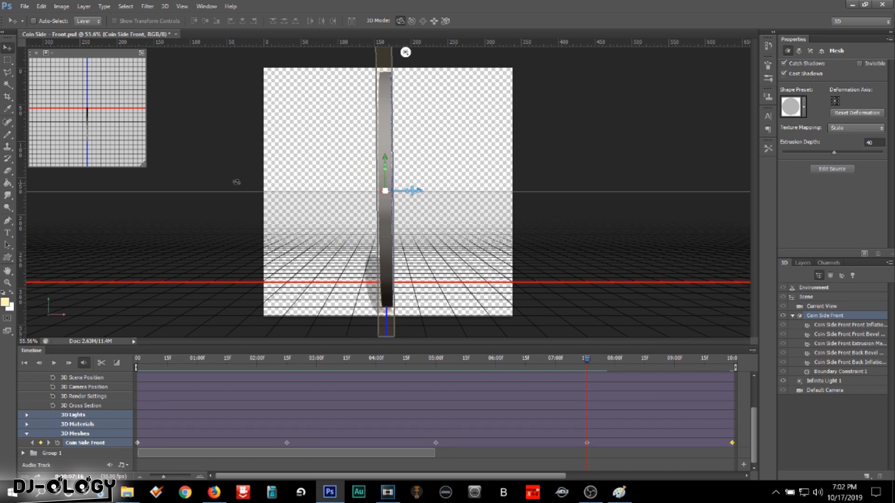
pyautogui.moveTo(236, 182); pyautogui.dragTo(485, 180)
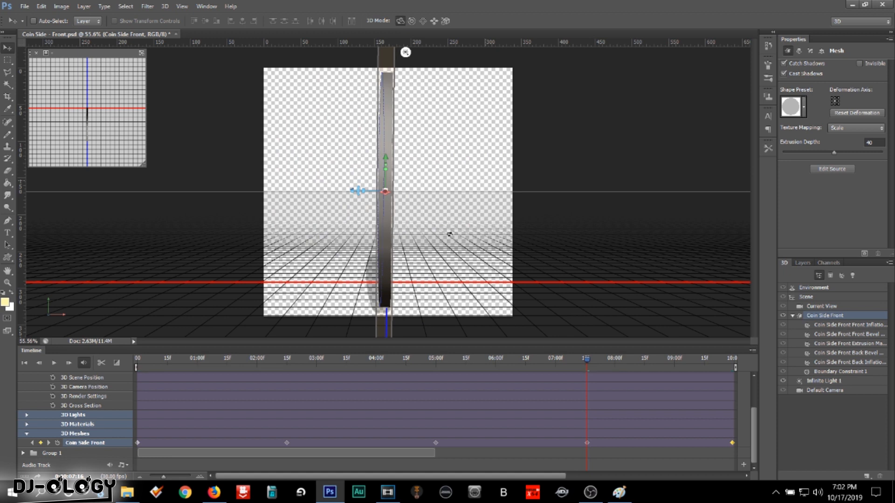
# - Return to the start of the timeline and play the complete coin rotation
pyautogui.moveTo(587, 360); pyautogui.dragTo(459, 372)
pyautogui.moveTo(567, 384); pyautogui.dragTo(0, 374)
pyautogui.press('space')
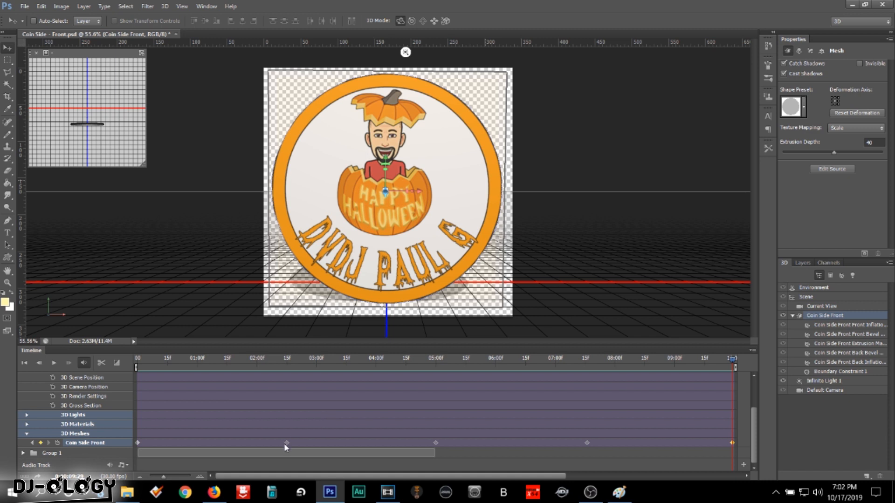
# - Shift the first edge-on keyframe to about 01:00f and the reverse-side keyframe to about 02:00f
pyautogui.moveTo(287, 443); pyautogui.dragTo(206, 446)
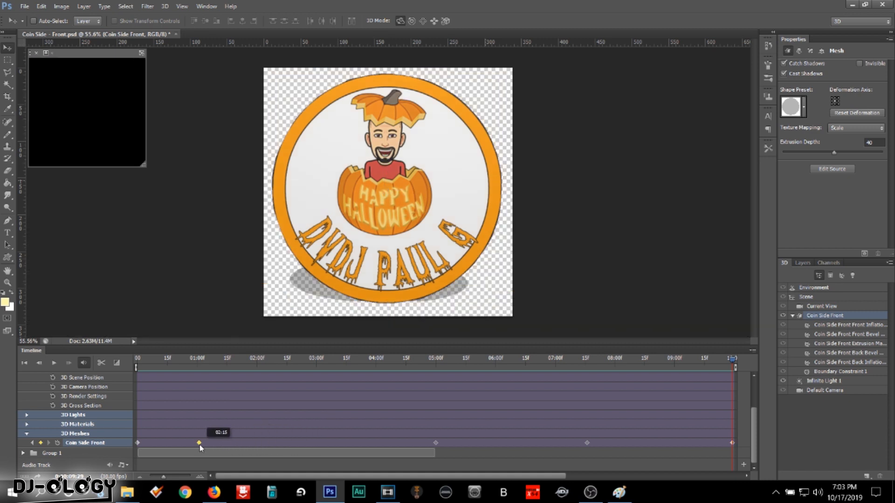
pyautogui.moveTo(436, 442); pyautogui.dragTo(283, 443)
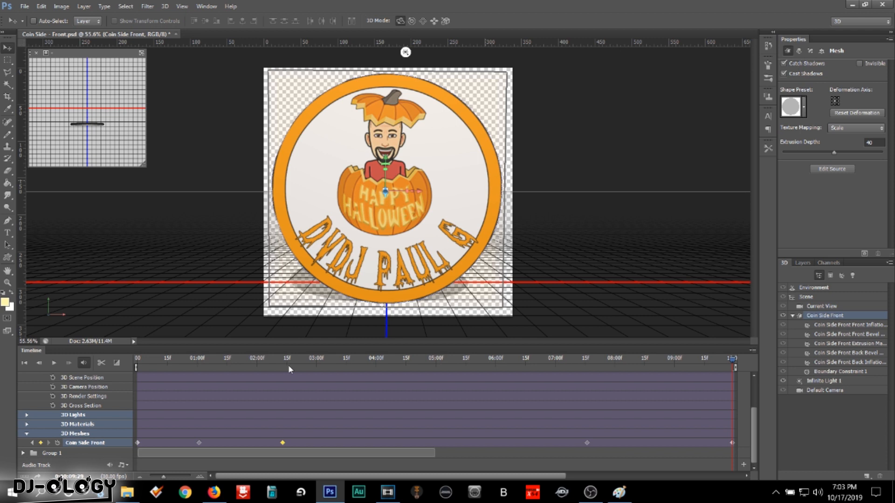
pyautogui.click(589, 440)
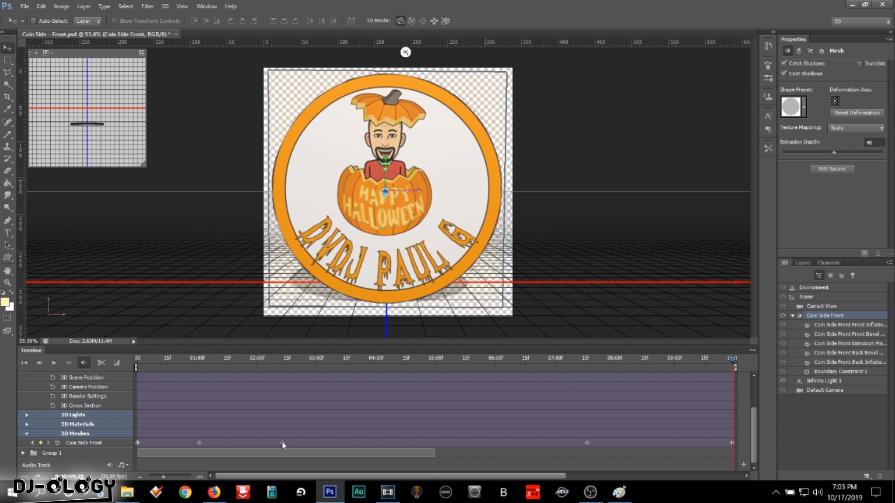
pyautogui.moveTo(282, 442); pyautogui.dragTo(265, 444)
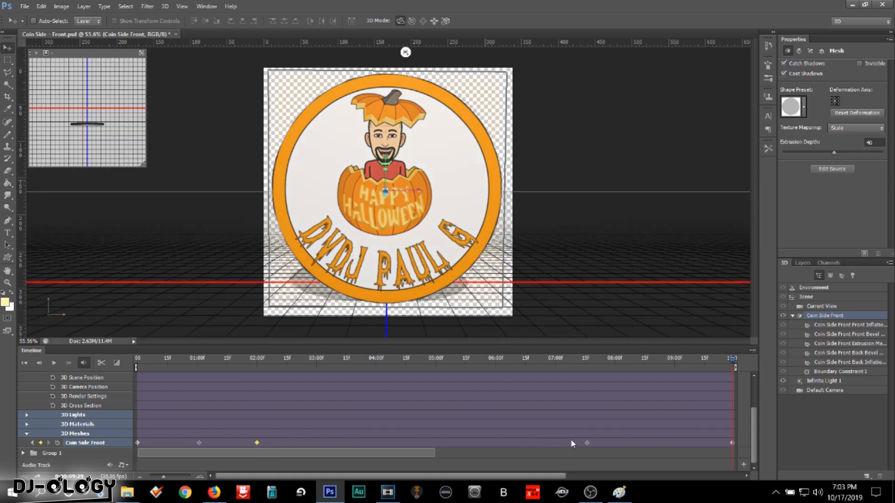
# - Move the second edge-on keyframe from 07:16 to 03:00f, aligning it with the playhead
pyautogui.moveTo(587, 443); pyautogui.dragTo(314, 443)
pyautogui.click(317, 381)
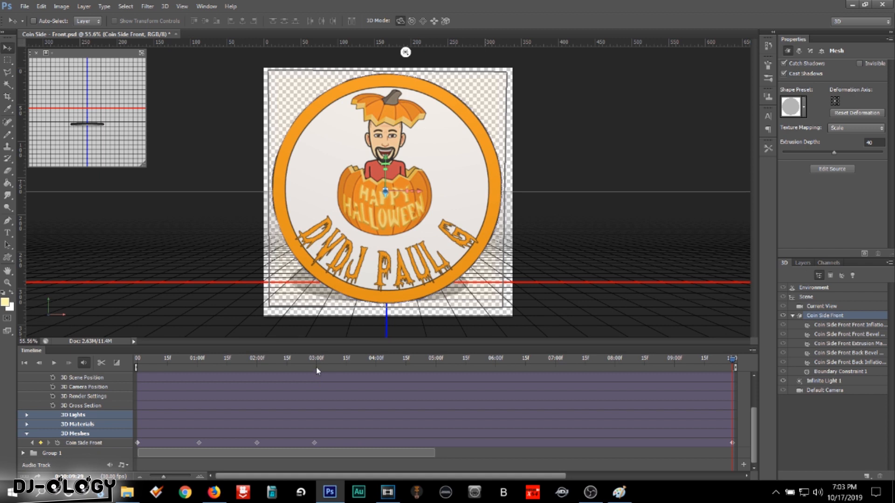
pyautogui.click(315, 357)
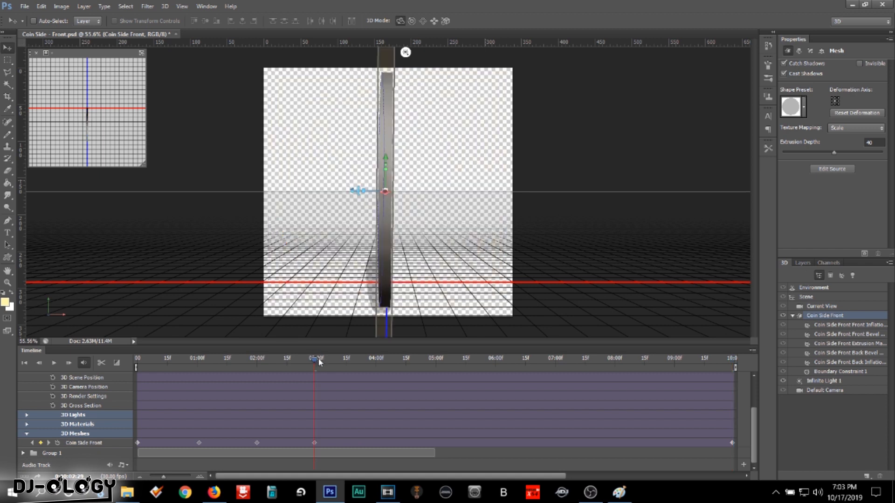
pyautogui.moveTo(315, 360); pyautogui.dragTo(316, 359)
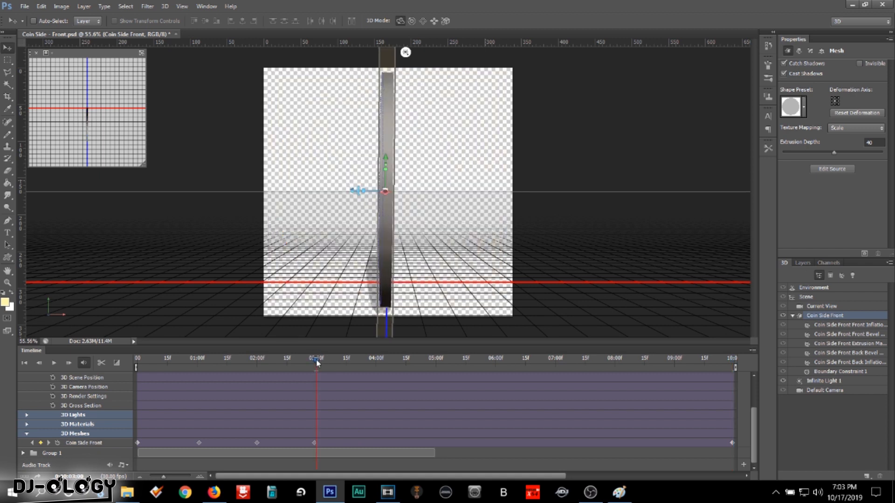
pyautogui.click(315, 441)
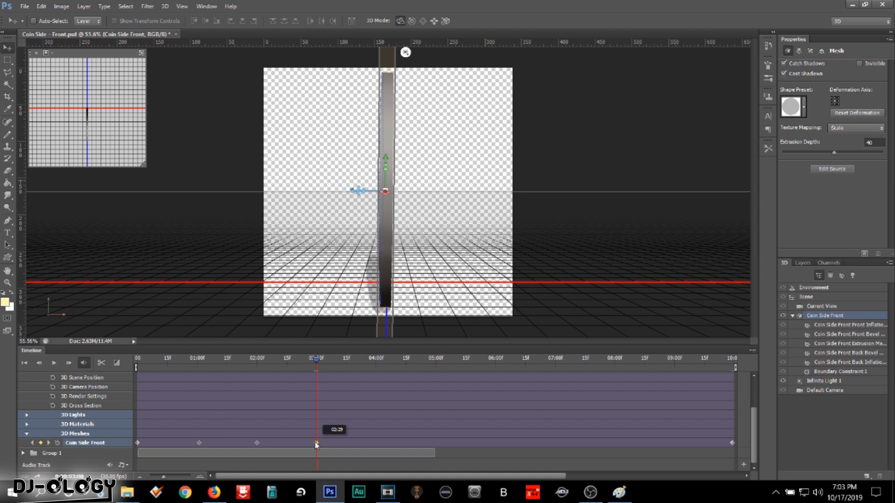
# - Move the final coin keyframe to 04:00f and shorten the work area to end there
pyautogui.click(375, 367)
pyautogui.moveTo(376, 367); pyautogui.dragTo(376, 365)
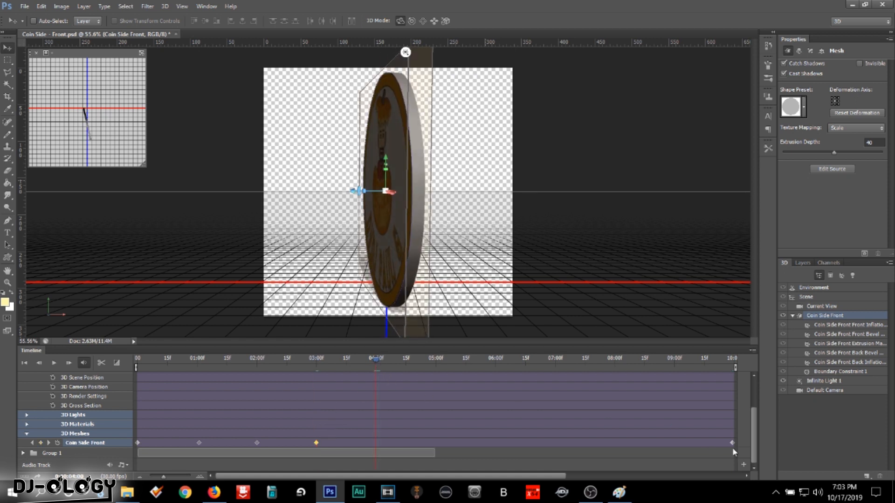
pyautogui.moveTo(732, 445); pyautogui.dragTo(374, 455)
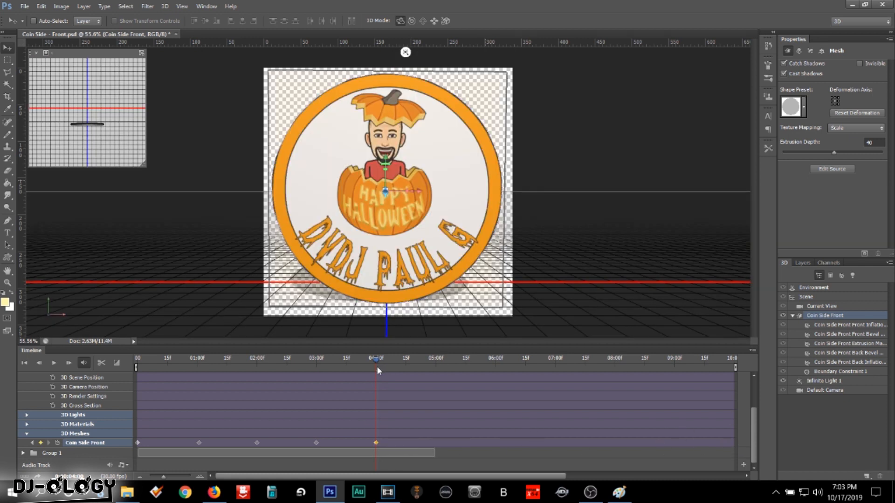
pyautogui.moveTo(736, 368); pyautogui.dragTo(378, 368)
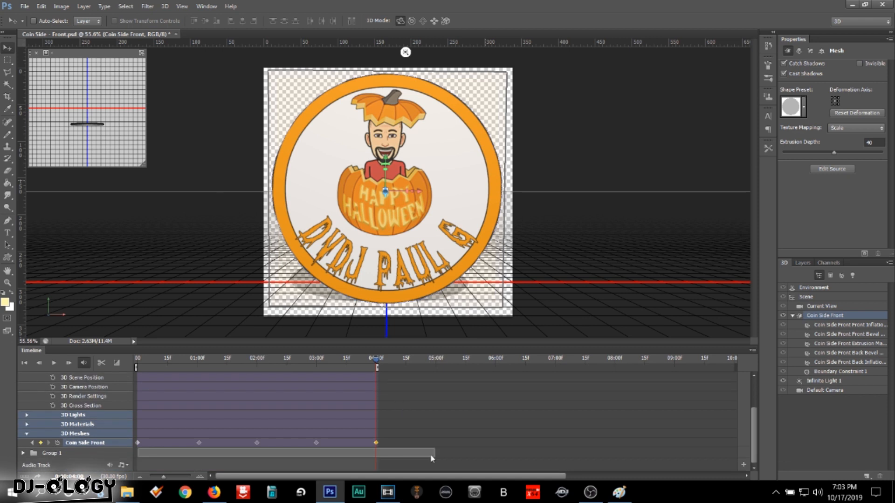
pyautogui.moveTo(435, 454); pyautogui.dragTo(382, 452)
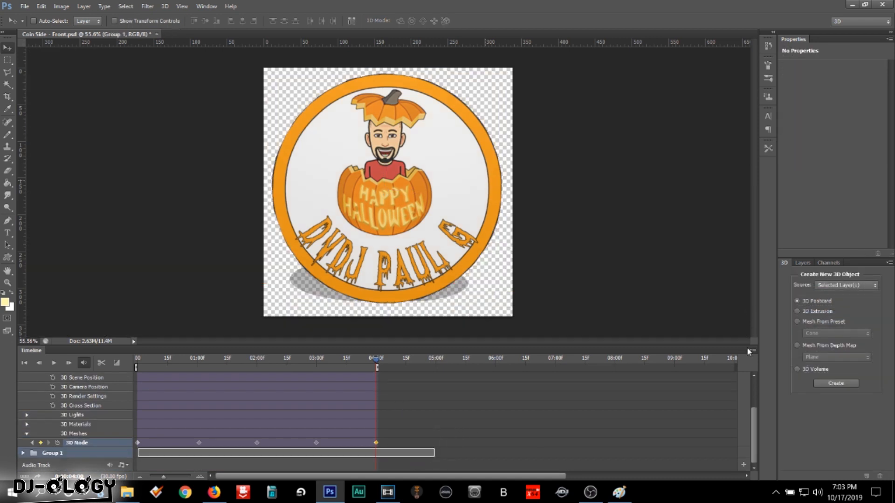
# - Open the video render settings and set the alpha channel to Straight - Unmatted
pyautogui.click(752, 352)
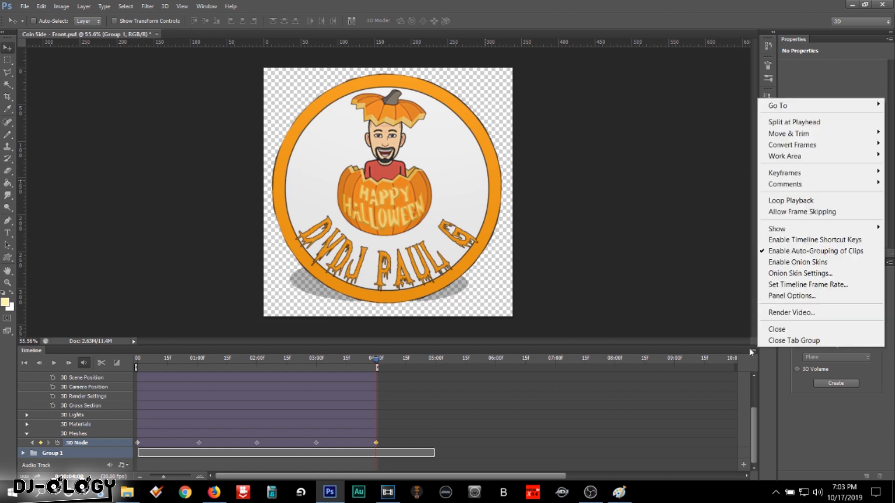
pyautogui.click(794, 313)
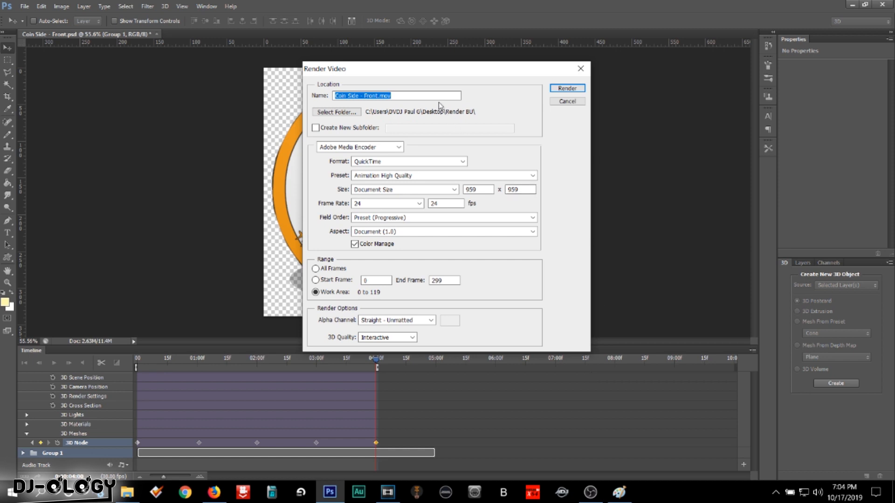
pyautogui.click(400, 147)
pyautogui.click(400, 148)
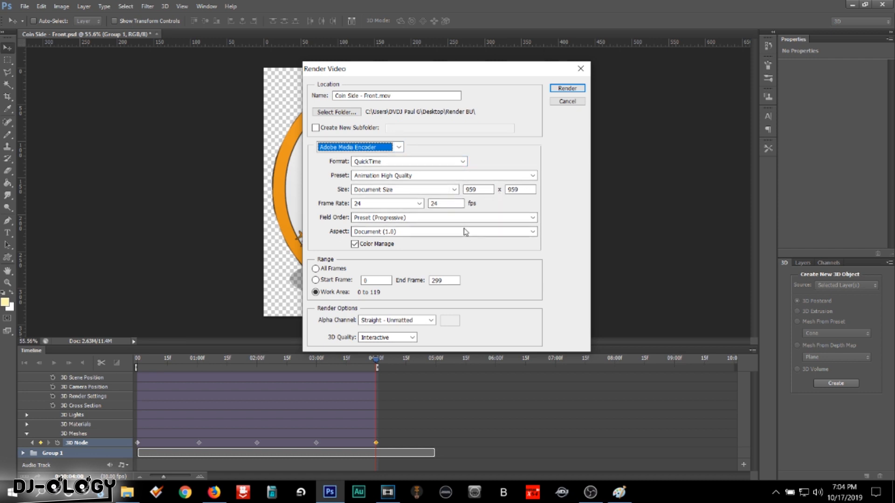
pyautogui.click(429, 321)
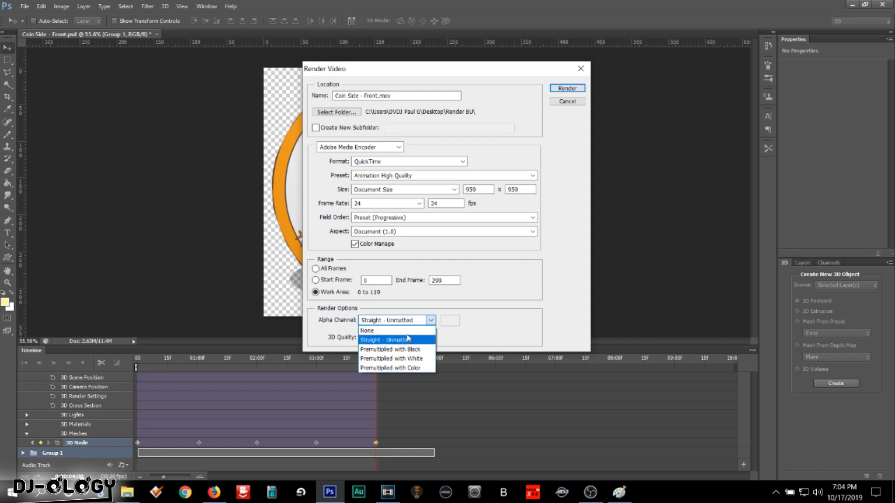
pyautogui.click(414, 330)
pyautogui.click(426, 321)
pyautogui.click(422, 340)
# - Choose Adobe Media Encoder with the QuickTime format and Animation High Quality preset for the coin render
pyautogui.click(398, 148)
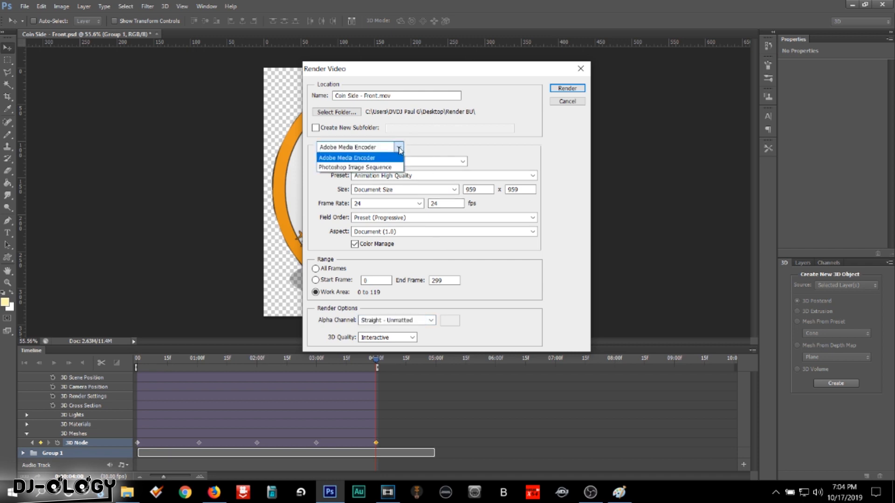
pyautogui.click(398, 158)
pyautogui.click(431, 161)
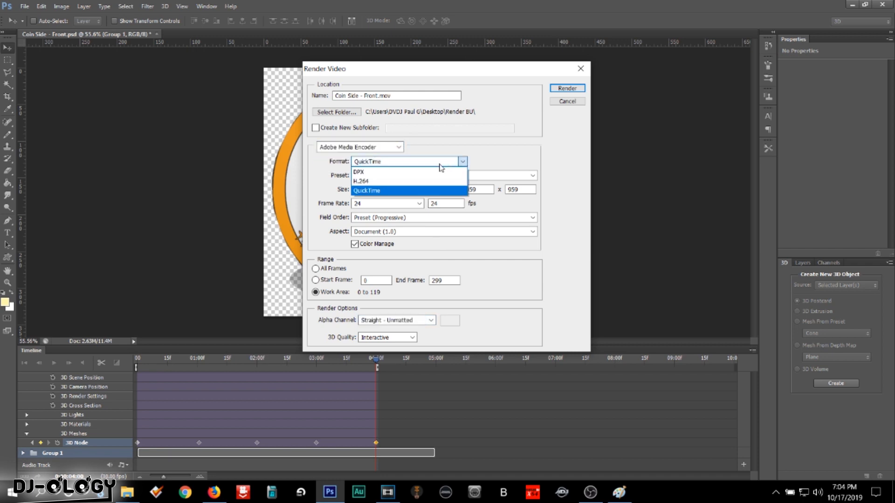
pyautogui.click(434, 191)
pyautogui.click(436, 175)
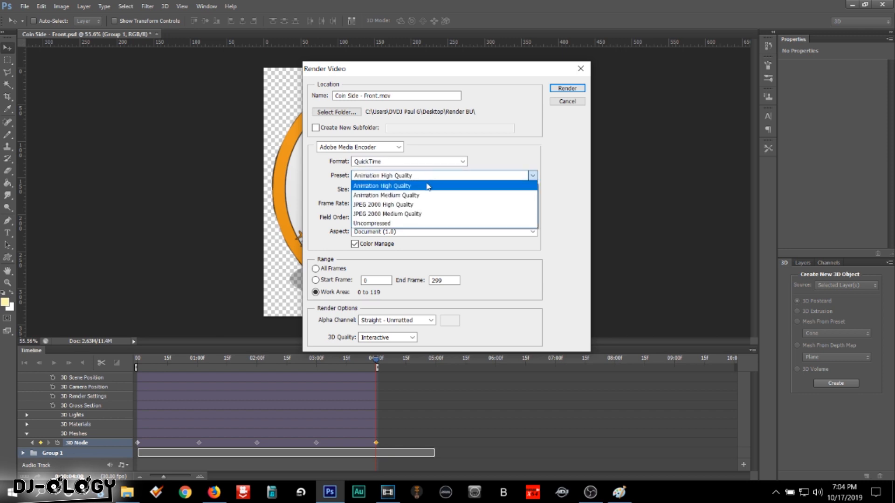
pyautogui.click(427, 187)
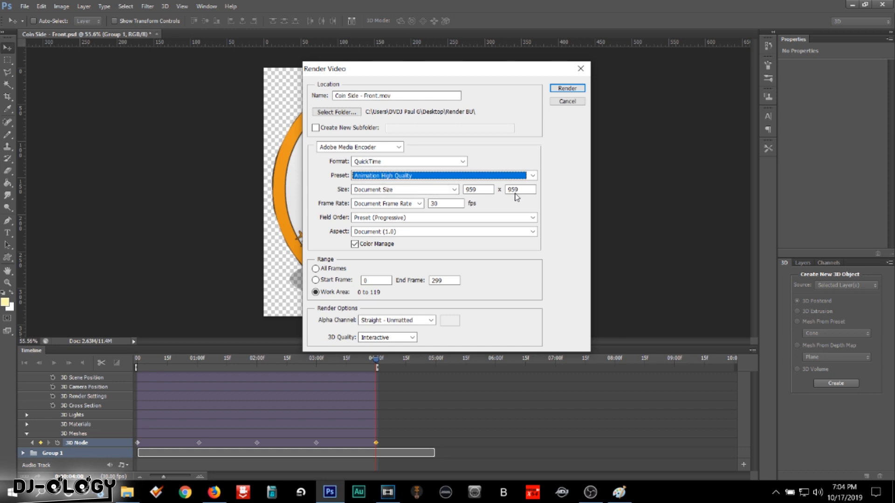
# - Set the frame rate to 23.976 and the field order to Progressive, and render the coin video
pyautogui.click(420, 204)
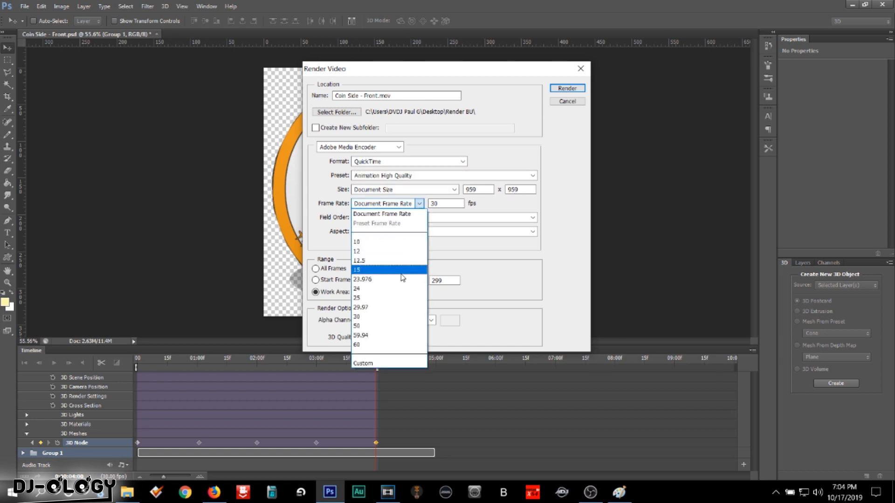
pyautogui.click(395, 289)
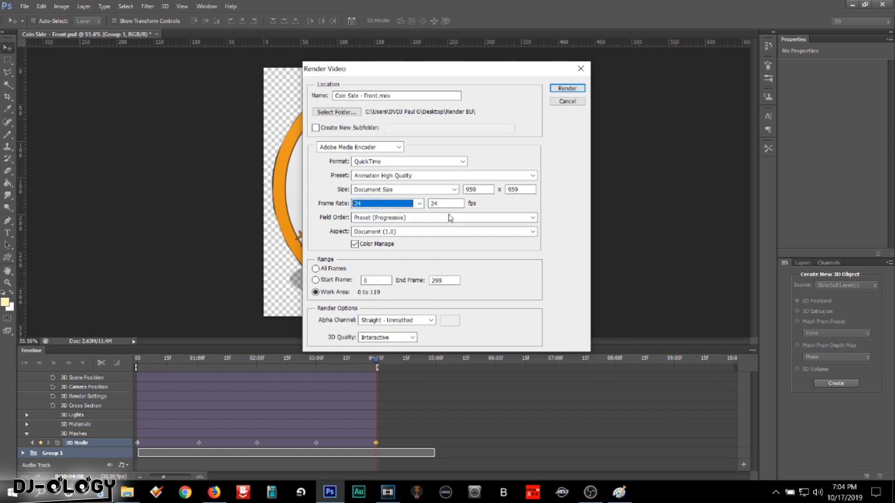
pyautogui.click(419, 204)
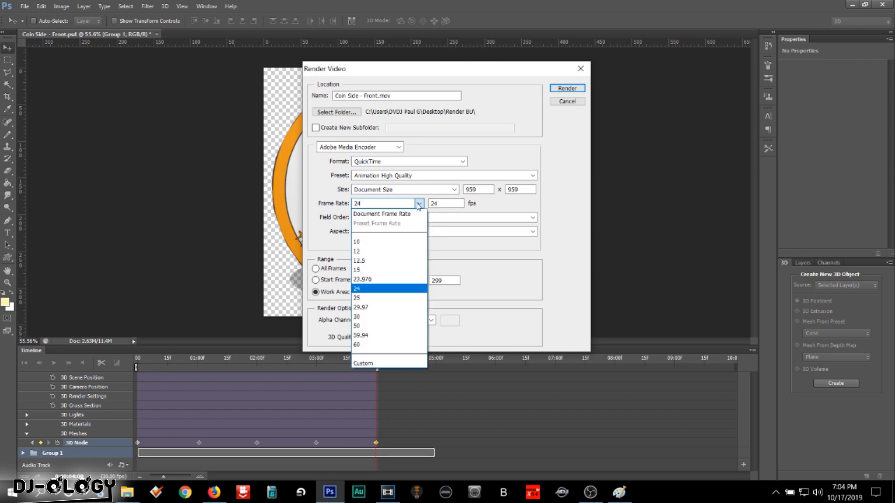
pyautogui.click(391, 279)
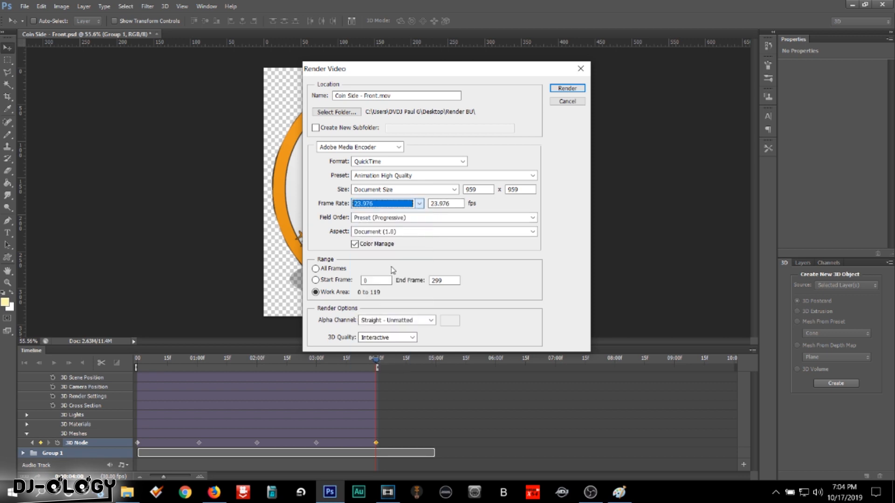
pyautogui.click(416, 223)
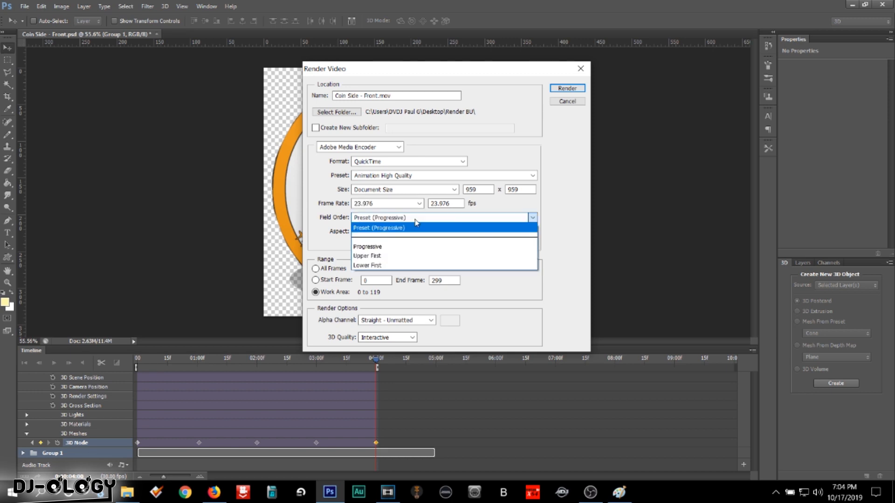
pyautogui.click(405, 246)
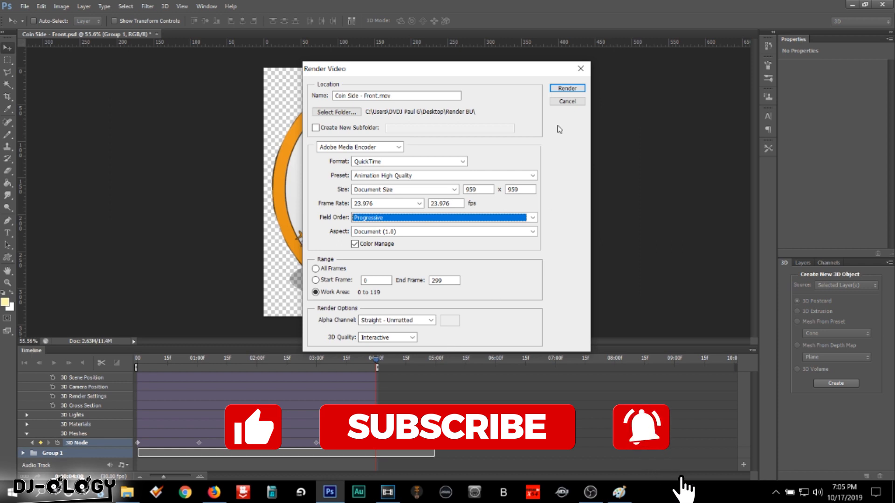
pyautogui.click(569, 89)
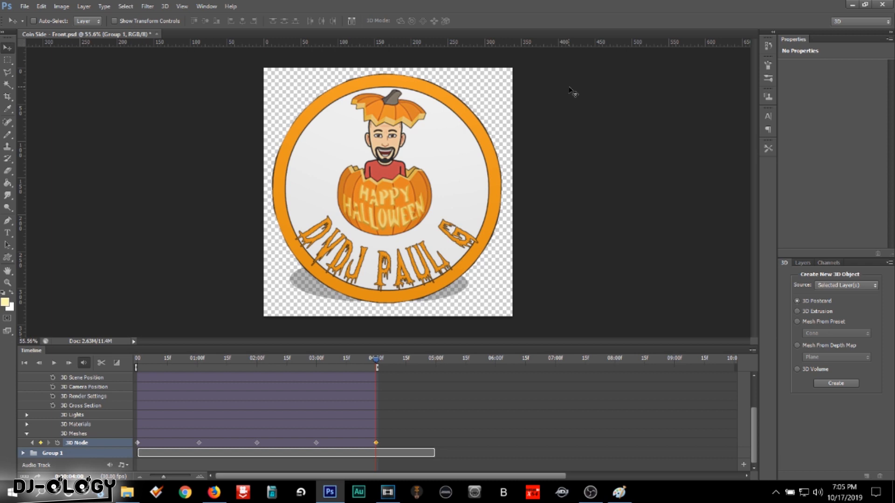
# - Play the rendered Coin Side - Front video from the Render BU folder, and close the player and folder
pyautogui.click(128, 492)
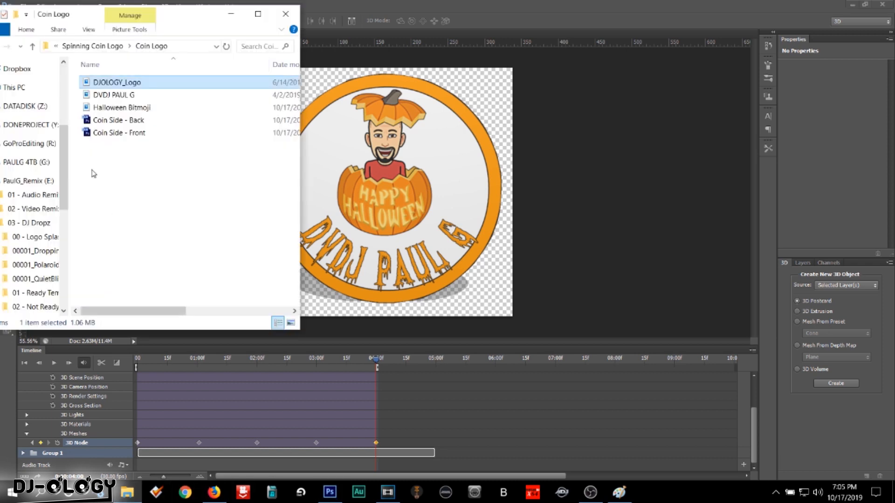
pyautogui.moveTo(175, 16); pyautogui.dragTo(223, 16)
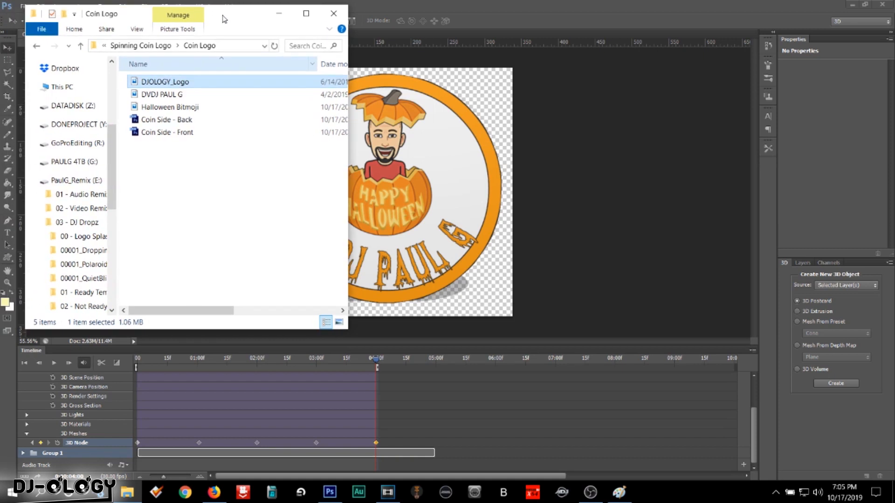
pyautogui.scroll(2, 89, 147)
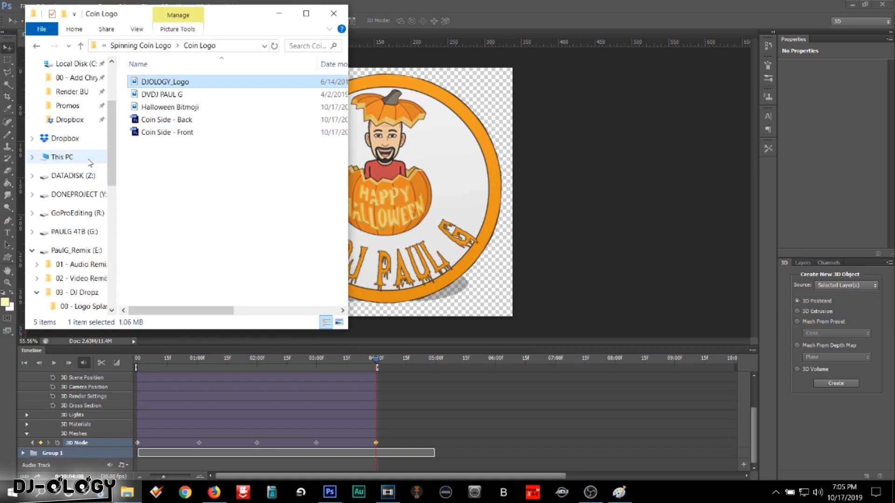
pyautogui.click(86, 95)
pyautogui.click(168, 135)
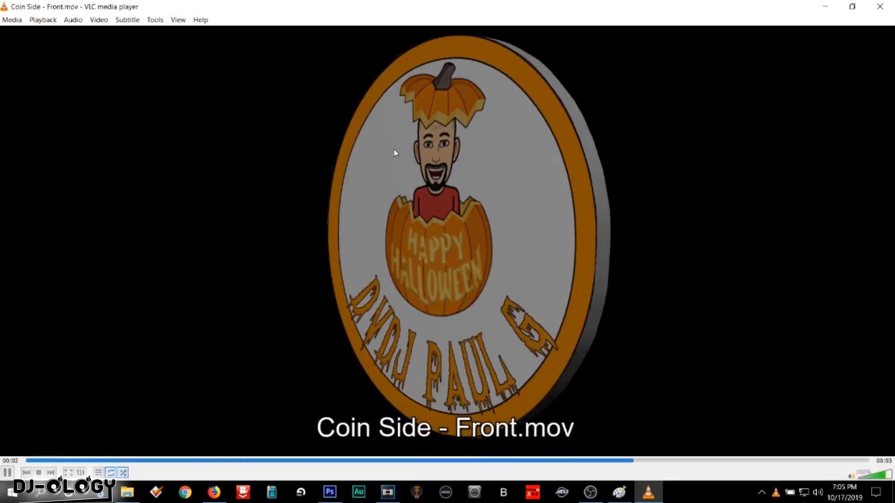
pyautogui.rightClick(412, 154)
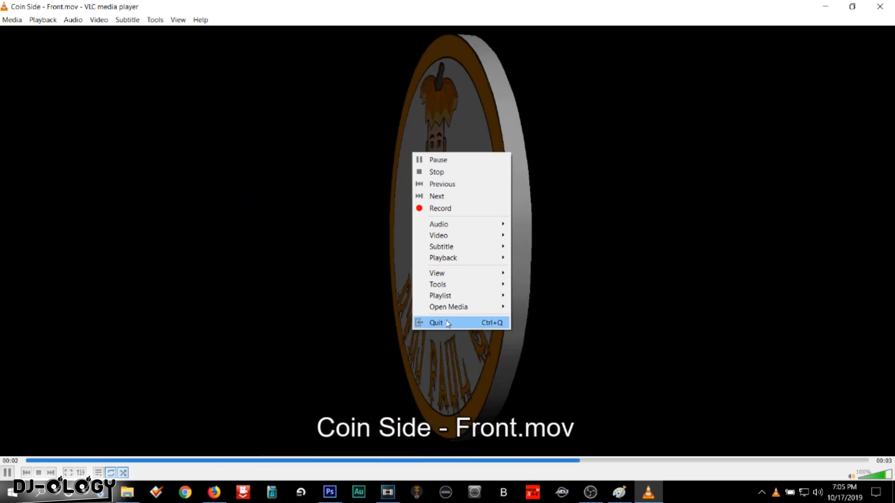
pyautogui.click(447, 323)
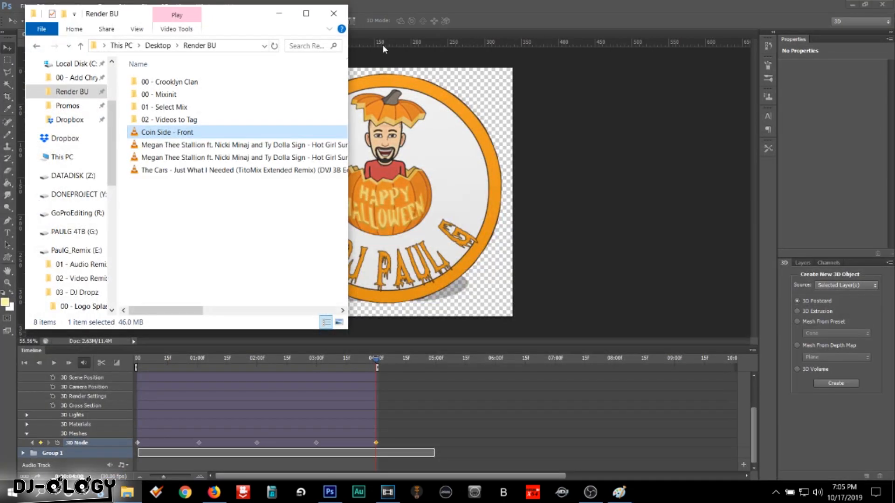
pyautogui.click(329, 15)
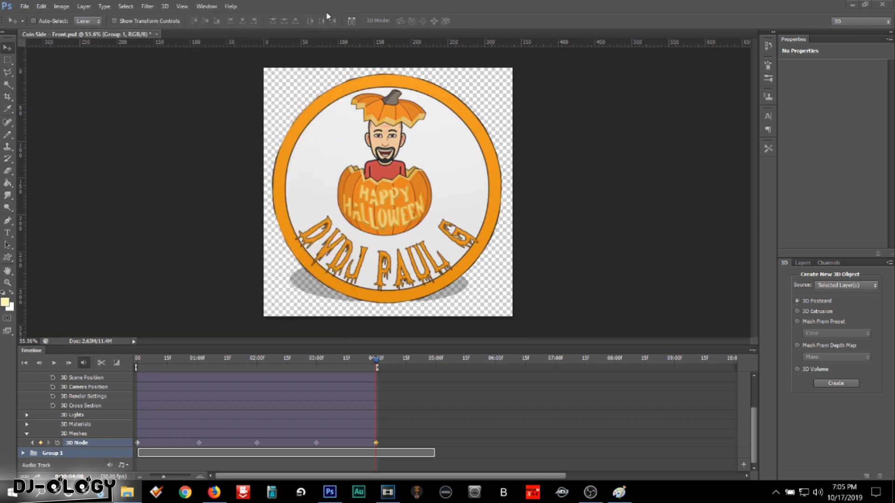
# - Switch to VirtualDJ, open its options settings and search them for "logo"
pyautogui.click(533, 492)
pyautogui.click(794, 10)
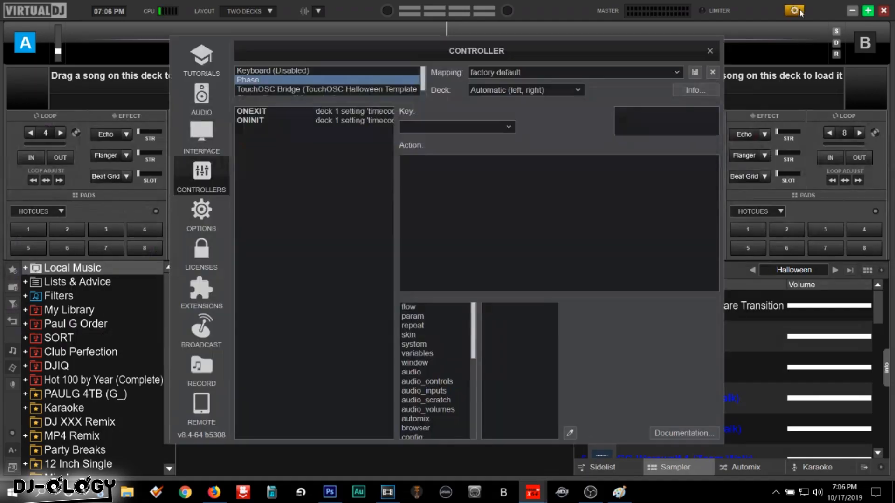
pyautogui.click(208, 210)
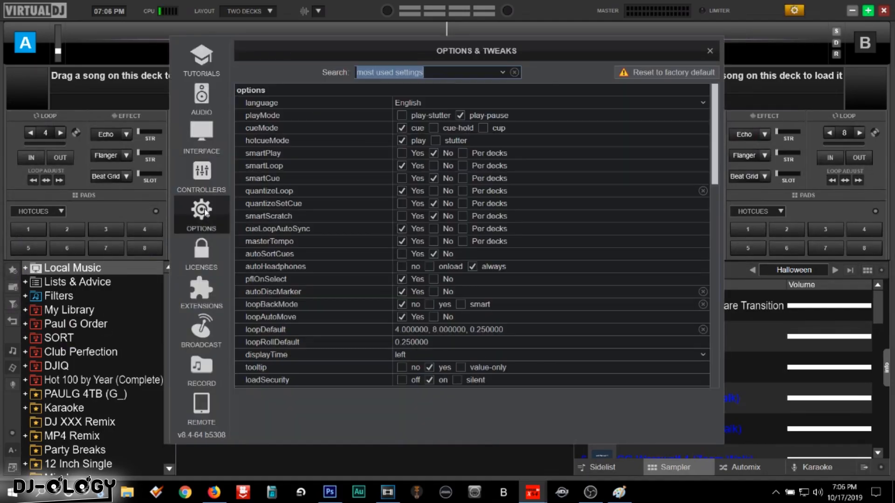
pyautogui.write('logo')
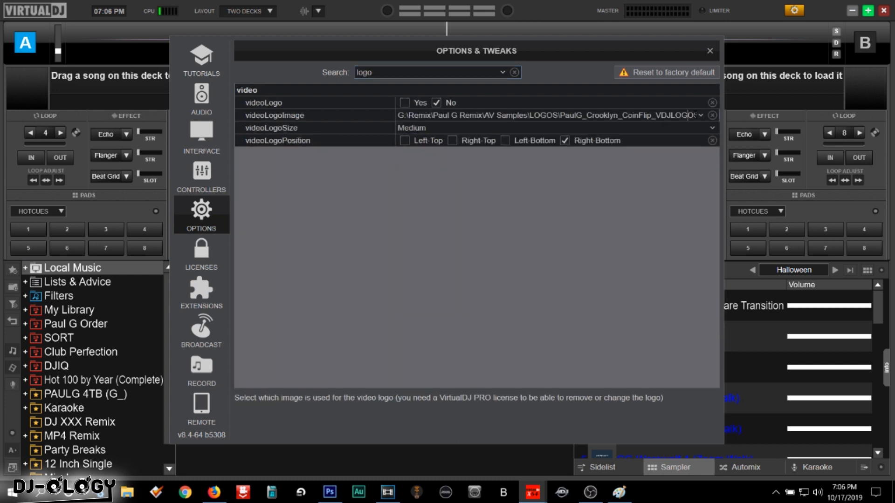
# - Set videoLogoImage to Coin Side - Front.mov from the Render BU folder
pyautogui.click(700, 115)
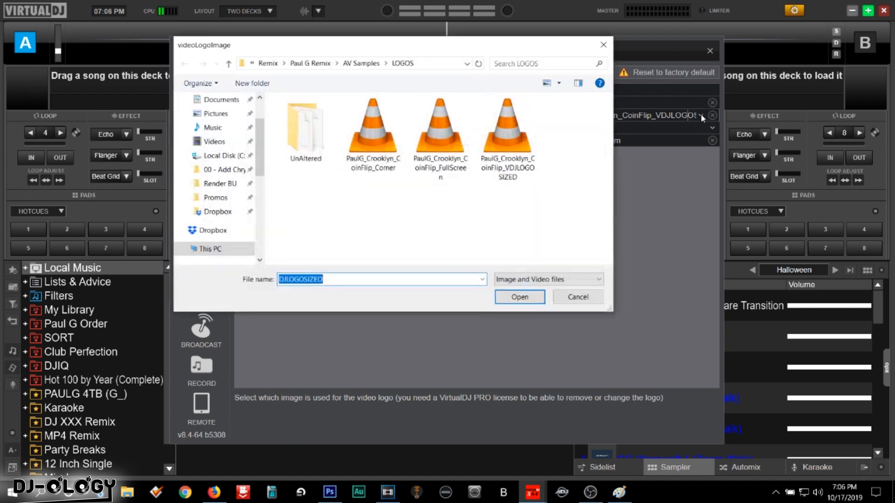
pyautogui.scroll(2, 231, 174)
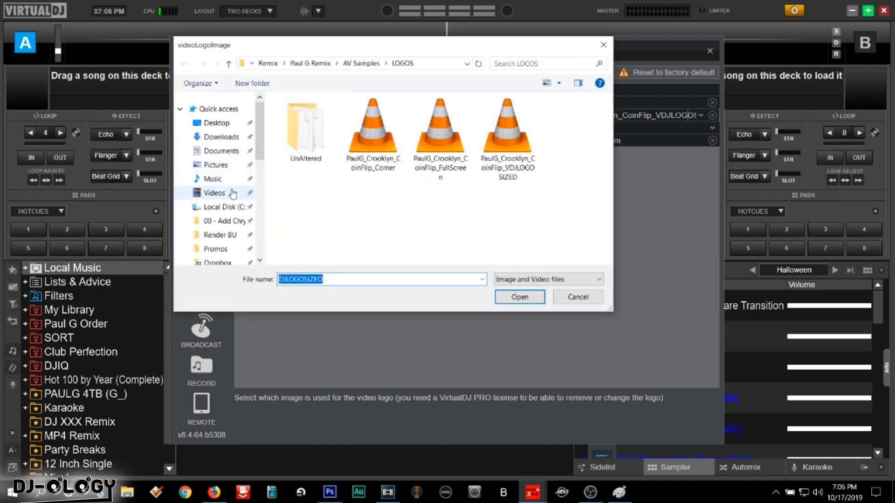
pyautogui.click(232, 234)
pyautogui.click(333, 171)
pyautogui.click(513, 295)
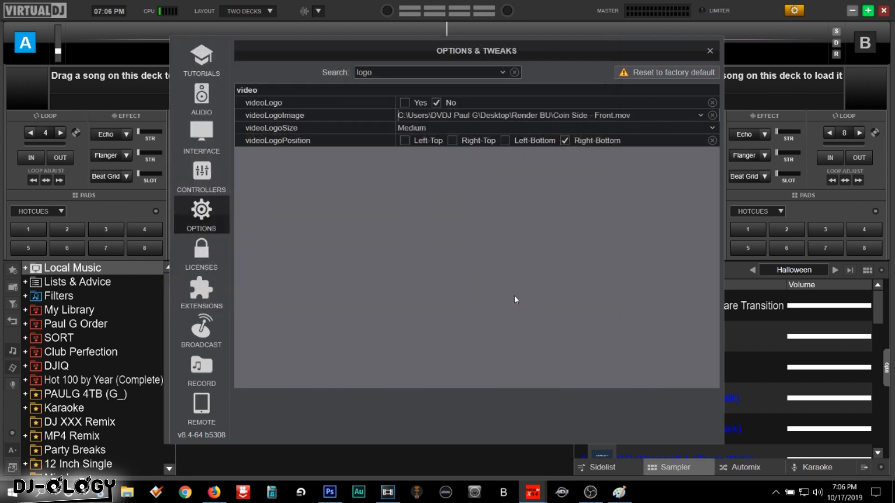
# - Set videoLogo to Yes, close the settings, and restart the video output by turning it off and back to Windowed
pyautogui.moveTo(578, 49); pyautogui.dragTo(619, 195)
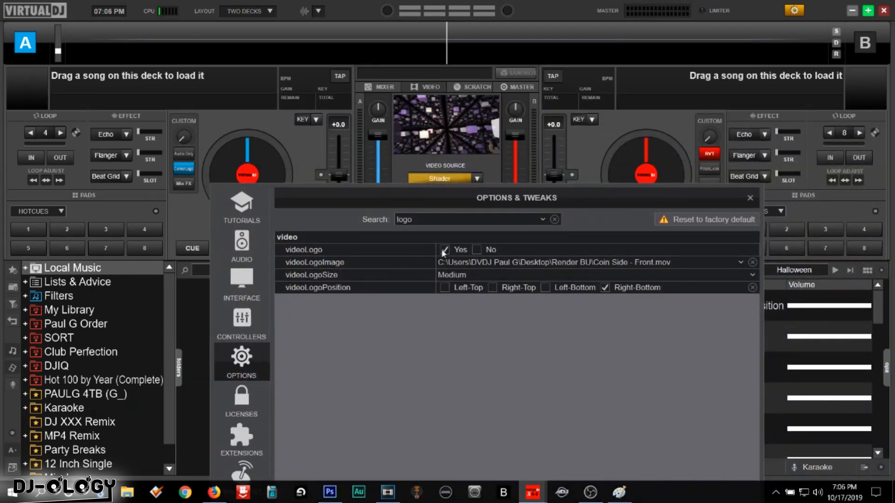
pyautogui.click(750, 198)
pyautogui.click(491, 148)
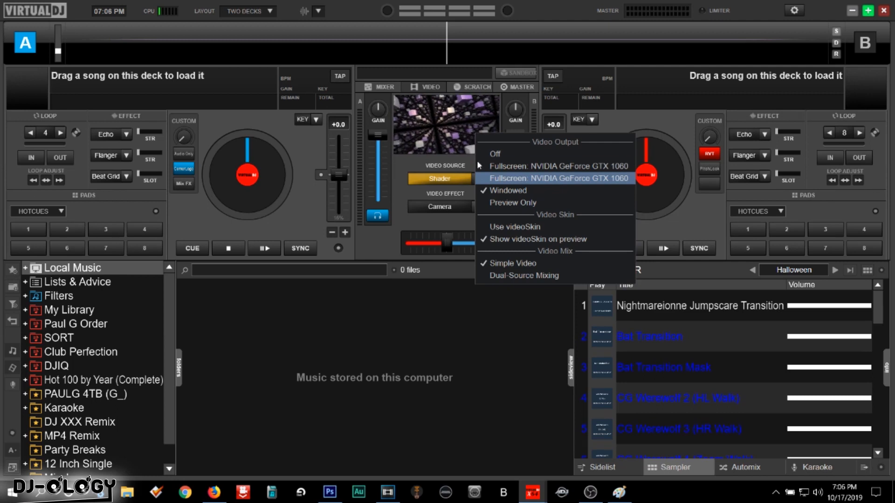
pyautogui.click(495, 153)
pyautogui.click(453, 126)
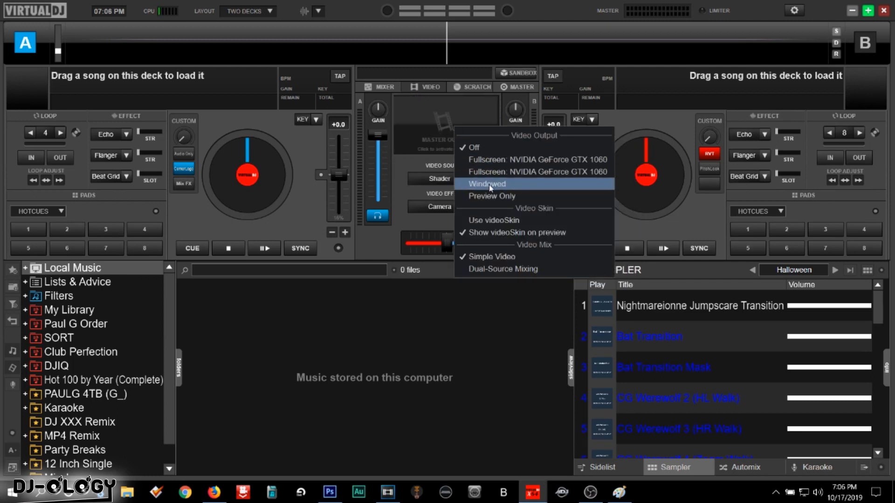
pyautogui.click(487, 184)
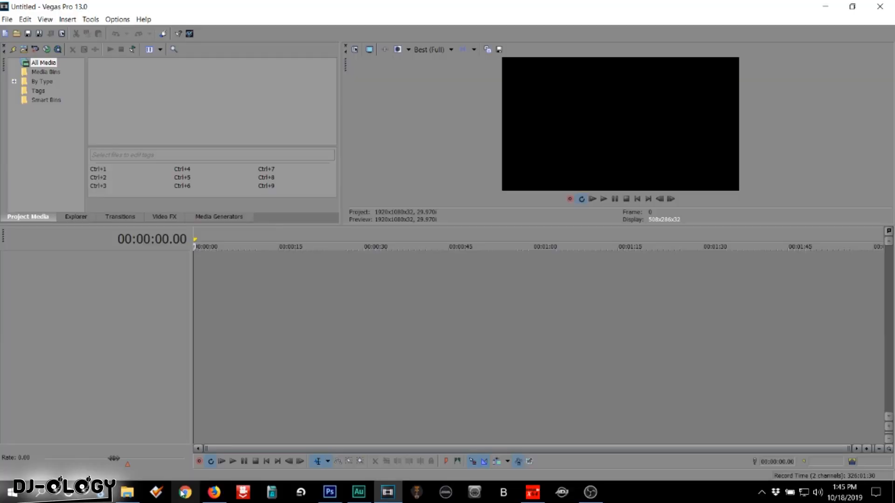
# - Bring Coin Side - Front from the Render BU folder into the Vegas Pro timeline and move the clip to the start
pyautogui.click(127, 492)
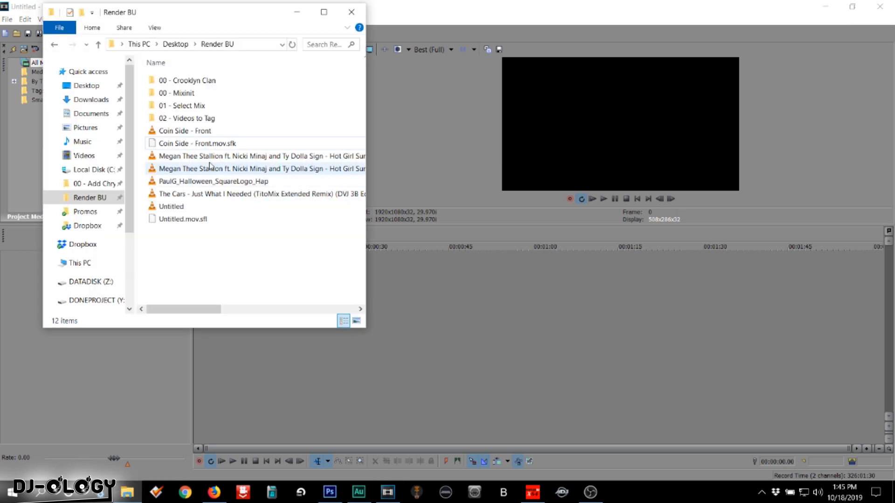
pyautogui.click(194, 133)
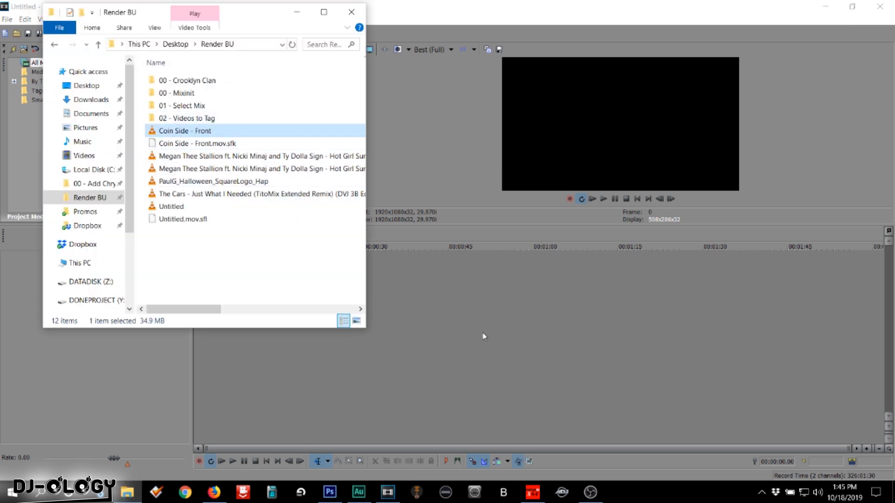
pyautogui.moveTo(482, 335); pyautogui.dragTo(486, 266)
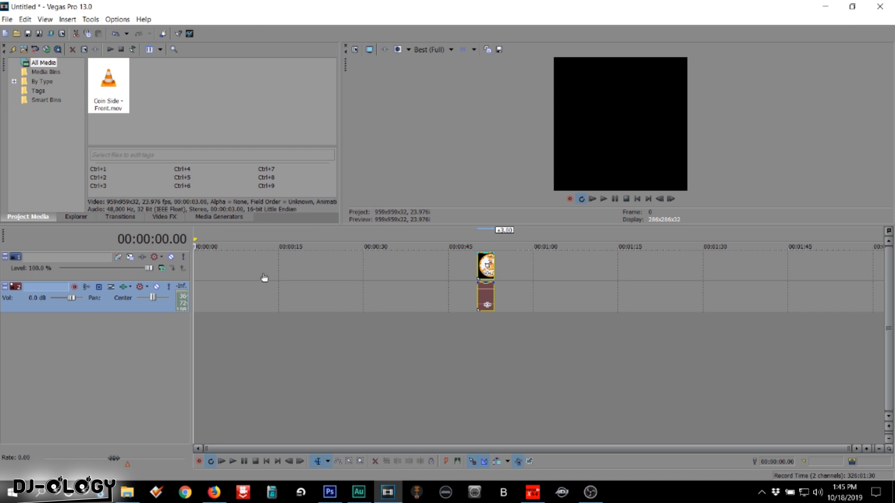
pyautogui.moveTo(541, 254); pyautogui.dragTo(185, 295)
# - Delete the coin clip's audio track and play the remaining video at a closer timeline zoom
pyautogui.rightClick(161, 306)
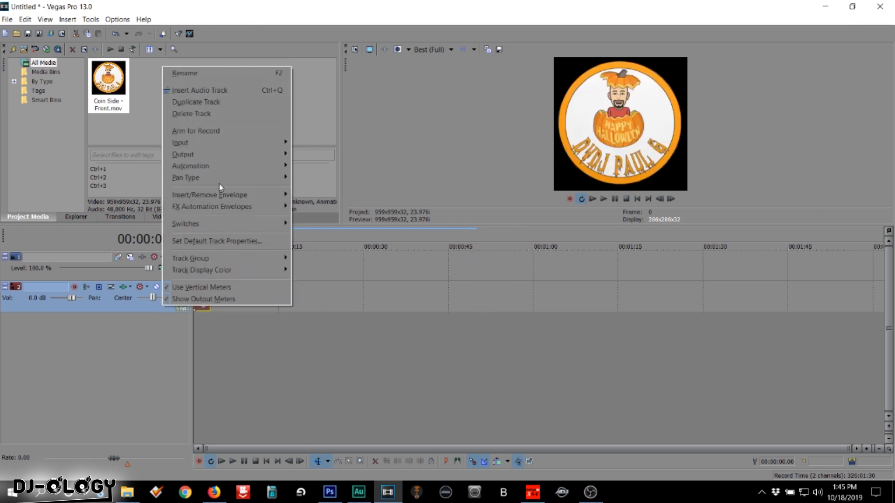
pyautogui.click(234, 116)
pyautogui.press('space')
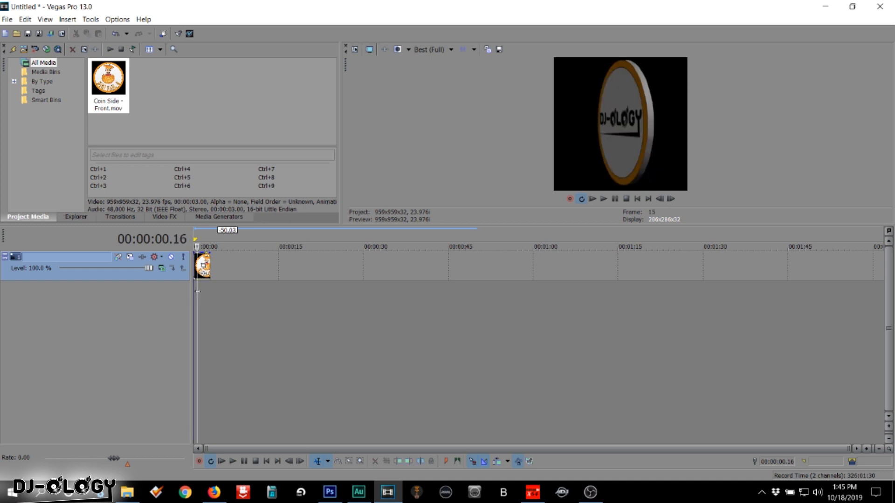
pyautogui.scroll(10, 228, 291)
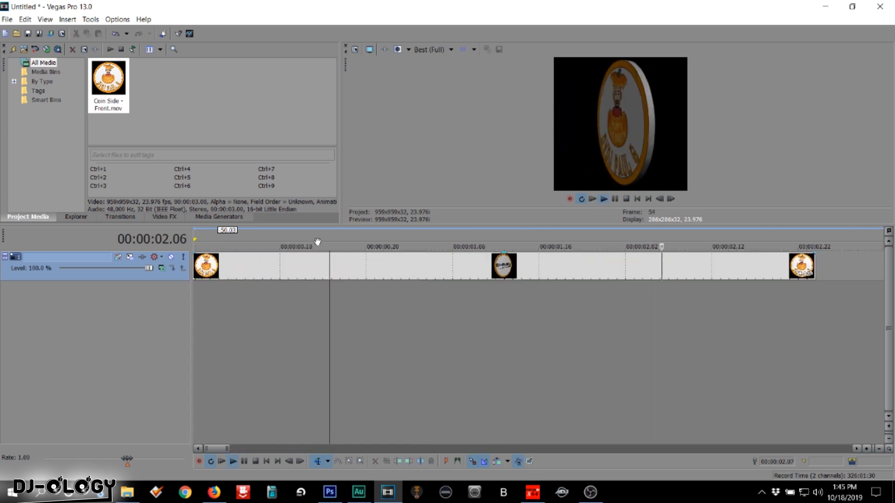
pyautogui.press('space')
# - Disable resampling for the coin clip and set its media alpha channel to Premultiplied
pyautogui.rightClick(300, 261)
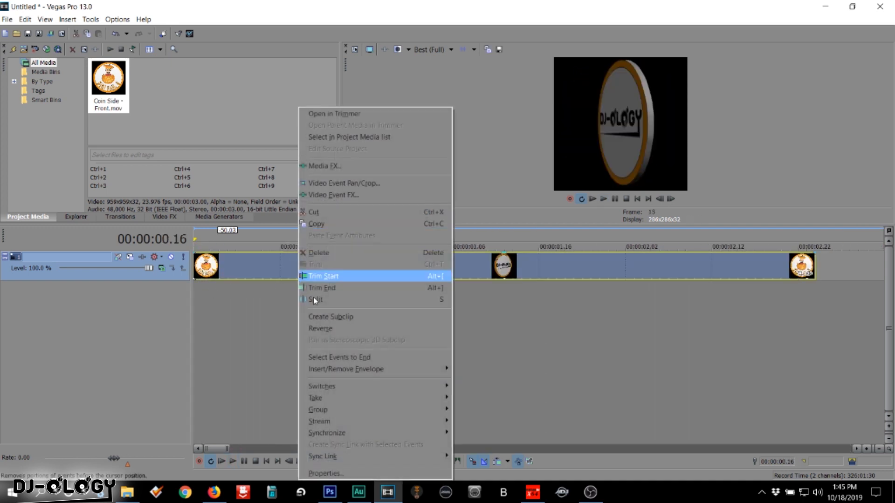
pyautogui.click(360, 473)
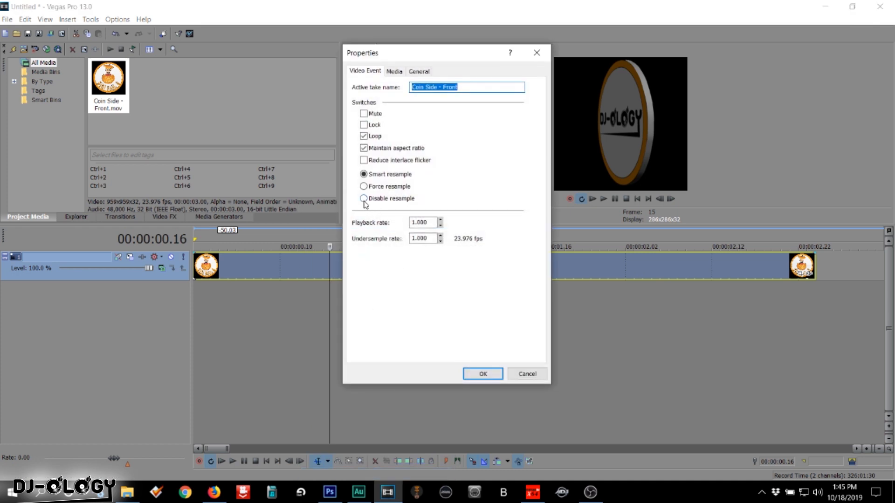
pyautogui.click(364, 199)
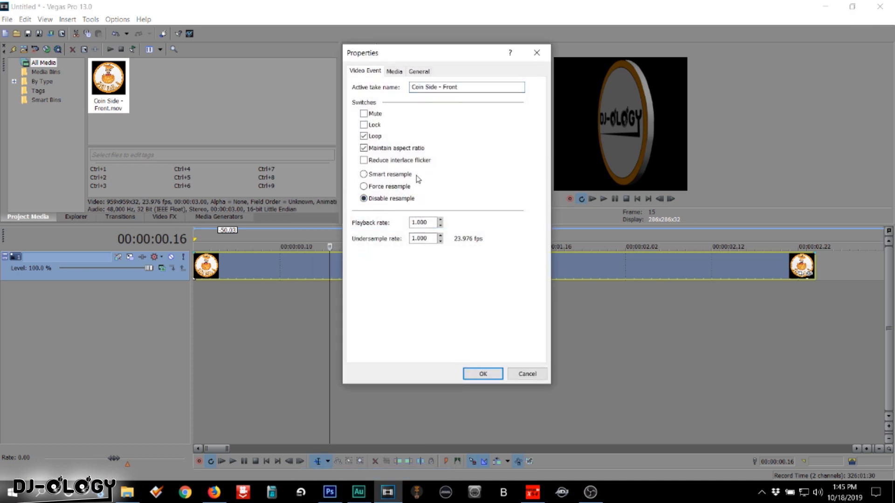
pyautogui.click(394, 71)
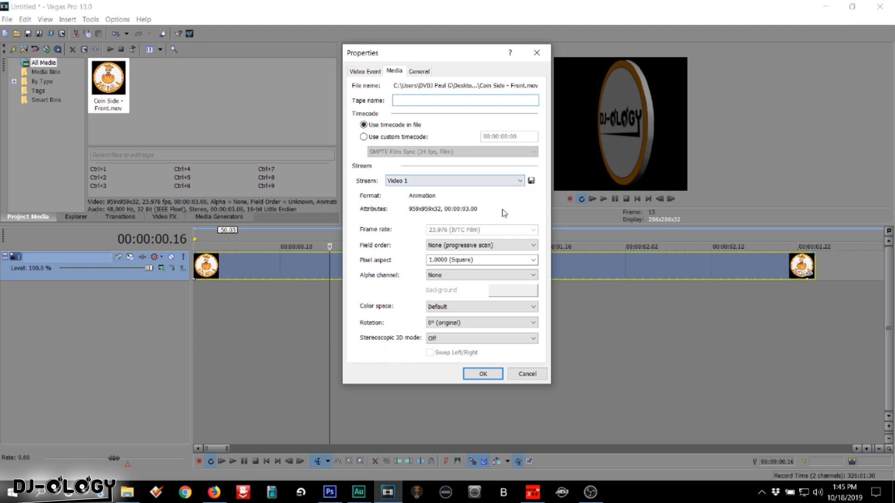
pyautogui.click(532, 275)
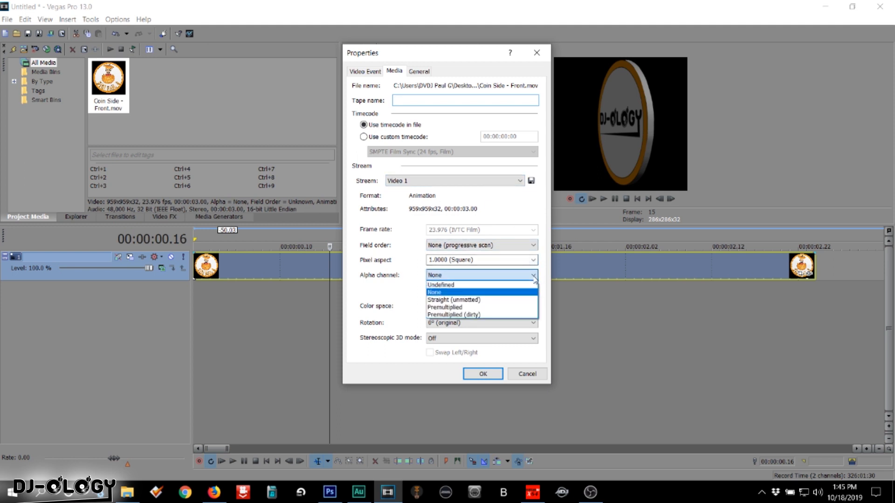
pyautogui.click(523, 309)
pyautogui.click(482, 375)
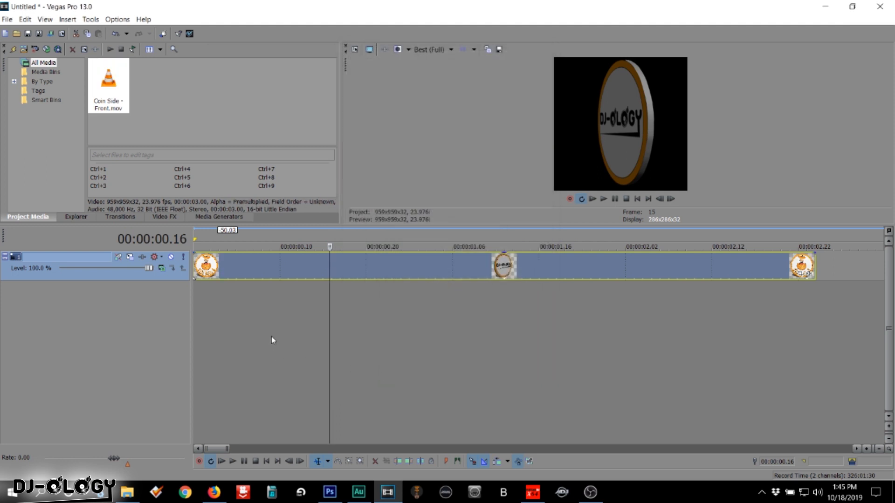
# - Play the coin clip from 00:00:00.09 to check it with the premultiplied alpha channel, and stop playback
pyautogui.click(271, 337)
pyautogui.press('space')
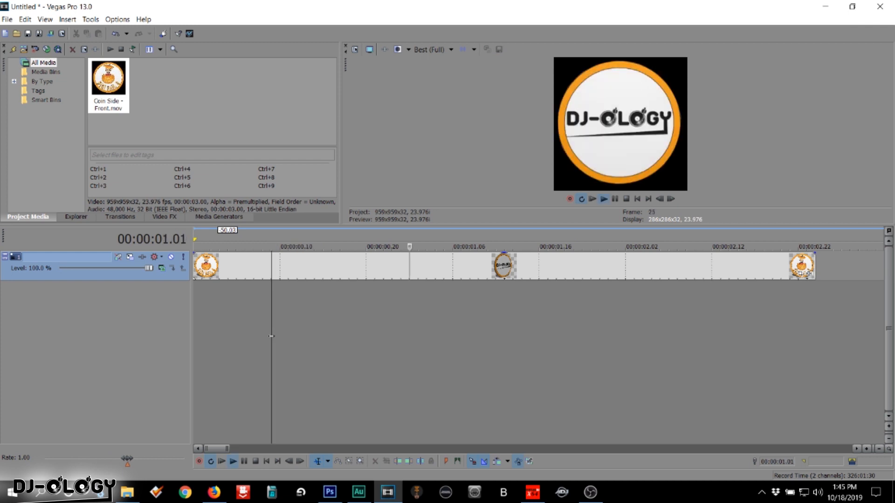
pyautogui.press('space')
pyautogui.press('space')
pyautogui.press('space')
# - Set the project video to 1920 by 1080 with field order None (progressive scan), and apply the properties
pyautogui.click(8, 19)
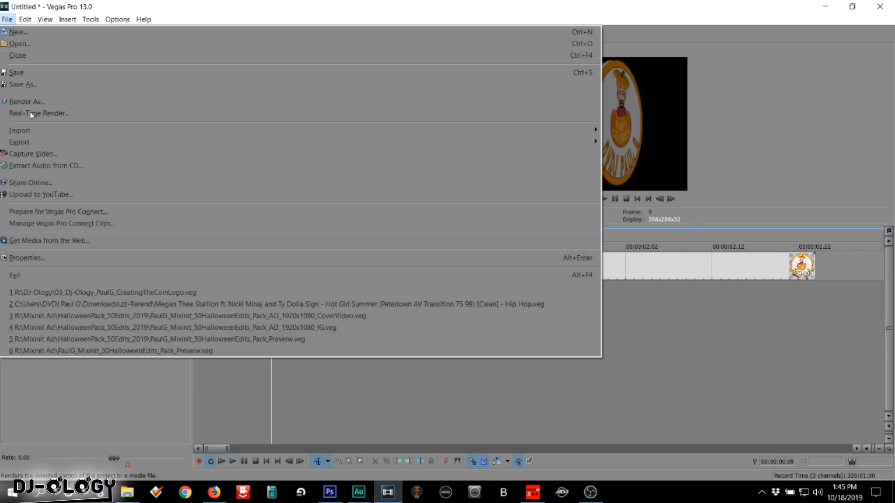
pyautogui.click(49, 254)
pyautogui.moveTo(397, 101); pyautogui.dragTo(360, 103)
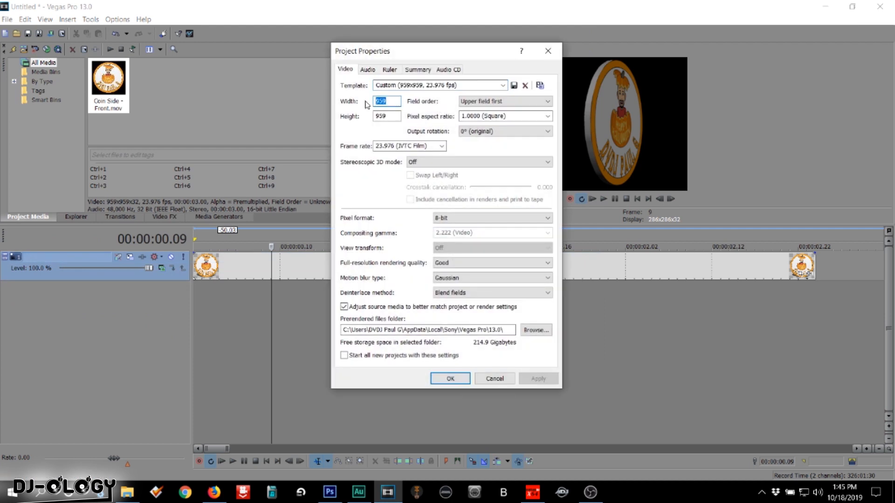
pyautogui.write('1920')
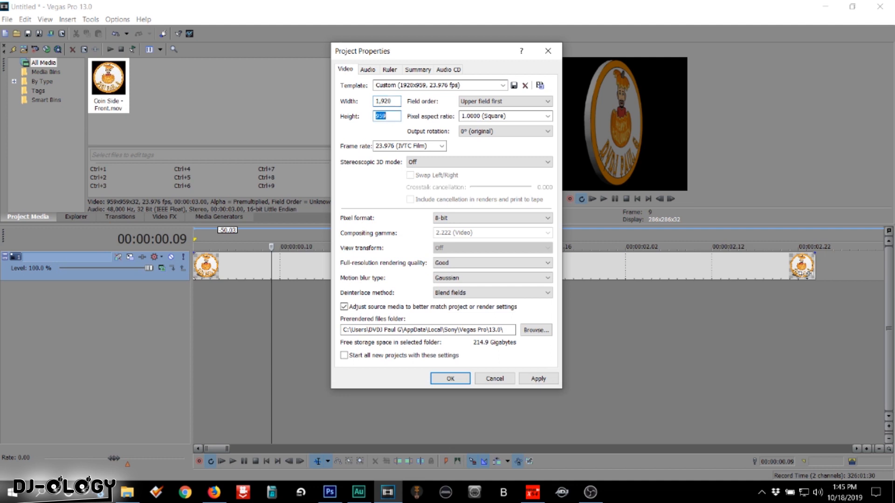
pyautogui.click(517, 101)
pyautogui.click(512, 109)
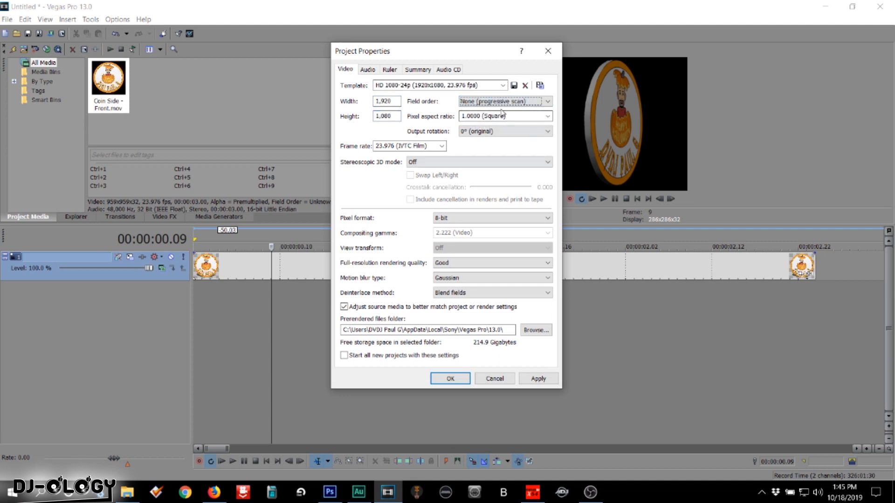
pyautogui.click(537, 379)
pyautogui.click(450, 378)
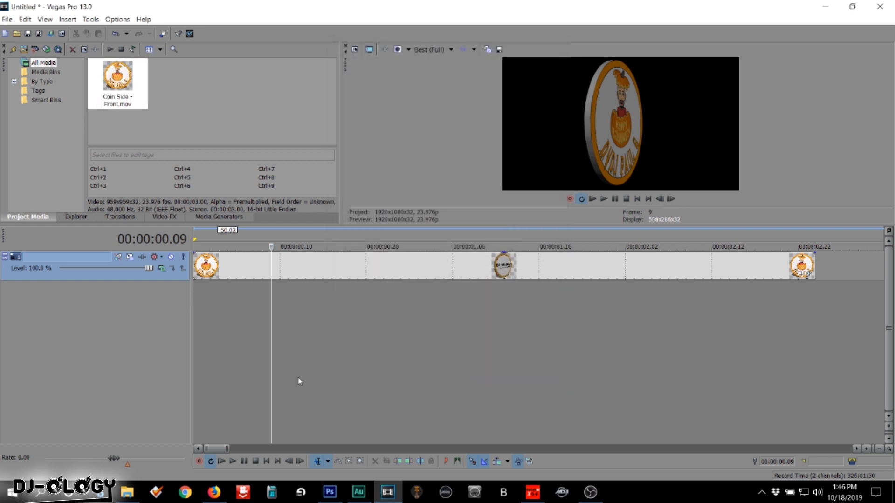
# - Play the coin clip from its start in the widescreen frame at a wider timeline zoom
pyautogui.click(197, 348)
pyautogui.press('space')
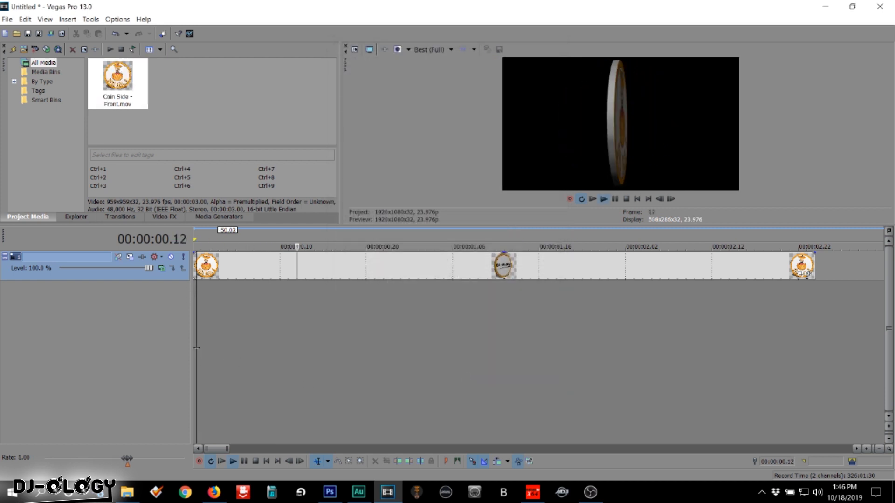
pyautogui.scroll(-5, 198, 348)
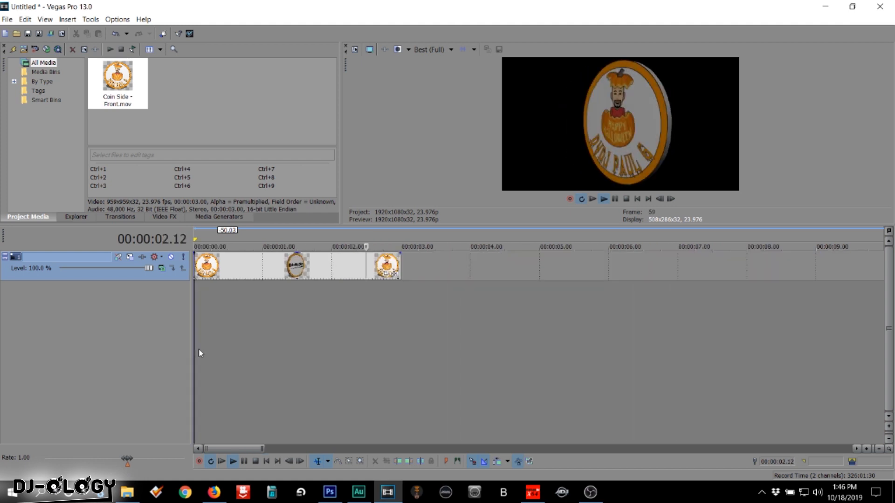
# - Use Track Motion to shrink the coin track to a height of 540, then 270, and place it in the frame's lower-right corner
pyautogui.click(233, 265)
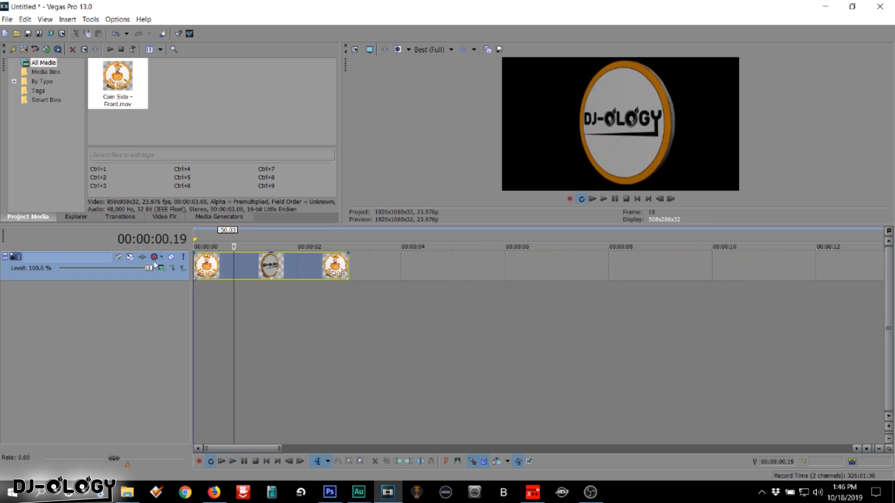
pyautogui.click(131, 257)
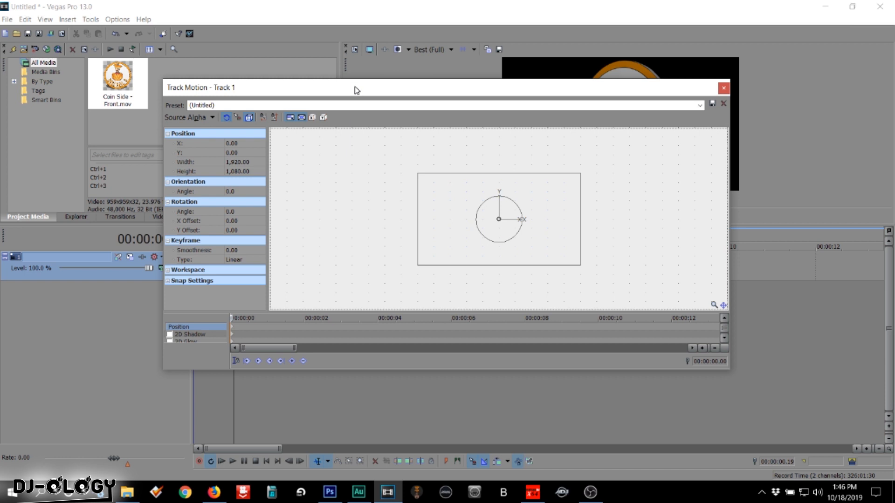
pyautogui.moveTo(355, 87); pyautogui.dragTo(355, 140)
pyautogui.click(238, 226)
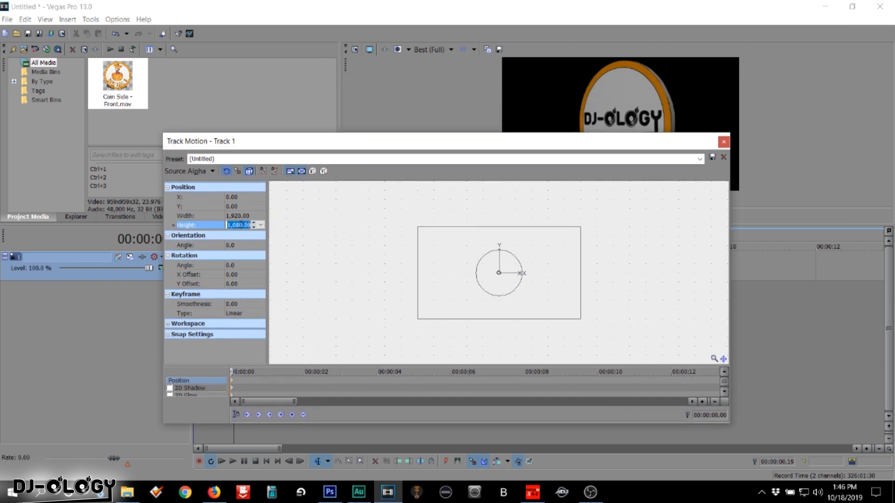
pyautogui.press('Return')
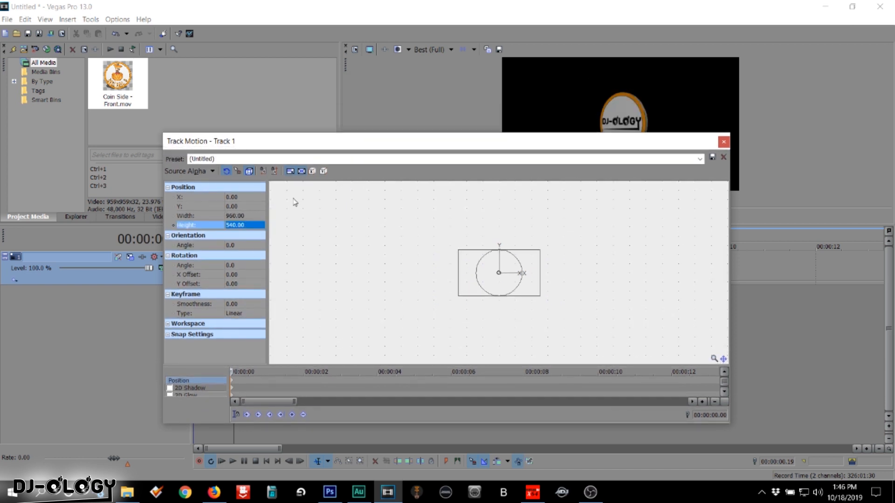
pyautogui.moveTo(352, 142); pyautogui.dragTo(393, 221)
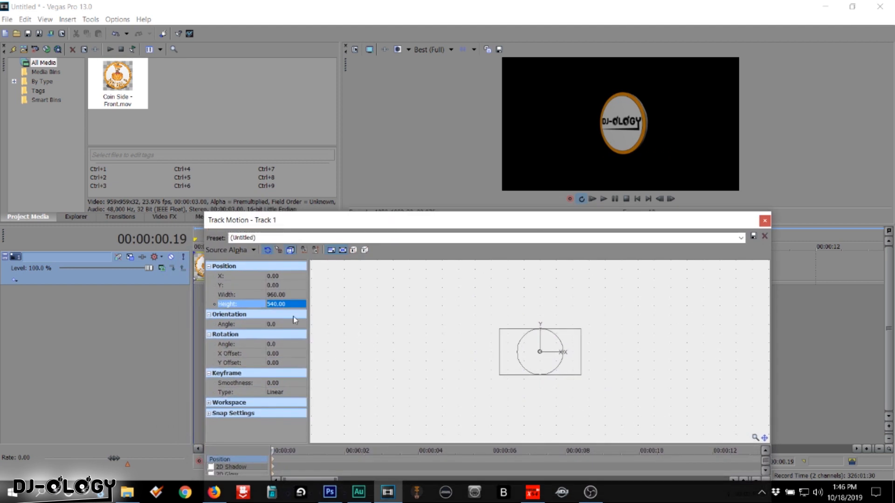
pyautogui.write('270')
pyautogui.press('Return')
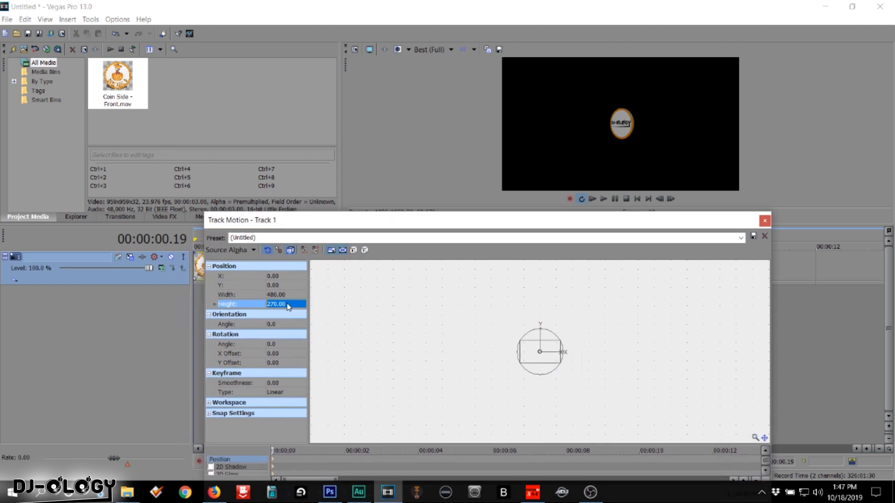
pyautogui.moveTo(531, 354); pyautogui.dragTo(601, 386)
pyautogui.click(769, 222)
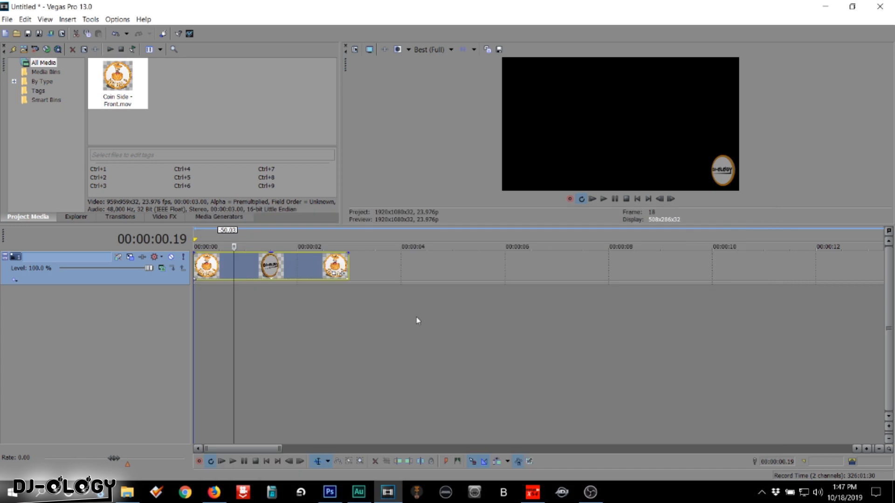
# - Loop playback over the whole coin clip and set the track's Track Motion X position to 814.90
pyautogui.moveTo(350, 305); pyautogui.dragTo(136, 302)
pyautogui.press('space')
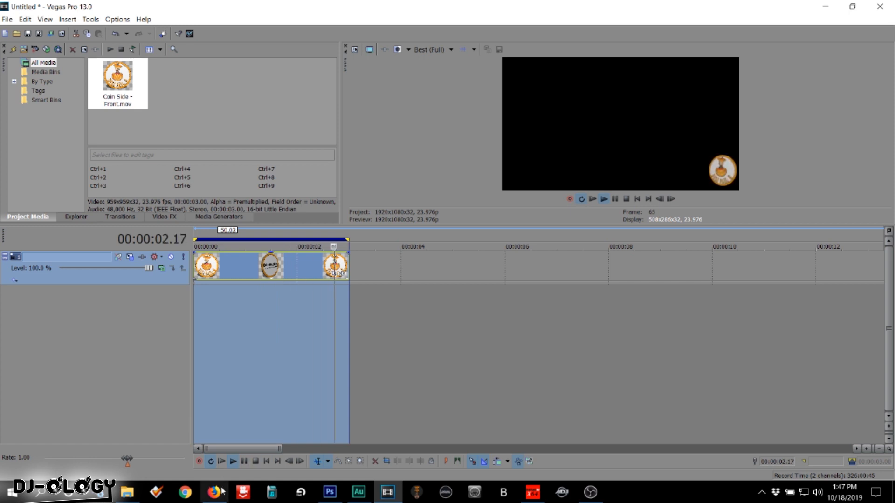
pyautogui.click(118, 257)
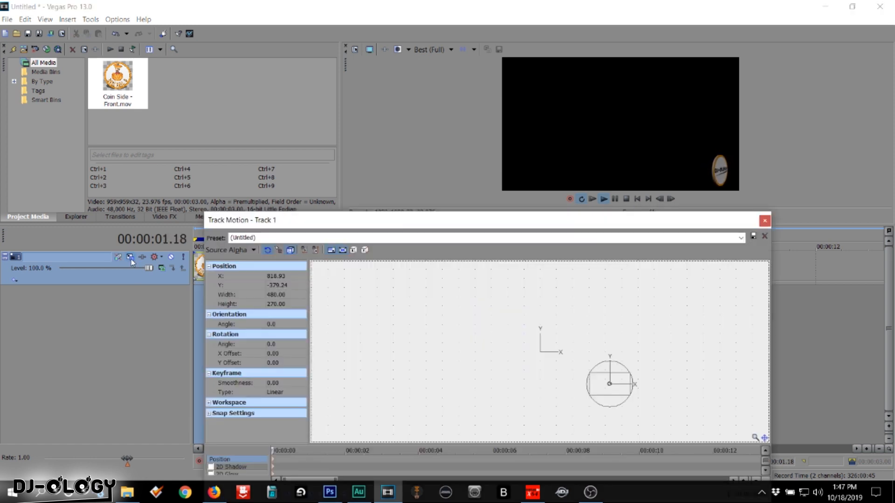
pyautogui.click(289, 276)
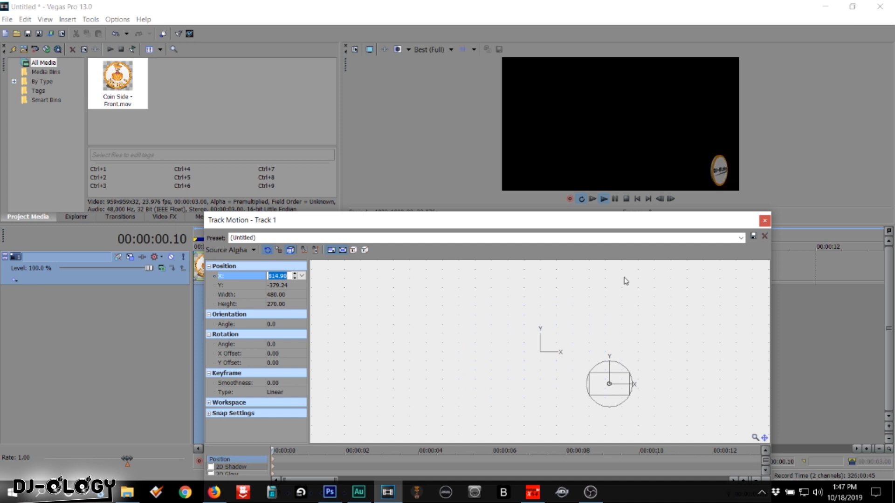
pyautogui.click(764, 221)
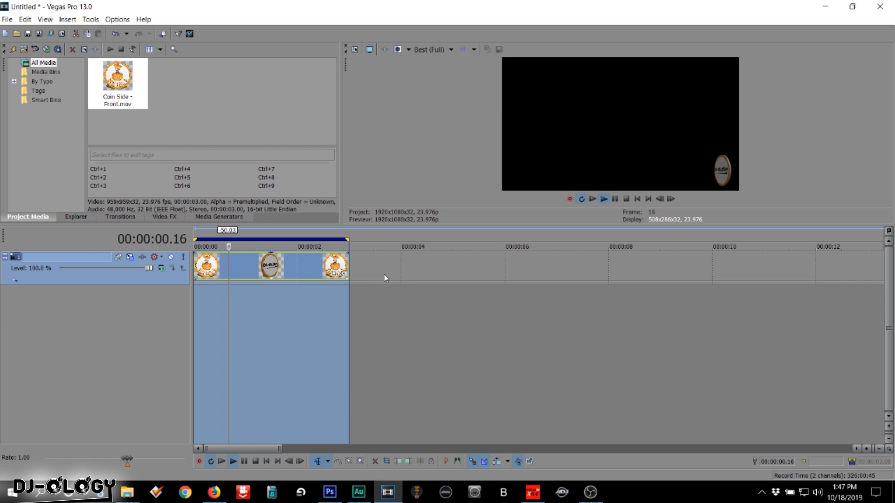
# - Slow the coin's spin by time-stretching the clip to 6 seconds, then reducing it to 4 seconds, matching the loop region each time
pyautogui.moveTo(348, 266); pyautogui.dragTo(501, 269)
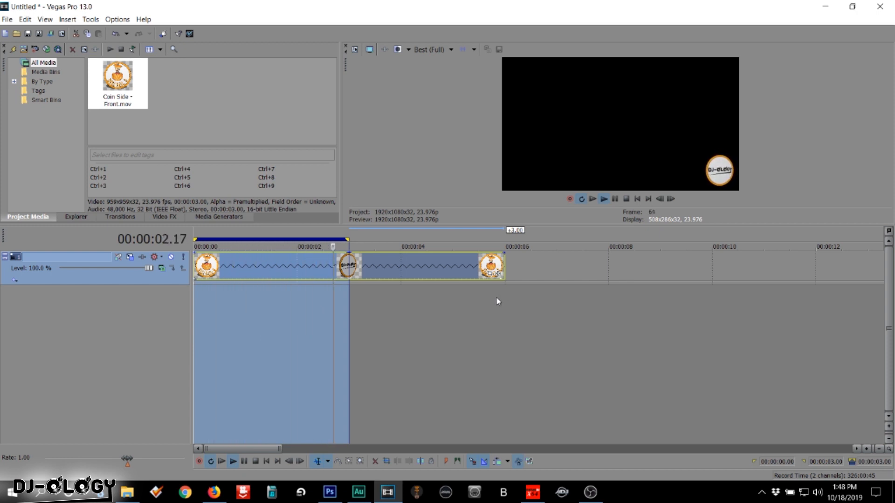
pyautogui.moveTo(364, 237); pyautogui.dragTo(503, 239)
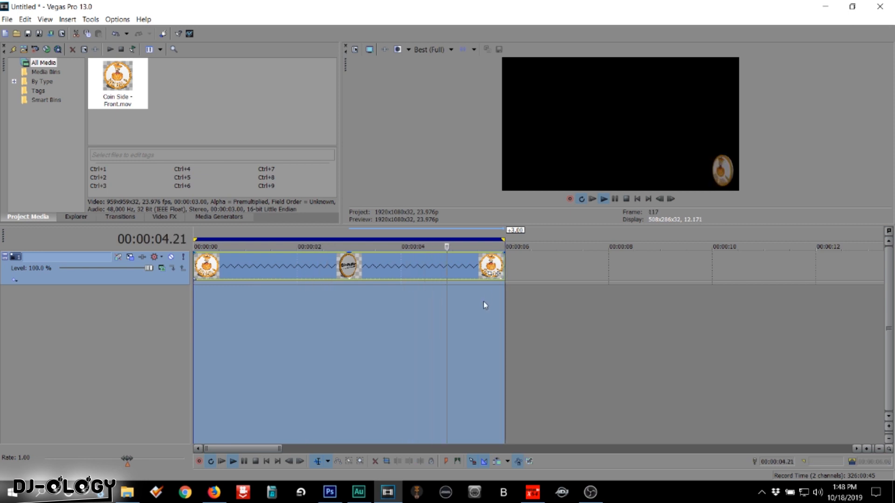
pyautogui.moveTo(503, 266); pyautogui.dragTo(397, 264)
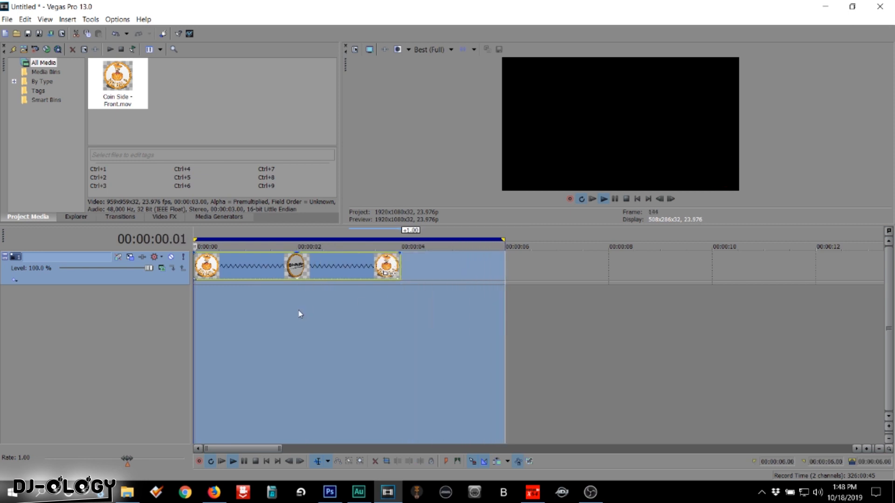
pyautogui.moveTo(504, 238); pyautogui.dragTo(399, 239)
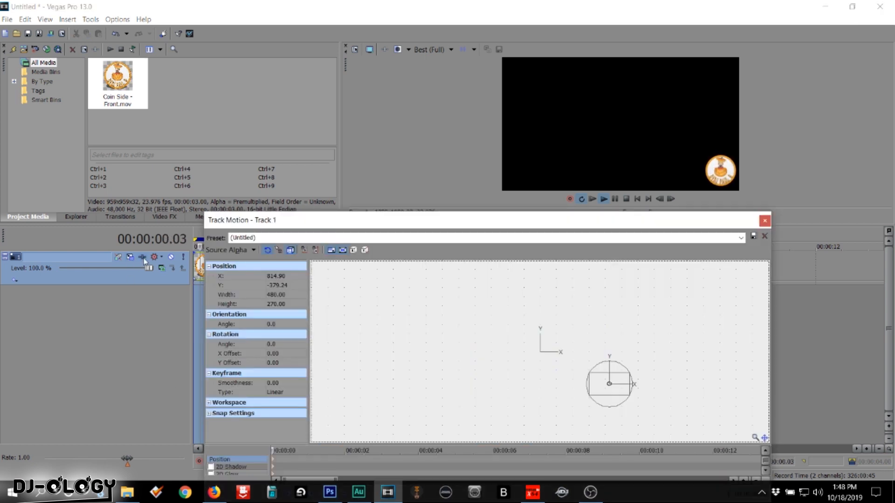
# - Set the coin's Track Motion position to X 812.90 and Y -386.20, and stop playback
pyautogui.click(130, 257)
pyautogui.click(274, 276)
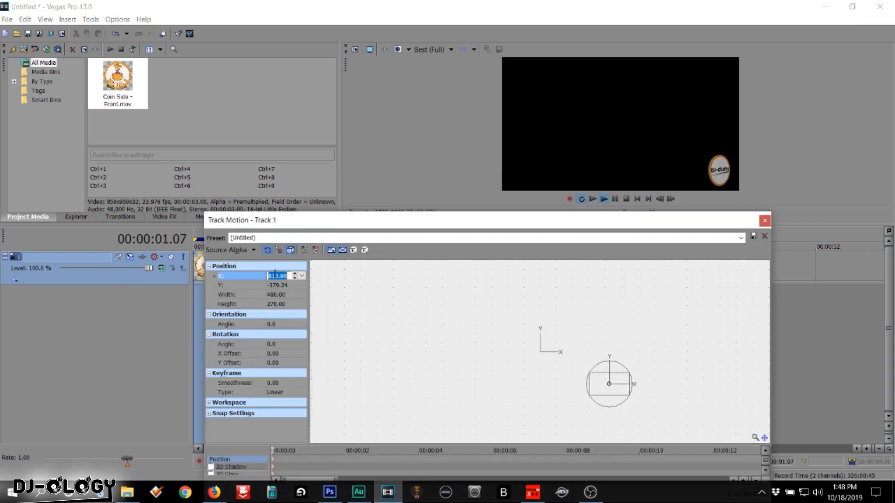
pyautogui.click(274, 284)
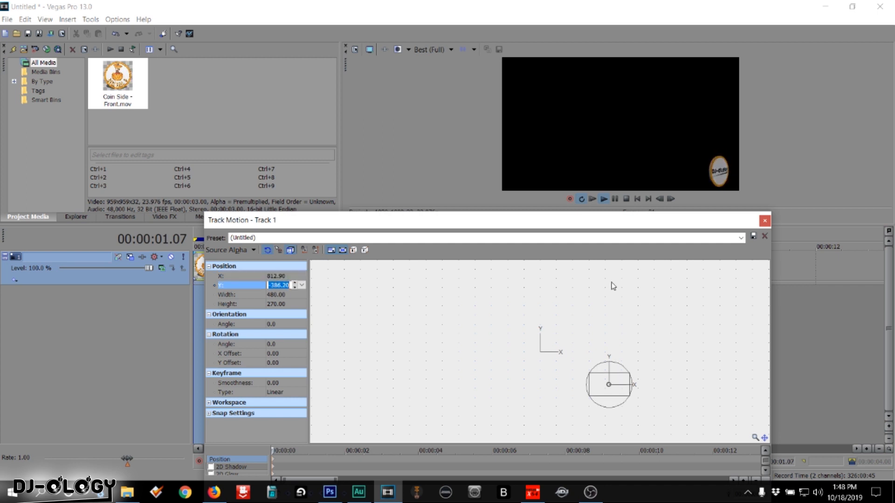
pyautogui.click(764, 220)
pyautogui.press('space')
# - Set up a render named COINLOGO_CORNER_SAMPLERVERSION in the Render BU folder with the QuickTime 7 HD Alpha Channel Render [1080p 23.976] template
pyautogui.click(8, 21)
pyautogui.click(44, 101)
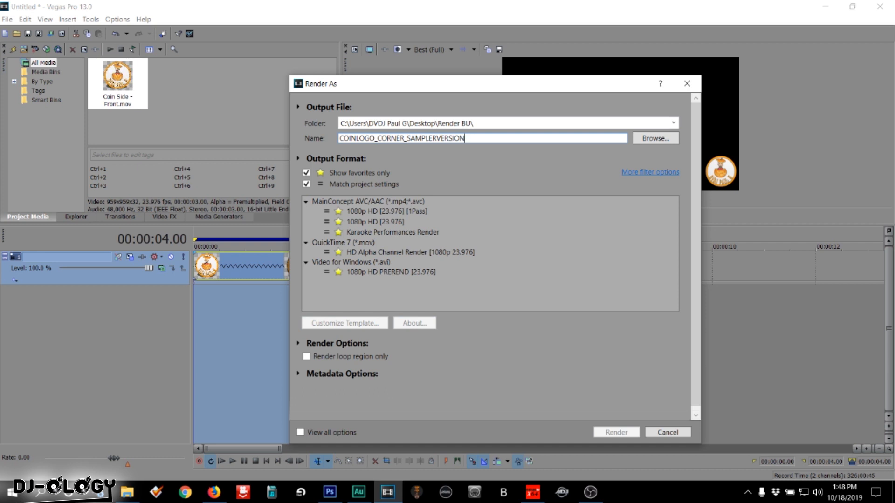
pyautogui.click(389, 254)
# - Check that the alpha render template uses the Hap Alpha video format, and render the corner sampler version
pyautogui.click(359, 323)
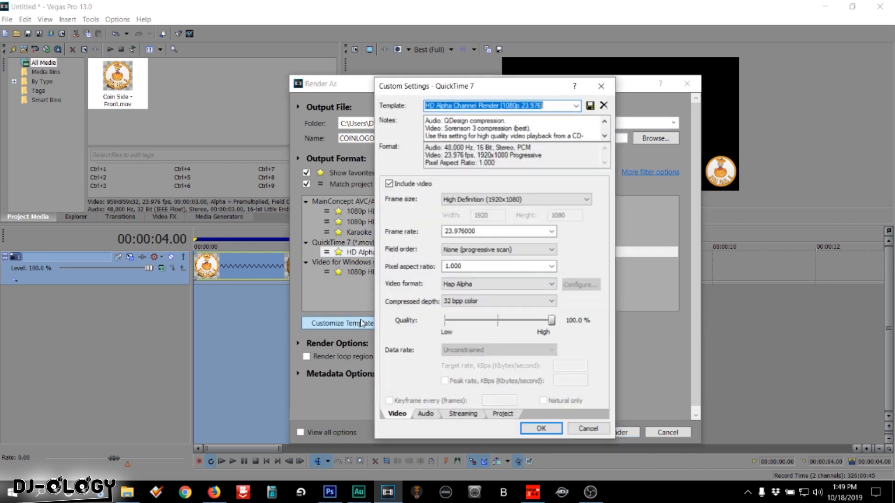
pyautogui.click(496, 285)
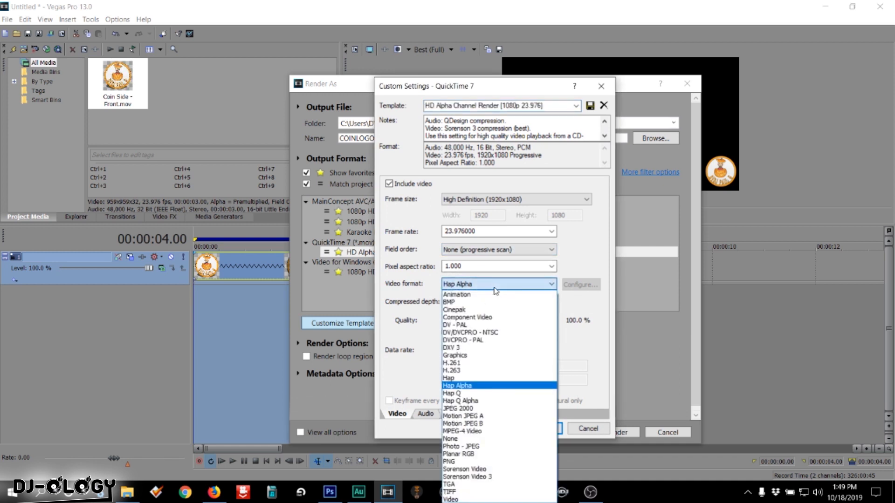
pyautogui.click(494, 288)
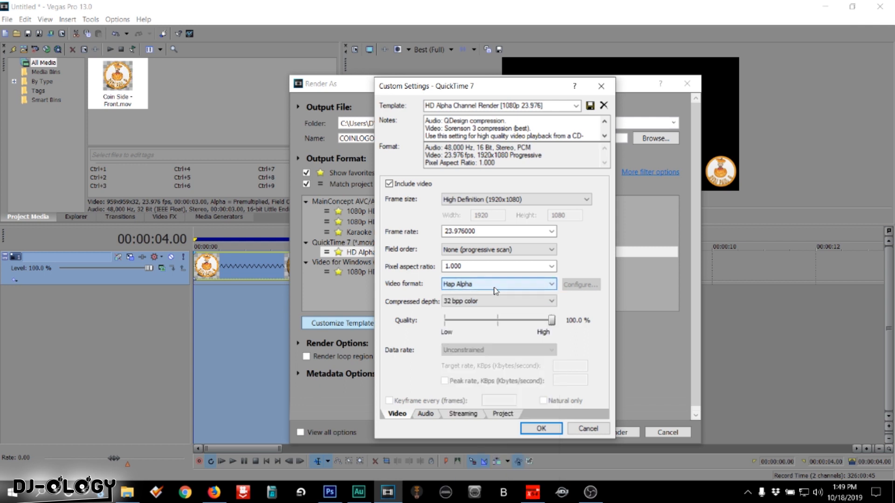
pyautogui.click(551, 432)
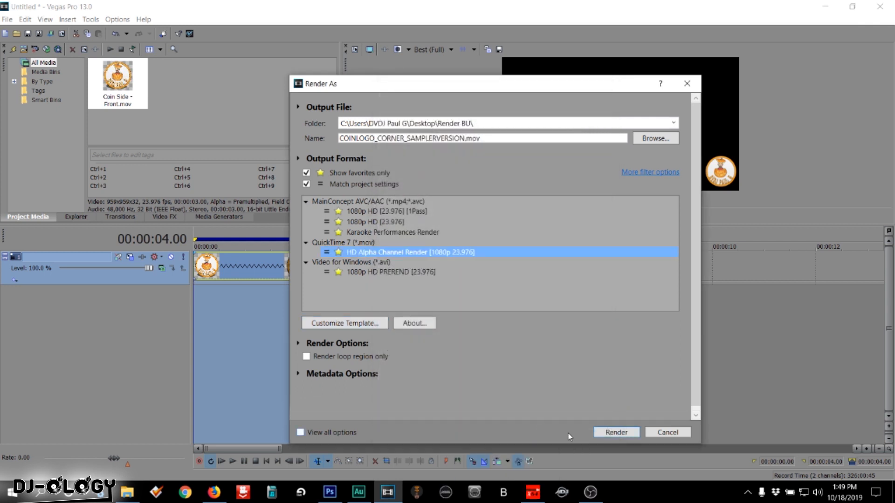
pyautogui.click(613, 433)
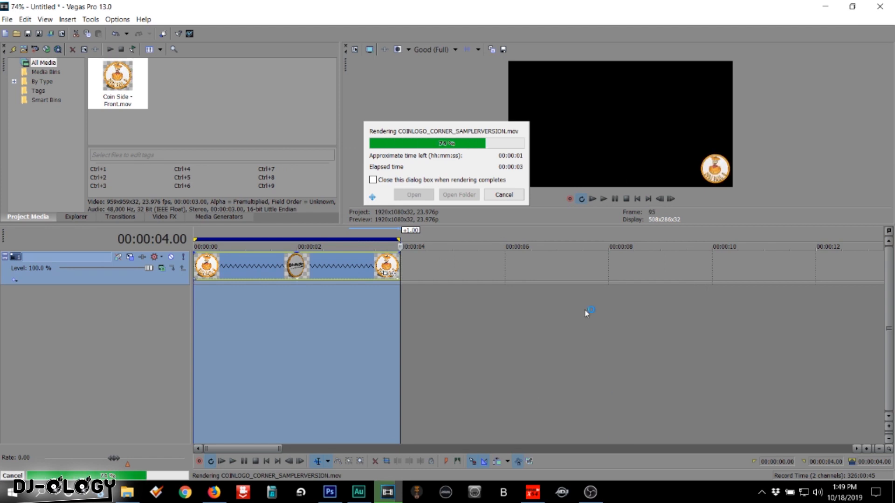
pyautogui.click(513, 196)
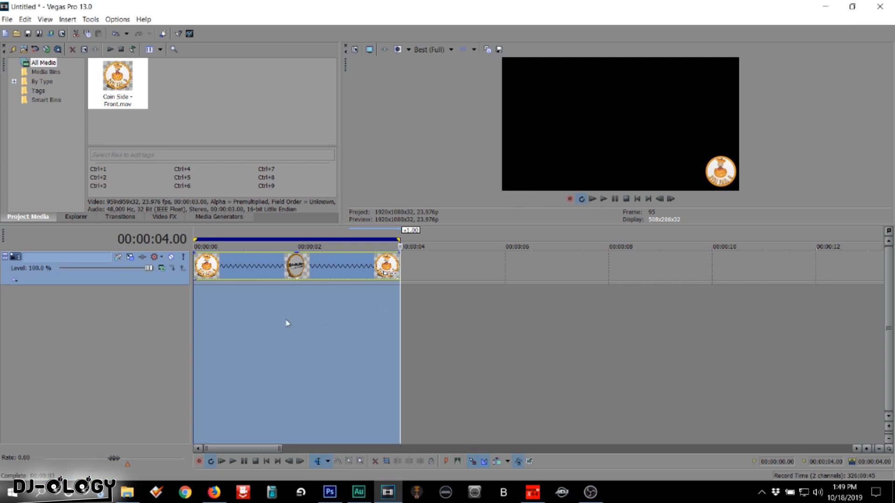
# - Step through the undo history to bring the coin back to the frame's centre, keeping the 4-second clip, and preview it briefly
pyautogui.hotkey('ctrl', 'z')
pyautogui.hotkey('ctrl', 'z')
pyautogui.hotkey('ctrl', 'z')
pyautogui.hotkey('ctrl', 'z')
pyautogui.hotkey('ctrl', 'z')
pyautogui.hotkey('ctrl', 'z')
pyautogui.hotkey('ctrl', 'z')
pyautogui.hotkey('ctrl', 'shift', 'z')
pyautogui.hotkey('ctrl', 'shift', 'z')
pyautogui.hotkey('ctrl', 'shift', 'z')
pyautogui.hotkey('ctrl', 'shift', 'z')
pyautogui.hotkey('ctrl', 'shift', 'z')
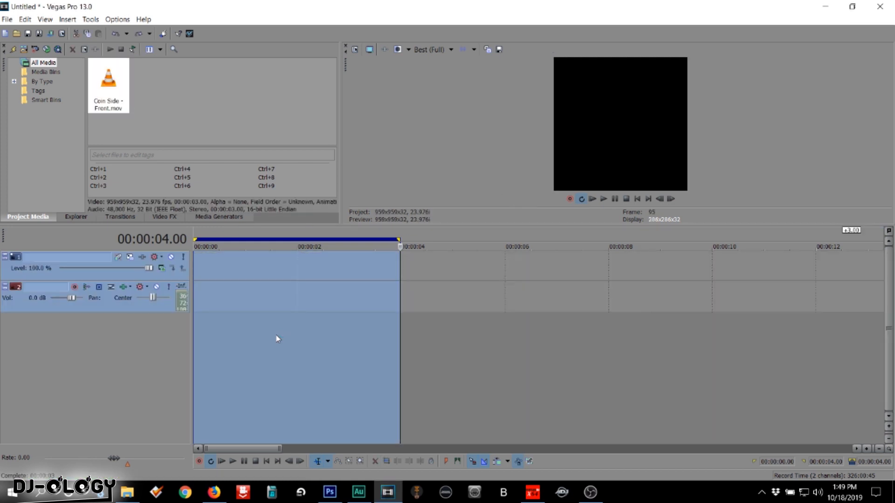
pyautogui.click(276, 339)
pyautogui.press('space')
pyautogui.press('space')
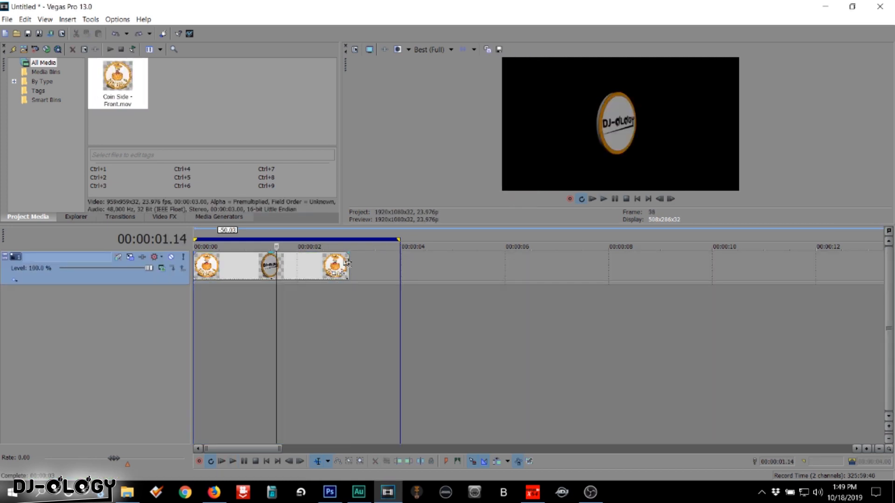
# - Enlarge the coin in Track Motion to 1920 x 1080 with position Y at -5, and play the clip from near its start
pyautogui.click(131, 257)
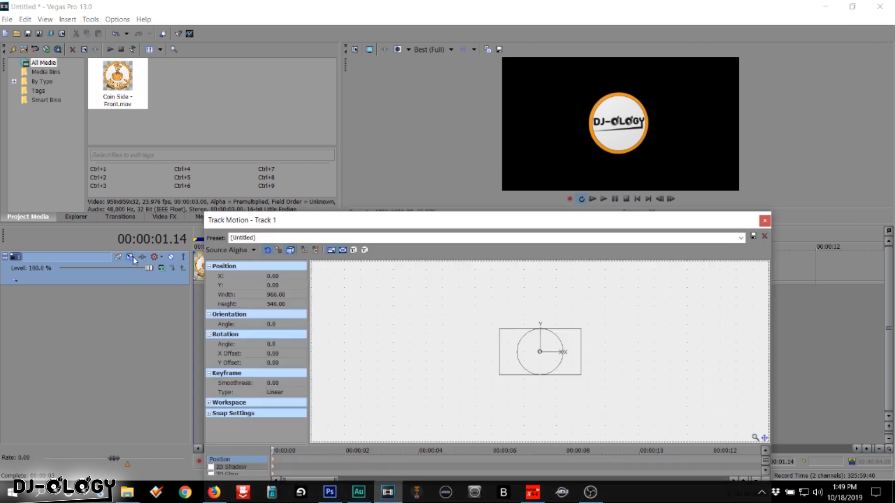
pyautogui.click(274, 306)
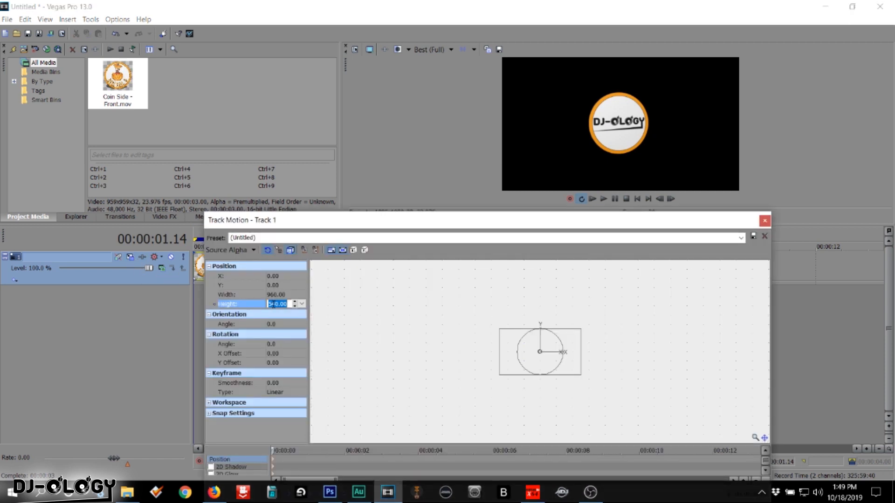
pyautogui.write('1080')
pyautogui.press('Return')
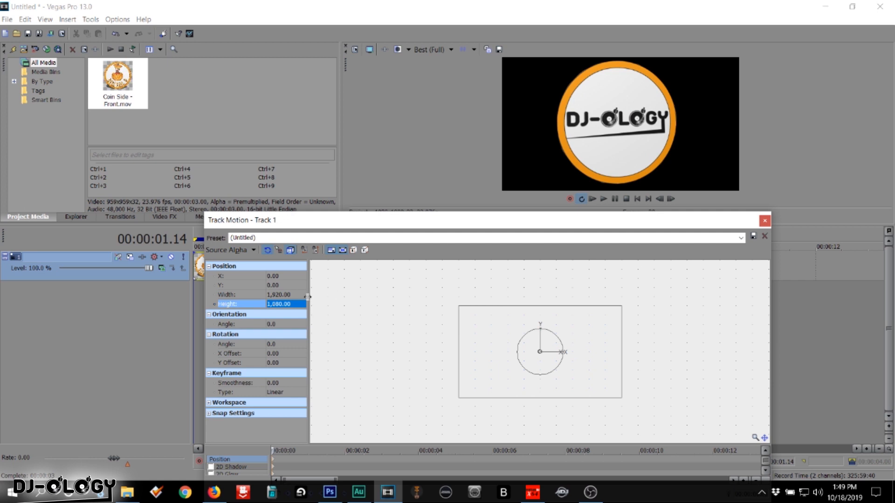
pyautogui.click(294, 286)
pyautogui.write('-5')
pyautogui.press('Return')
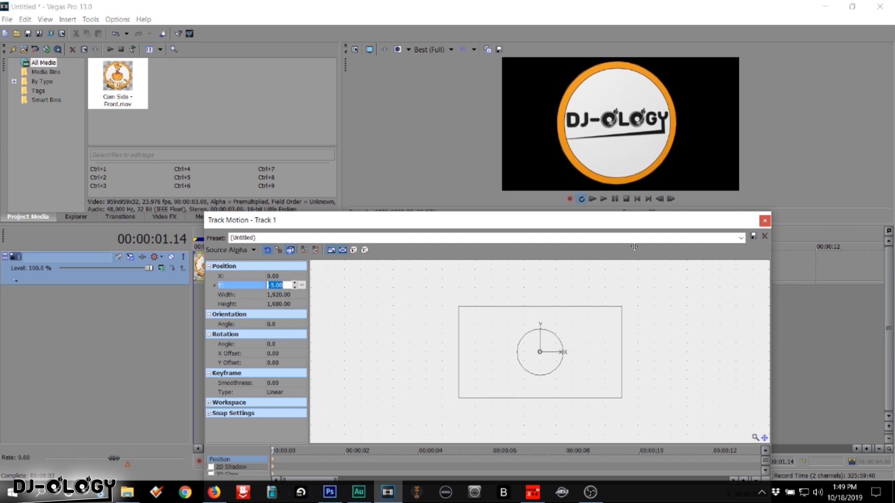
pyautogui.click(764, 221)
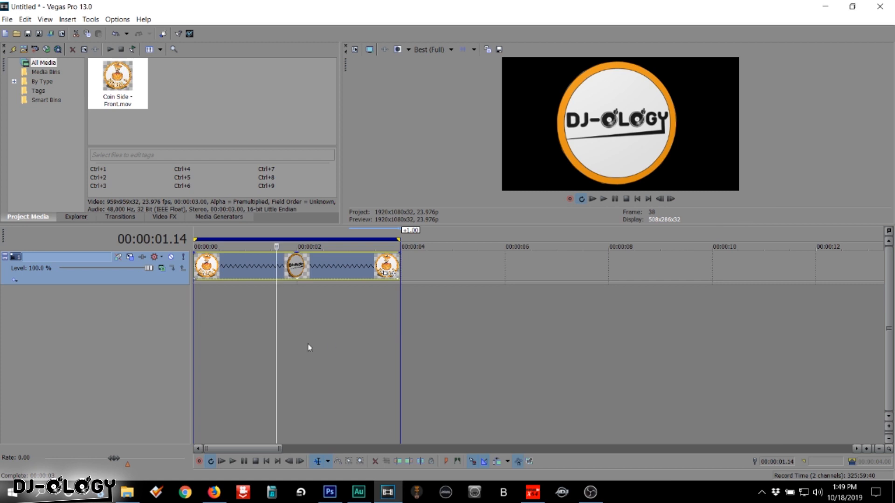
pyautogui.click(199, 341)
pyautogui.press('space')
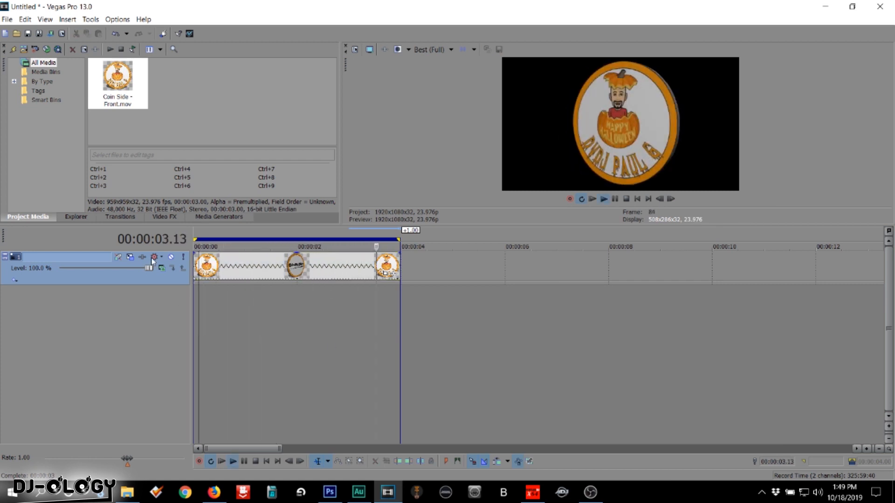
# - Render the enlarged coin as COINLOGO_FULLSCREEN_SAMPLERVERSION.mov in Render BU with the HD Alpha Channel Render [1080p 23.976] template, and close the editor
pyautogui.click(7, 19)
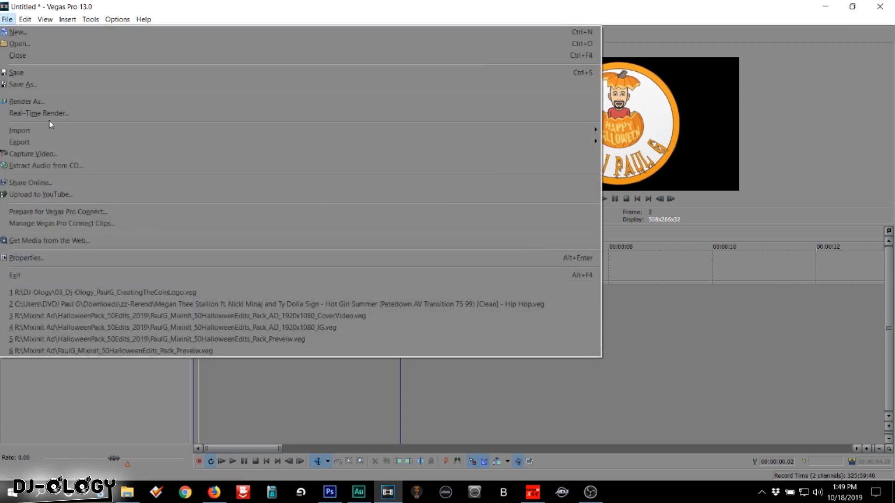
pyautogui.click(28, 101)
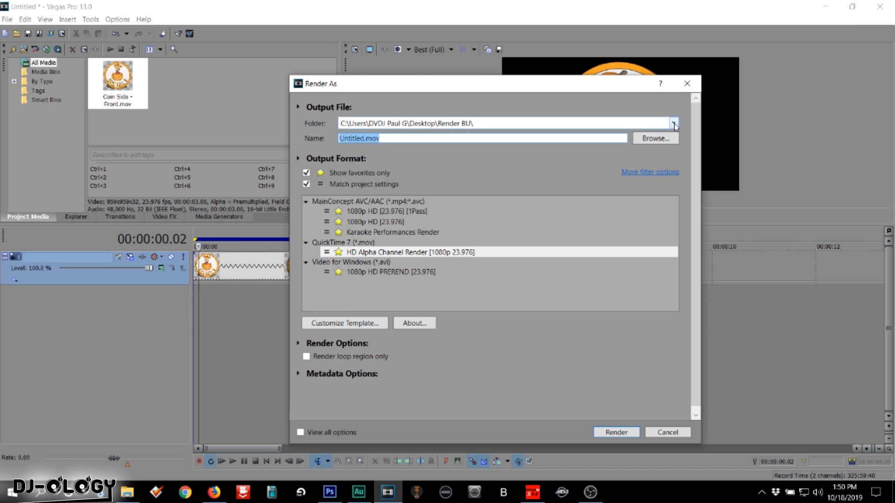
pyautogui.click(656, 138)
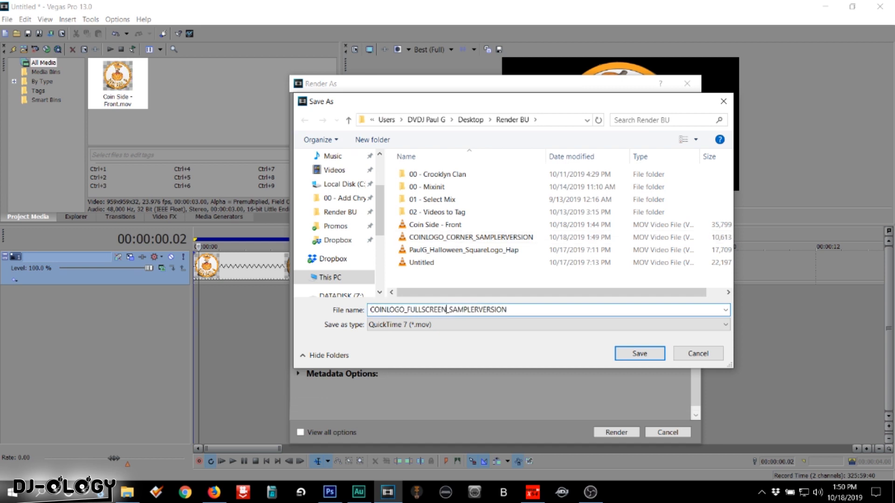
pyautogui.click(628, 357)
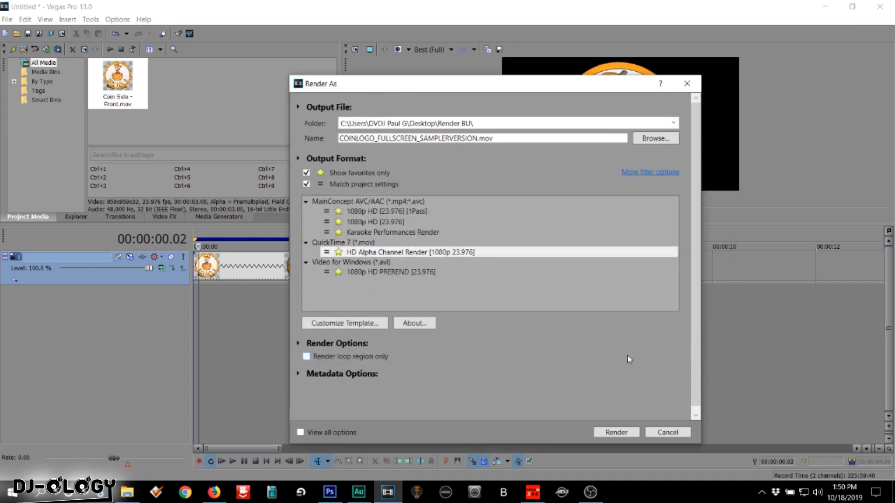
pyautogui.click(616, 432)
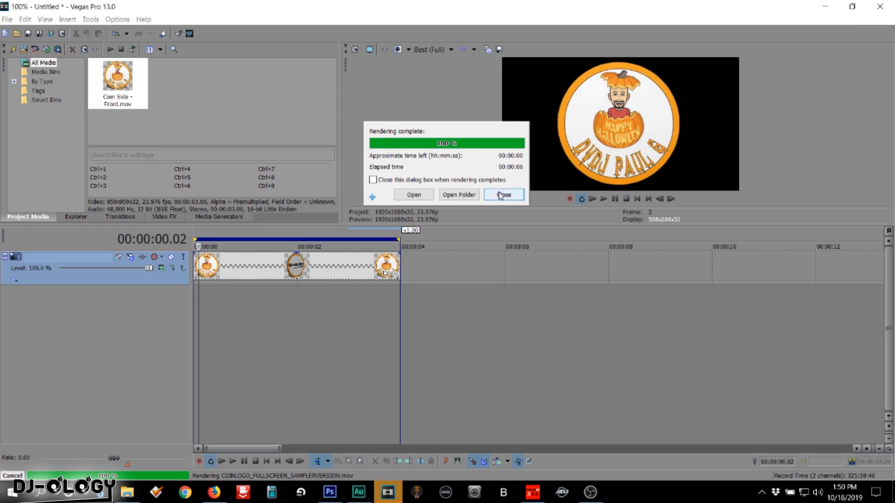
pyautogui.click(500, 195)
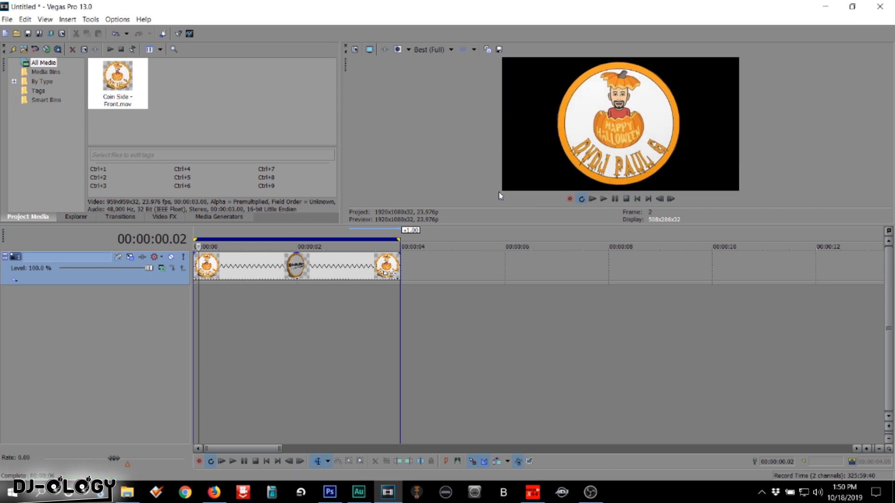
pyautogui.click(878, 7)
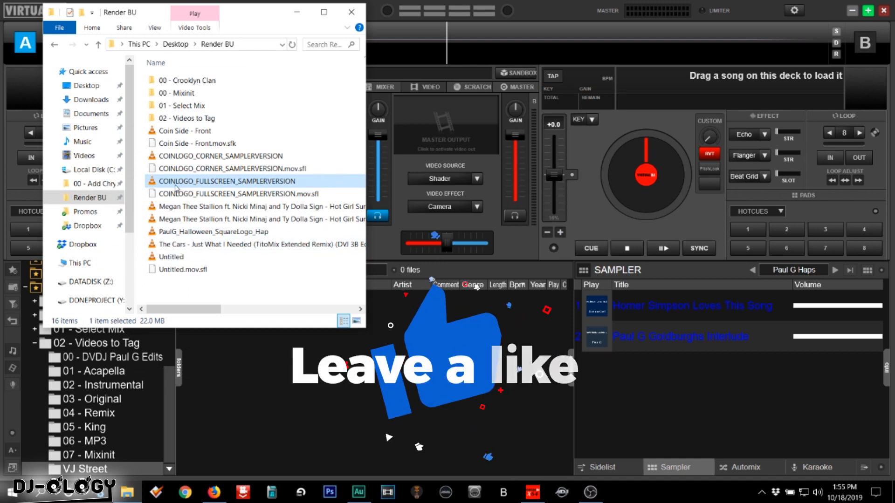
# - Add the rendered fullscreen and corner coin videos from Render BU to VirtualDJ's current sampler bank, and open the video output
pyautogui.moveTo(176, 188); pyautogui.dragTo(653, 408)
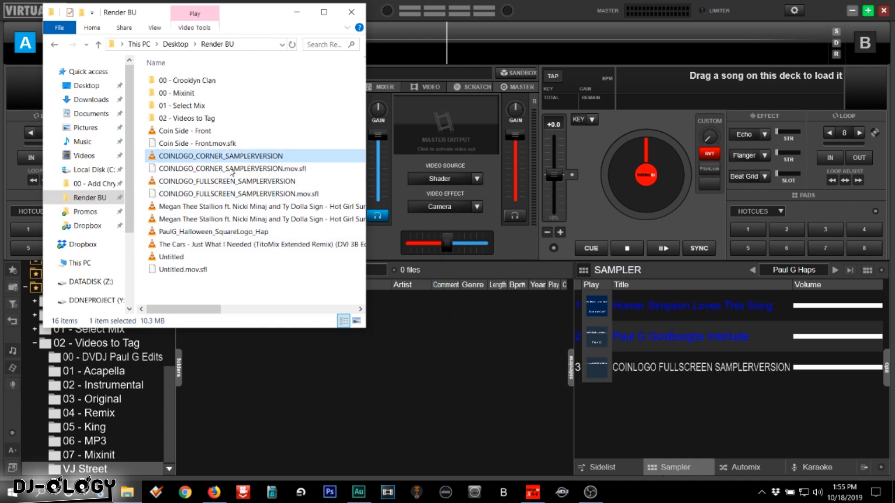
pyautogui.click(430, 144)
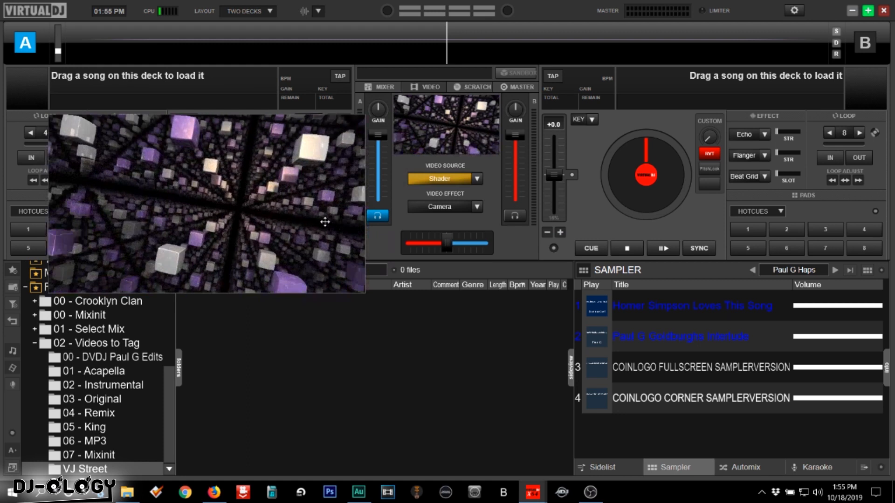
# - Test the fullscreen and corner coin samples over the shader video, and expand the video output to full screen
pyautogui.click(601, 368)
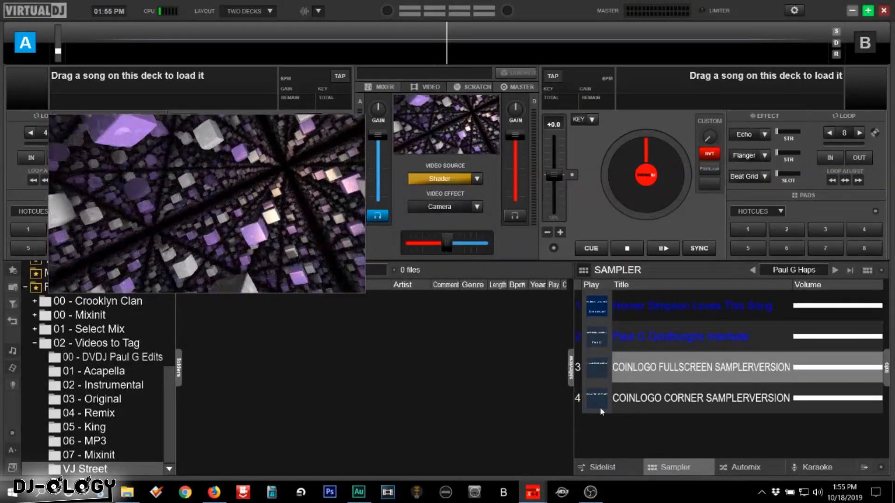
pyautogui.click(600, 407)
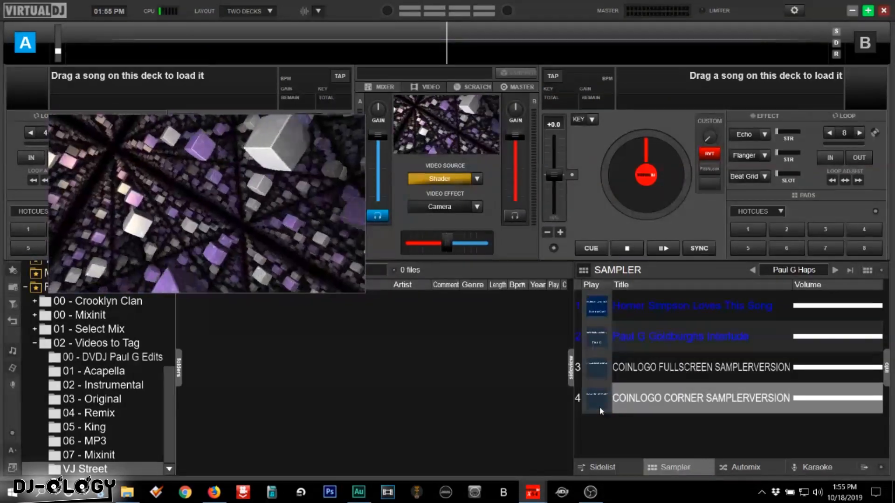
pyautogui.click(596, 368)
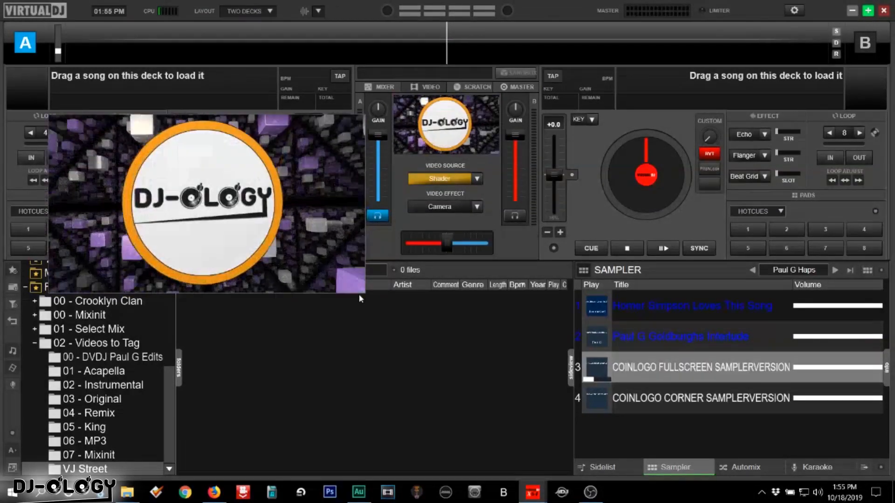
pyautogui.doubleClick(224, 218)
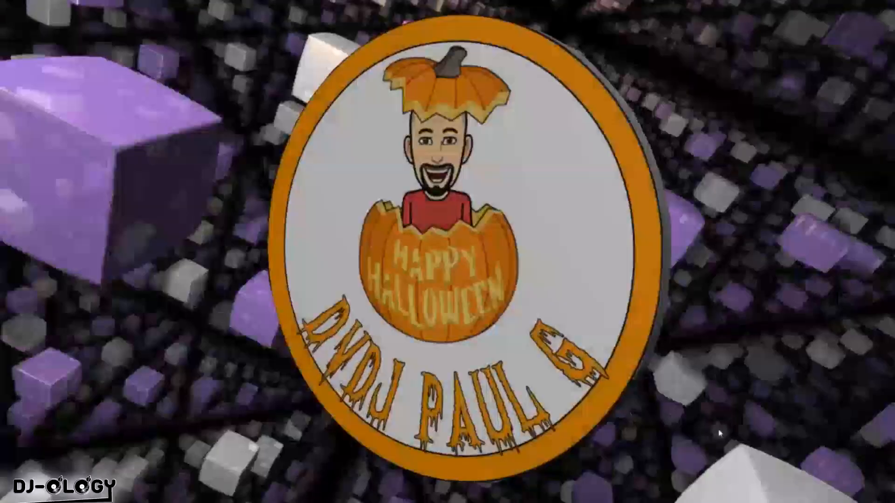